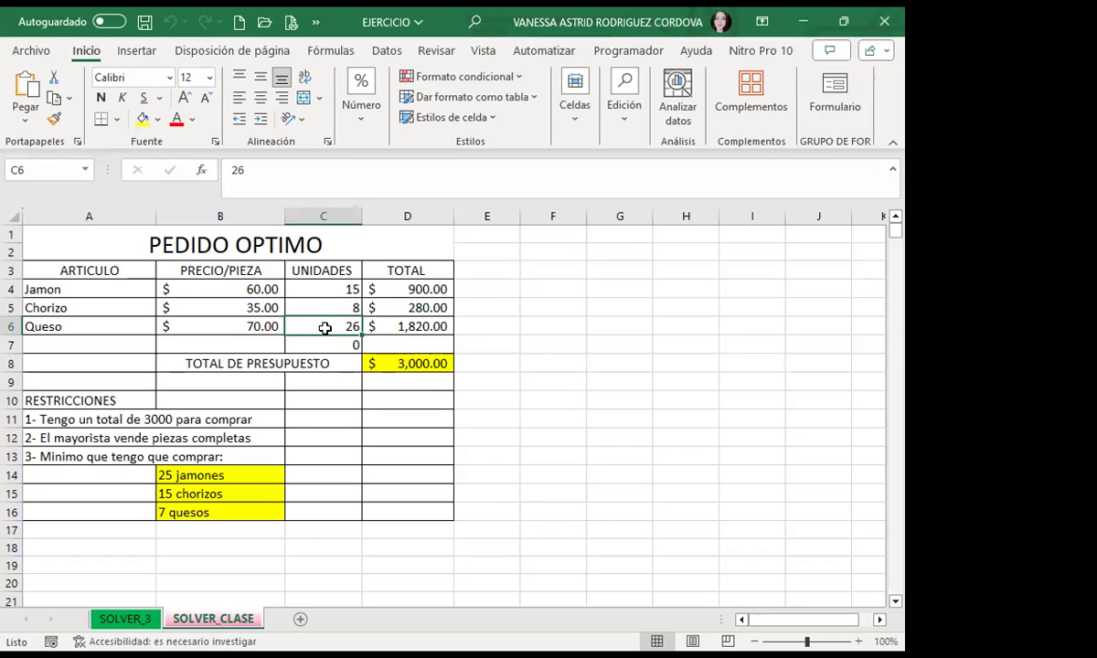
Step: Review the unit quantities for each article in C4:C7 against the minimum purchases listed from B14 down
left_click(330, 341)
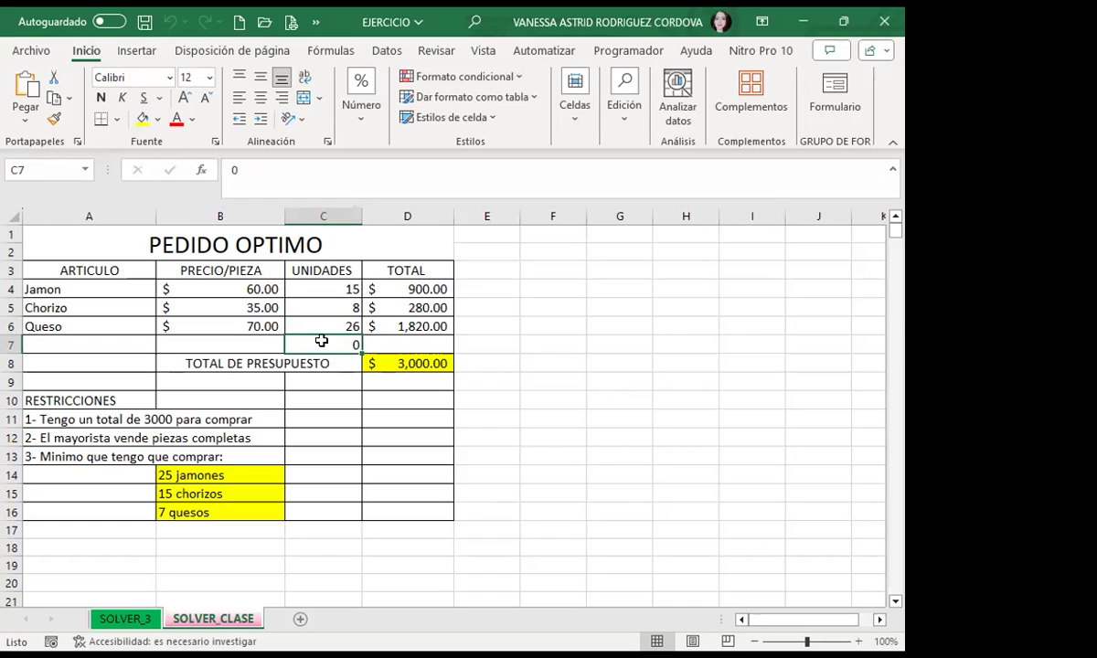
left_click(337, 289)
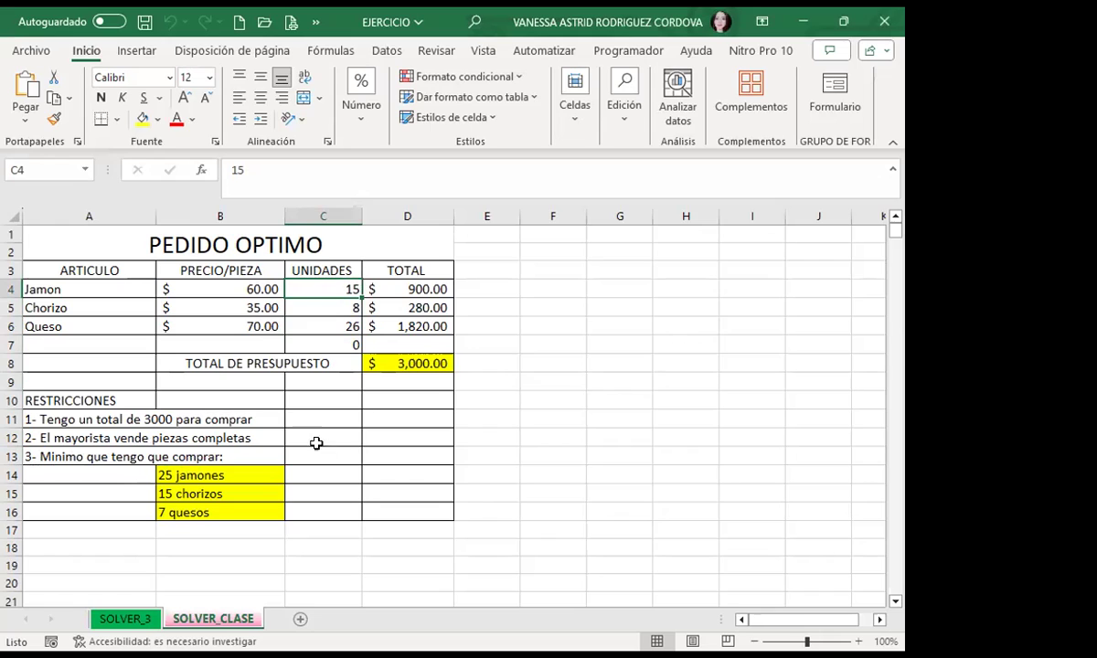
left_click(203, 474)
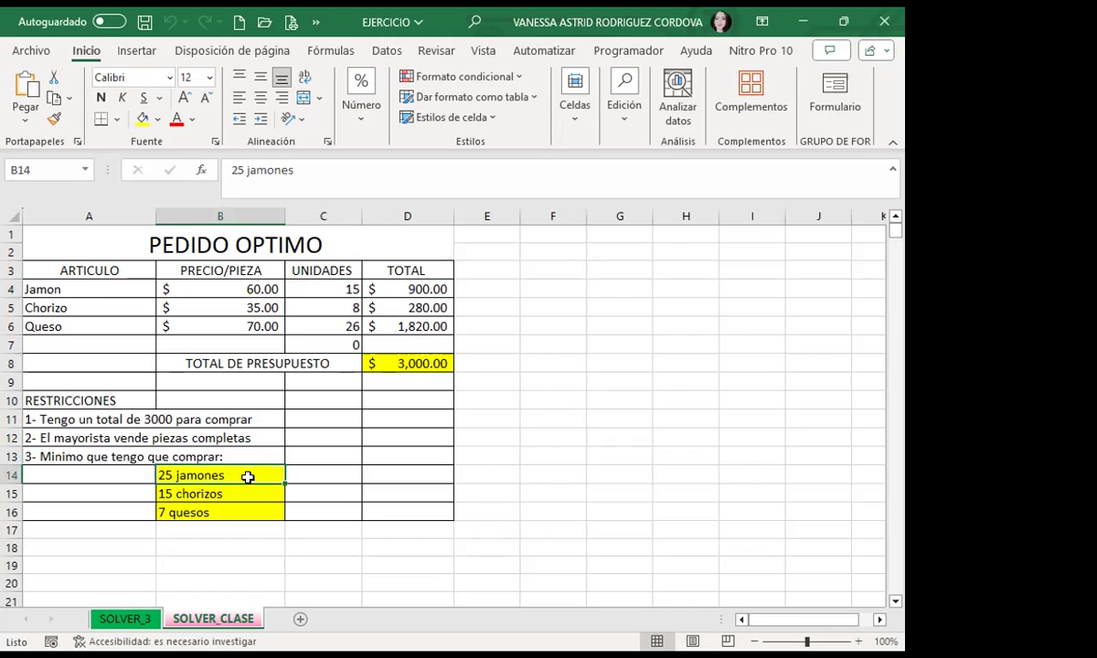
left_click(313, 288)
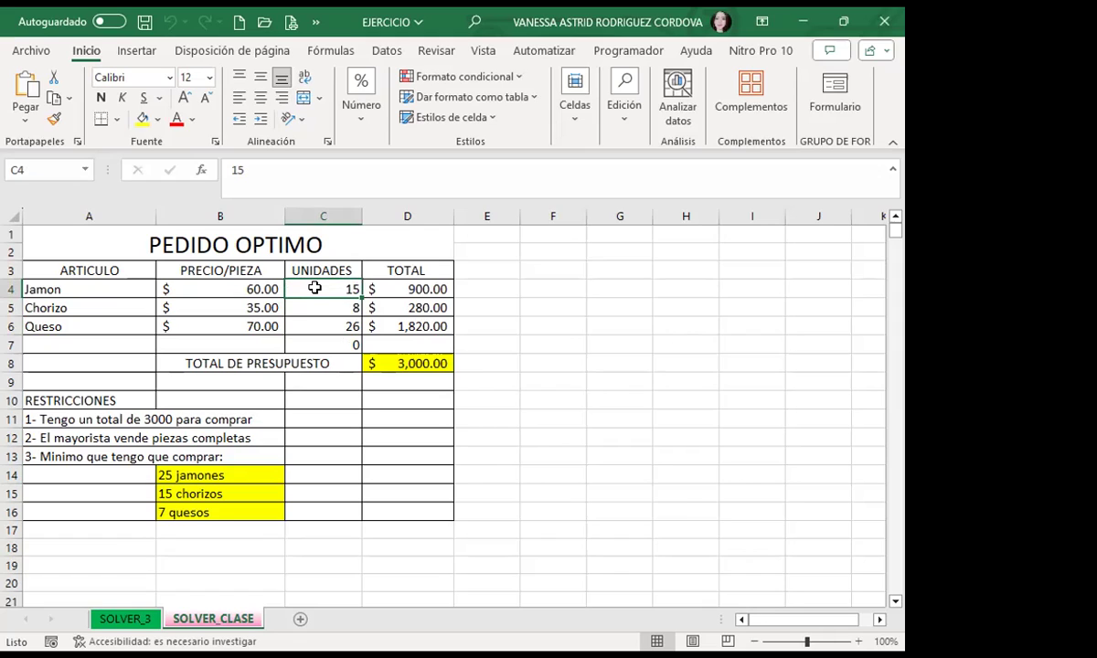
left_click(321, 340)
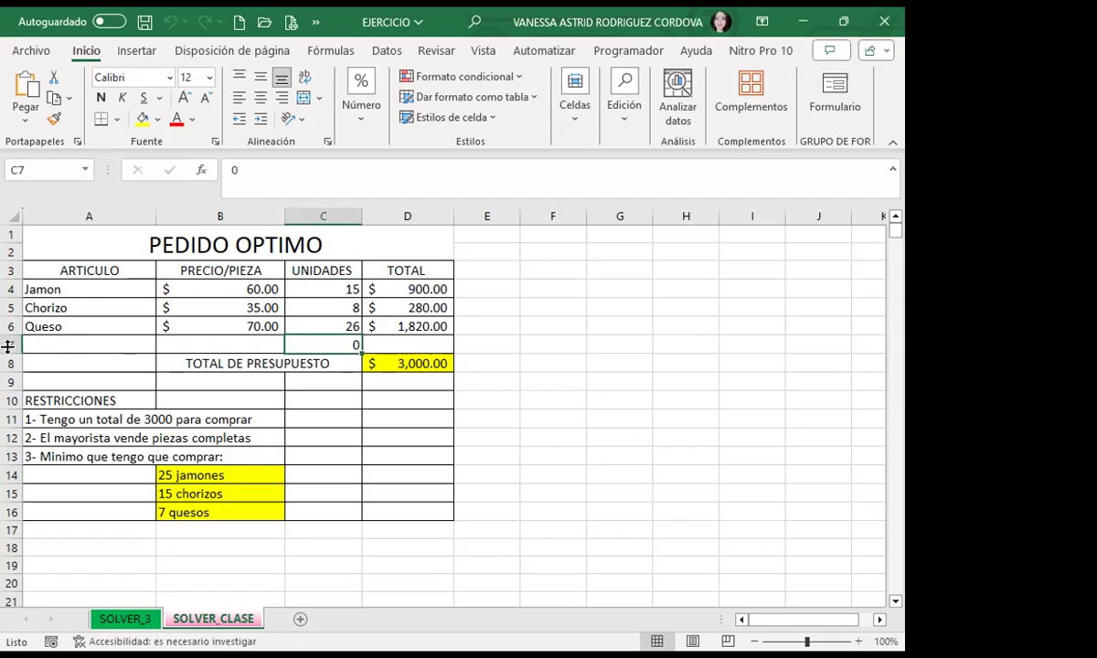
left_click(326, 326)
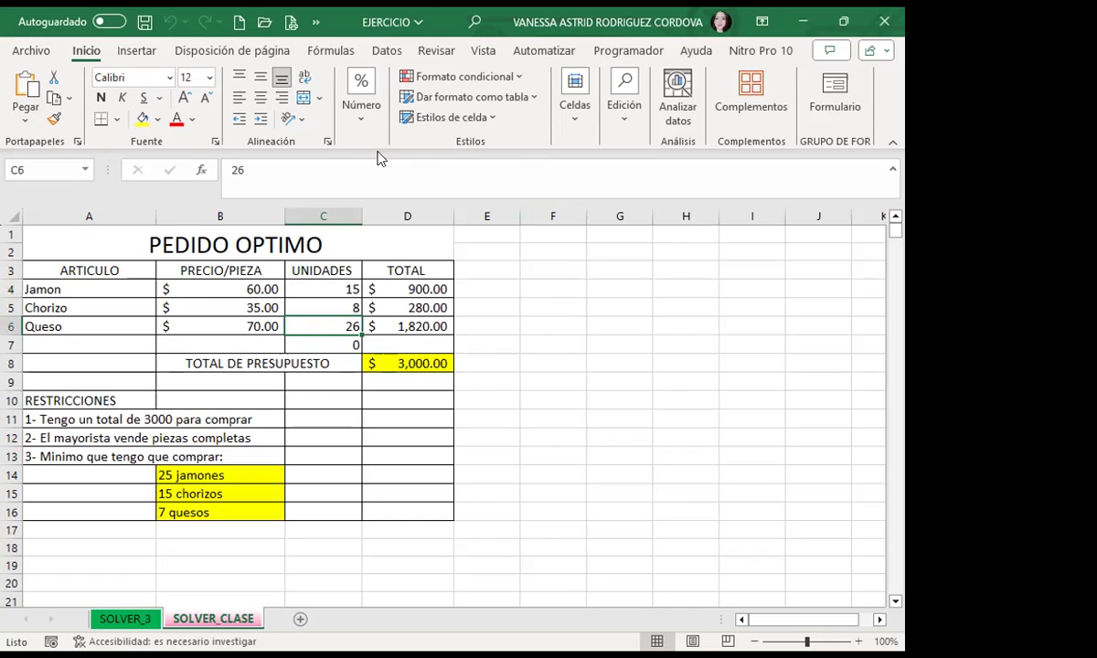
left_click(308, 342)
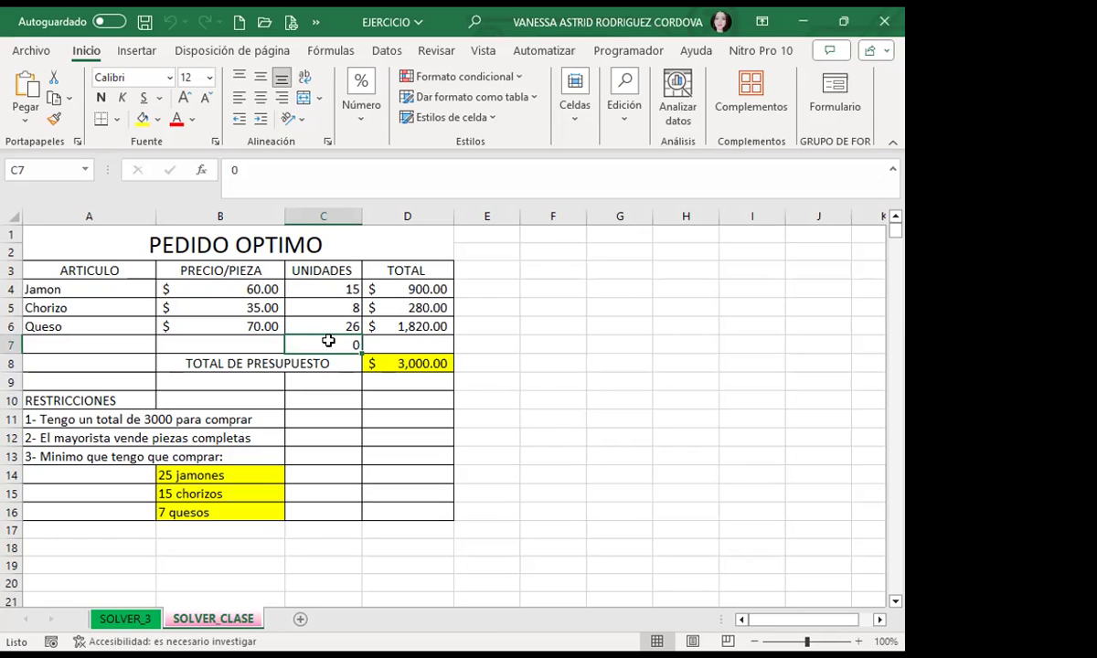
Step: Open Solver for the budget total in D8 and change the C4 constraint to >= 25
left_click(426, 362)
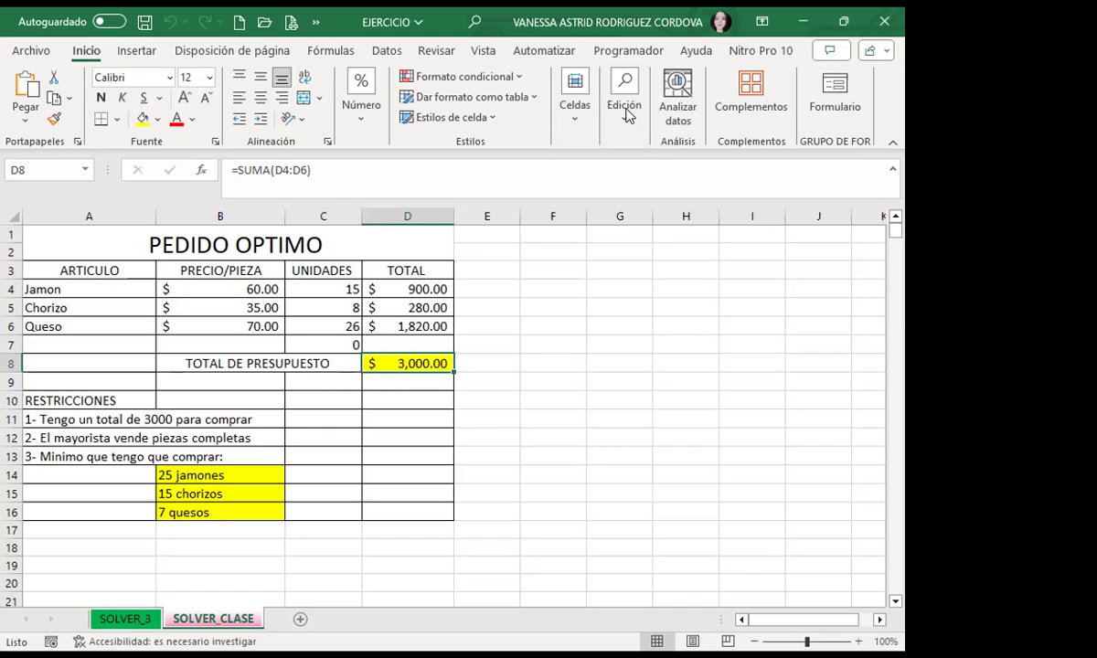
left_click(387, 53)
left_click(792, 78)
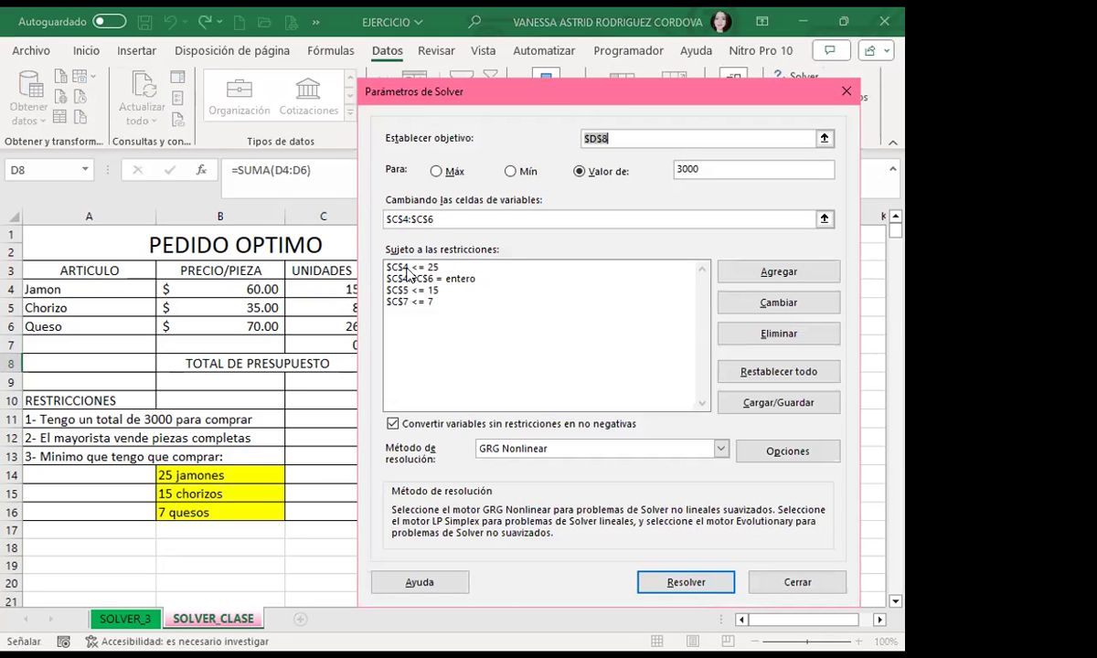
left_click(408, 267)
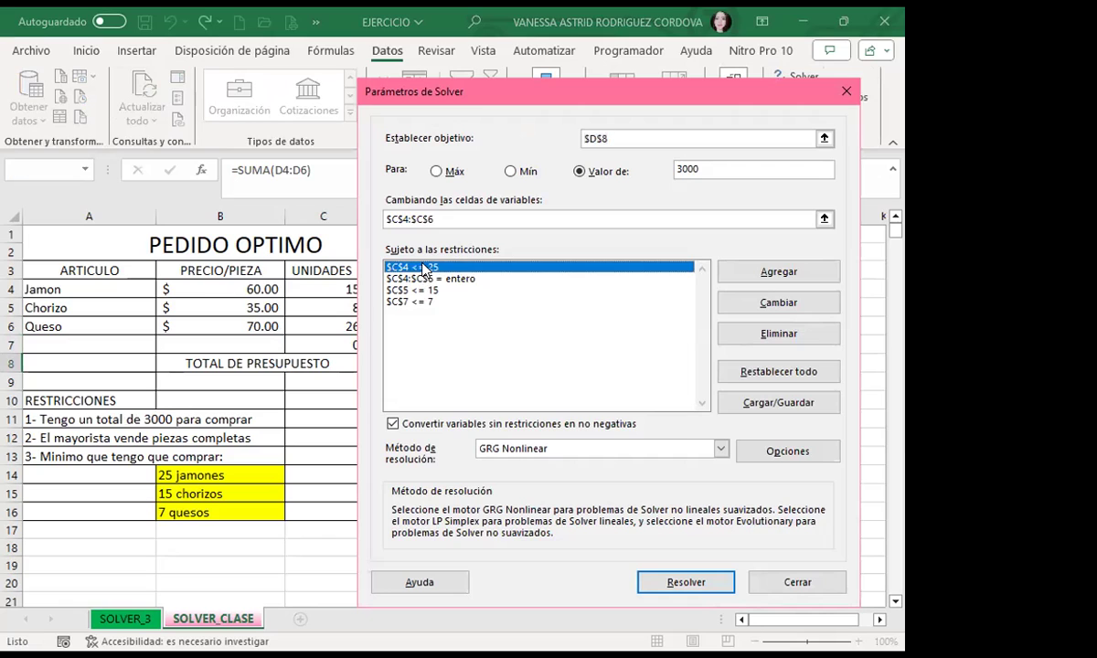
left_click(779, 303)
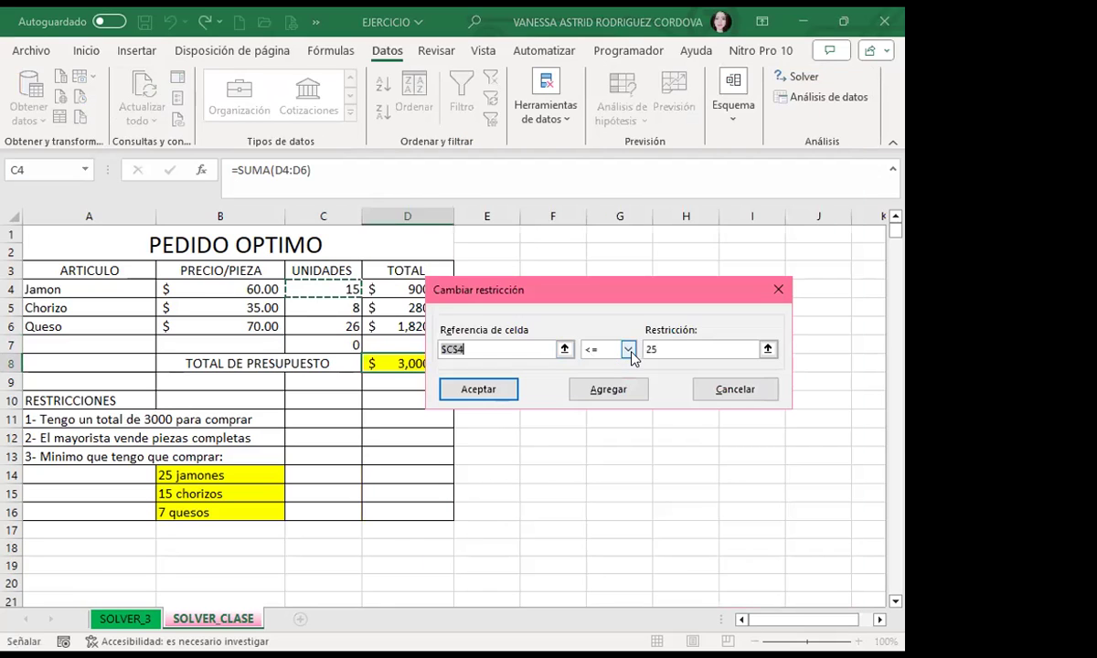
left_click(629, 350)
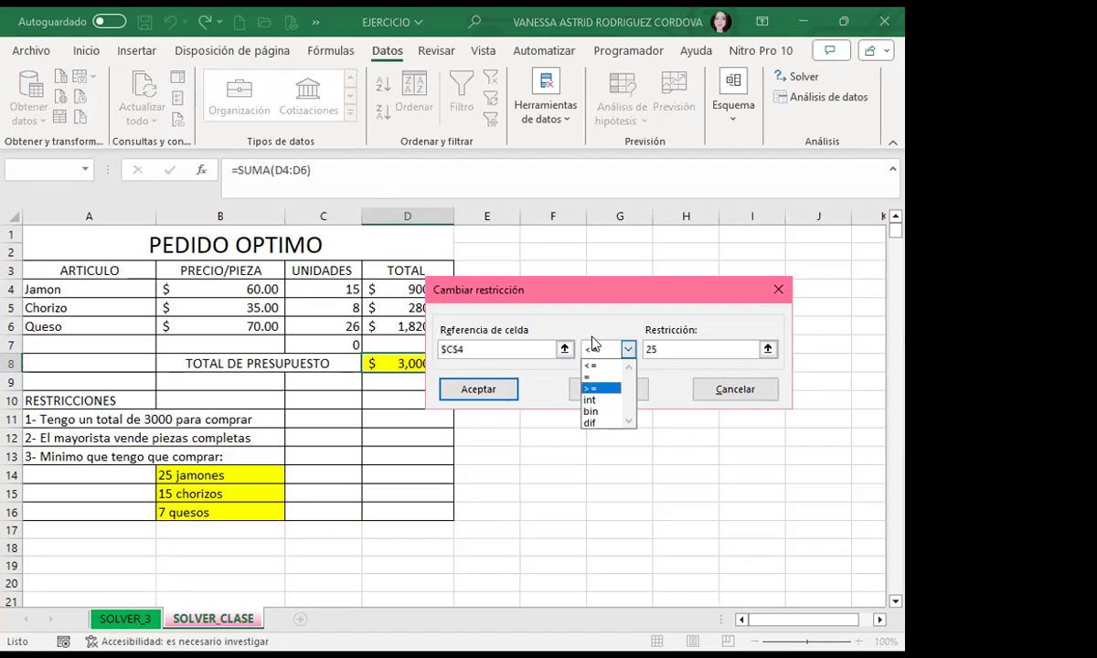
left_click(599, 384)
left_click(478, 389)
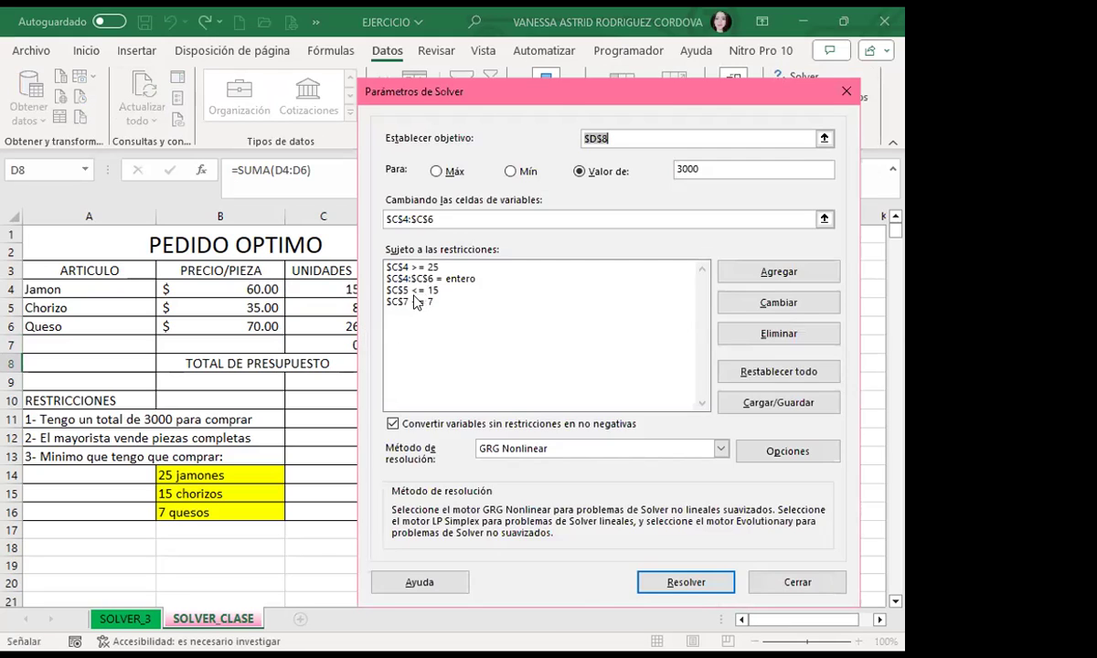
Step: Change the Solver constraint on C5 to >= 15
left_click(417, 290)
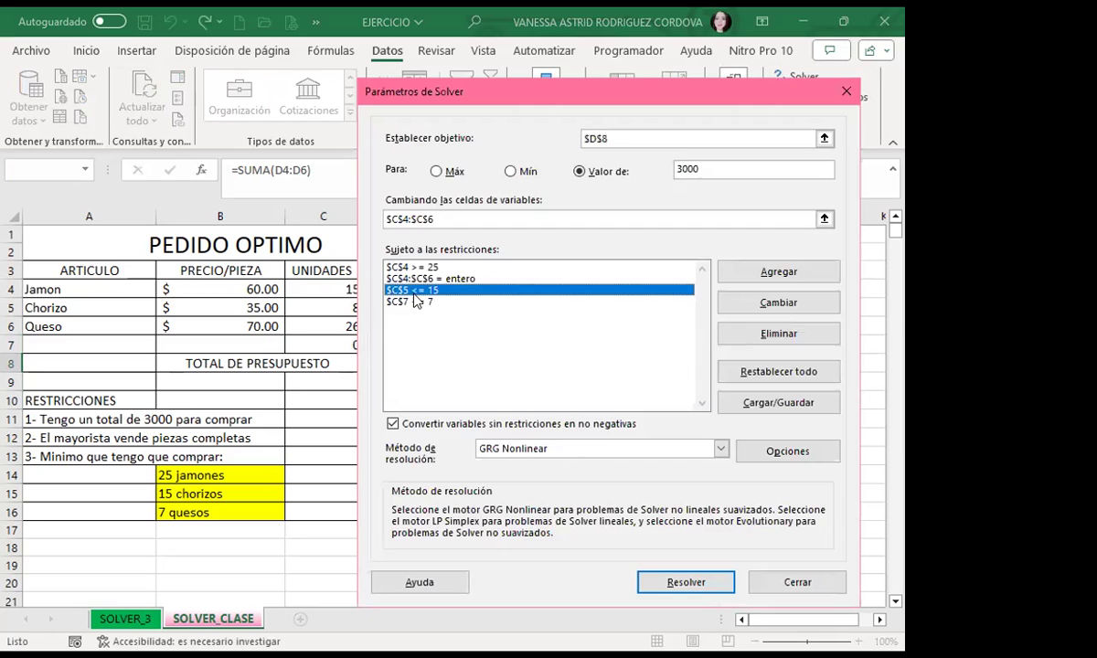
left_click(774, 304)
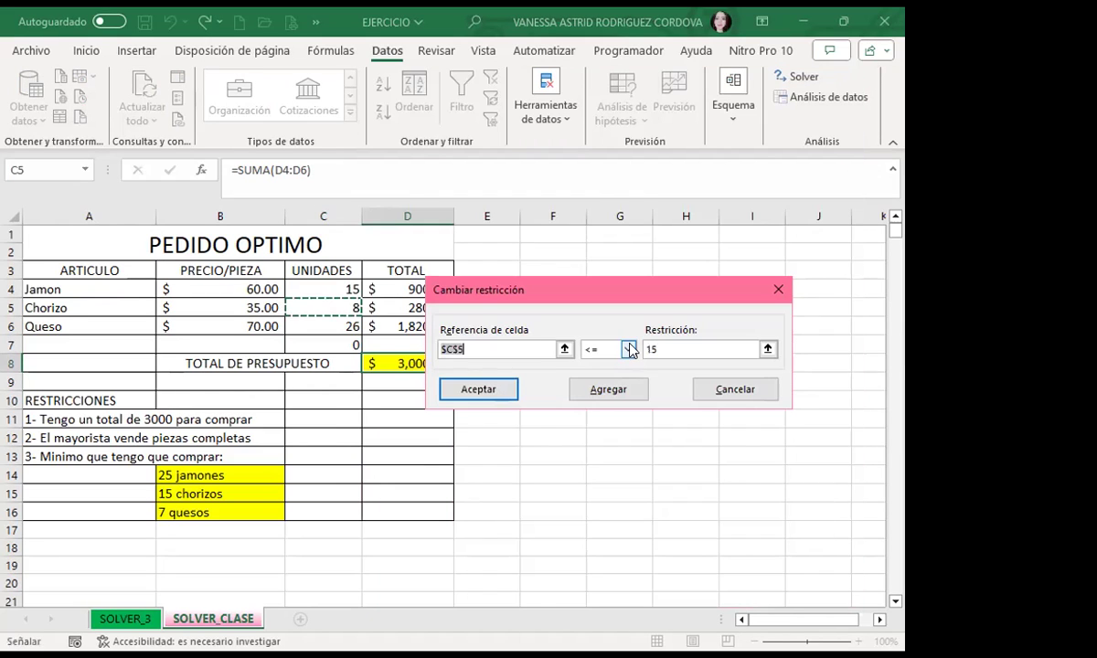
left_click(630, 350)
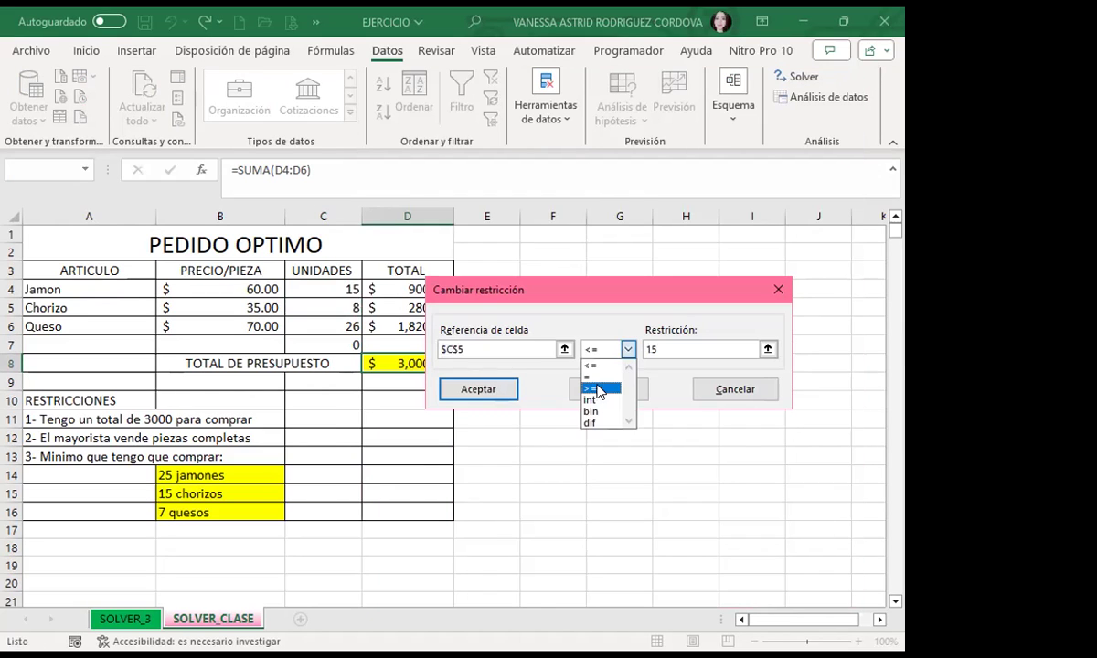
left_click(477, 389)
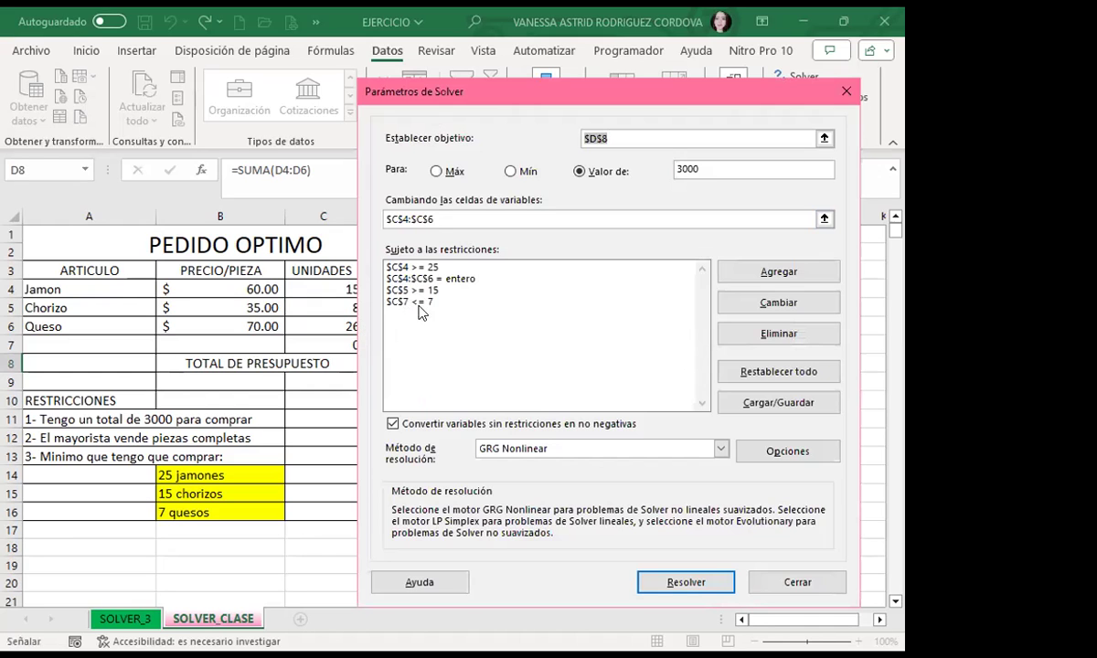
Step: Change the Solver constraint on C7 to >= 7 and close the Solver parameters
left_click(409, 302)
left_click(776, 303)
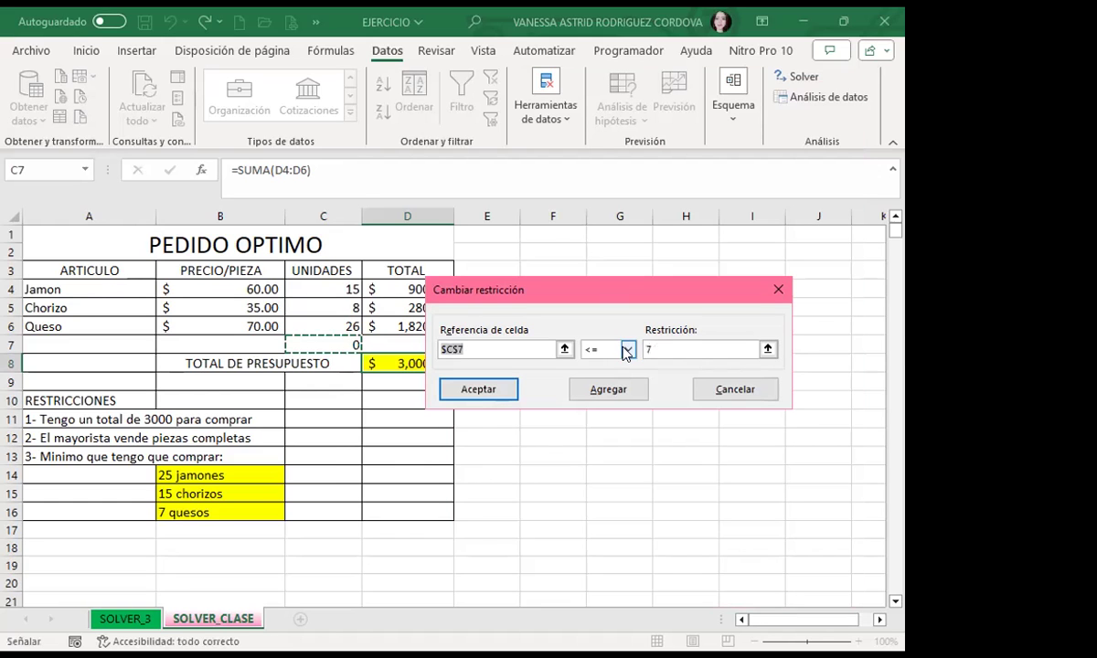
left_click(627, 351)
left_click(603, 388)
left_click(477, 386)
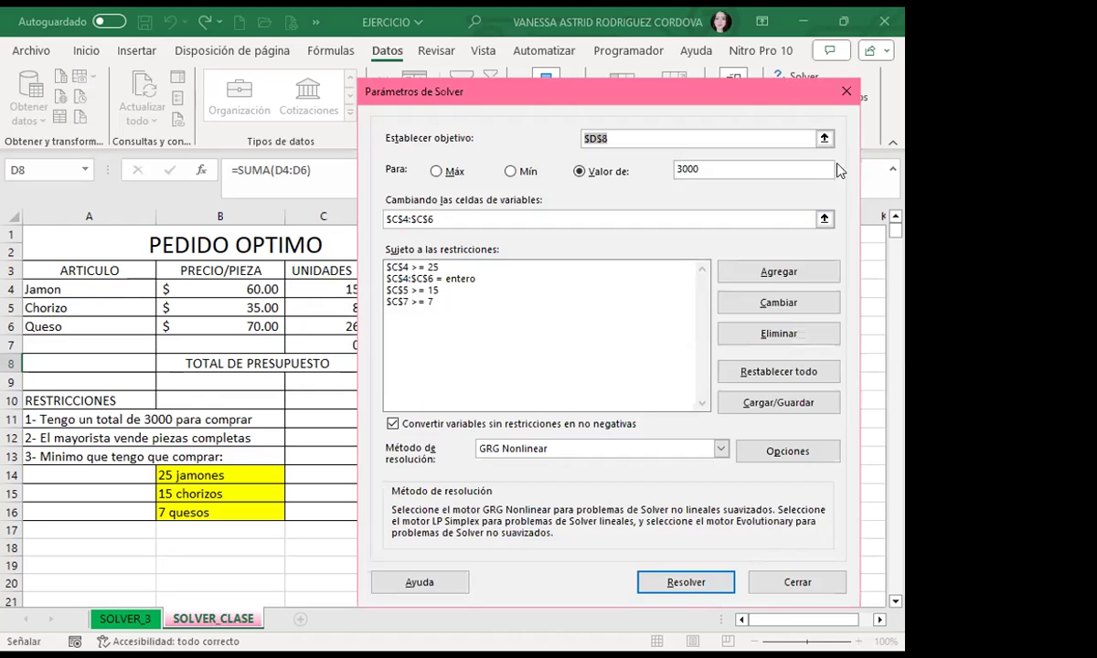
left_click(846, 91)
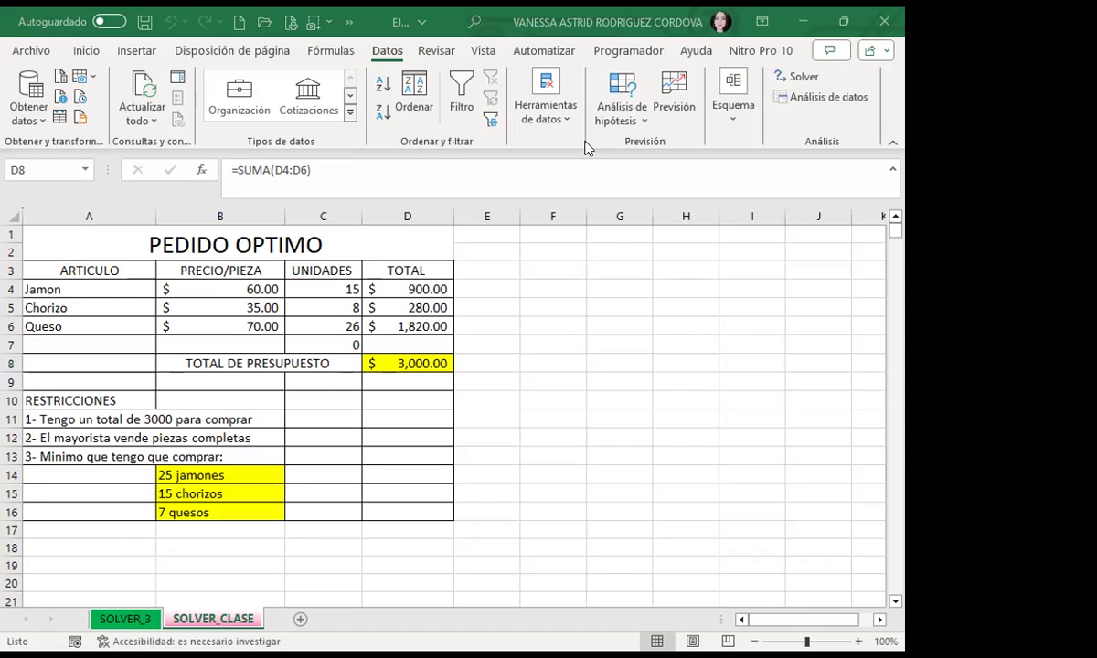
Step: Reopen Solver, add an integer (int) constraint on C4:C6, then run it and dismiss the results
left_click(331, 325)
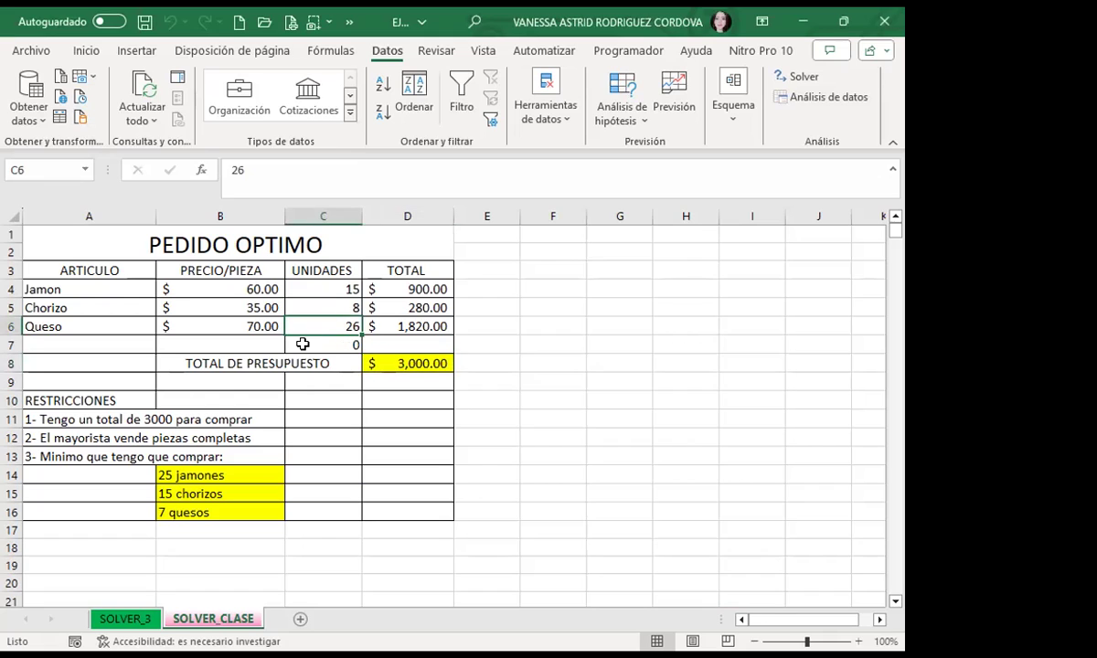
left_click(790, 76)
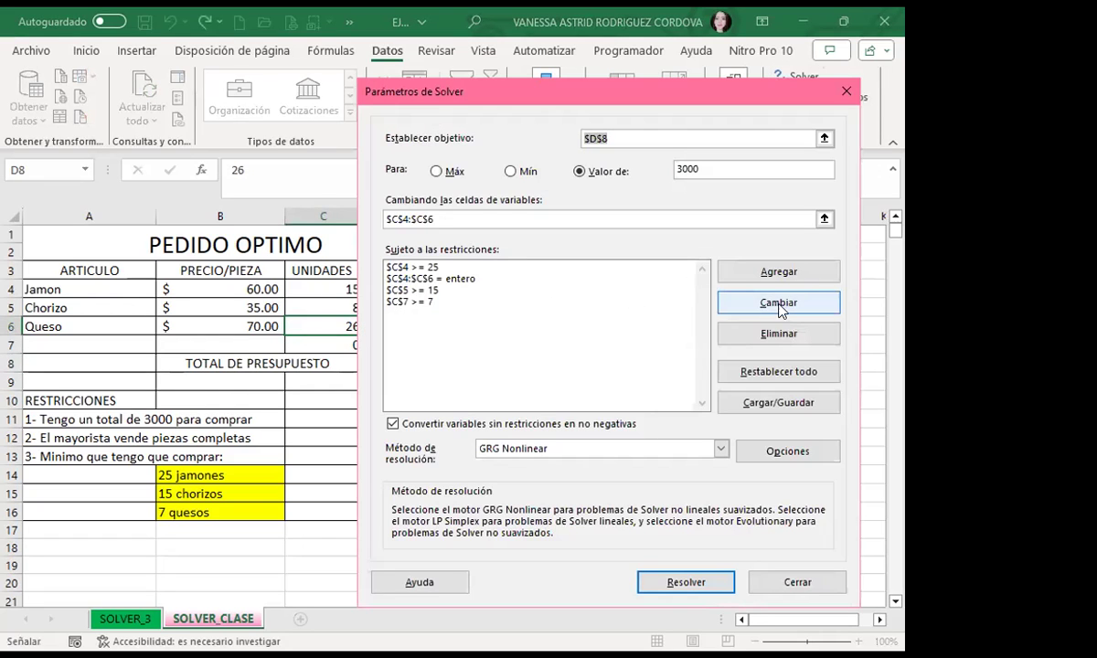
left_click(778, 272)
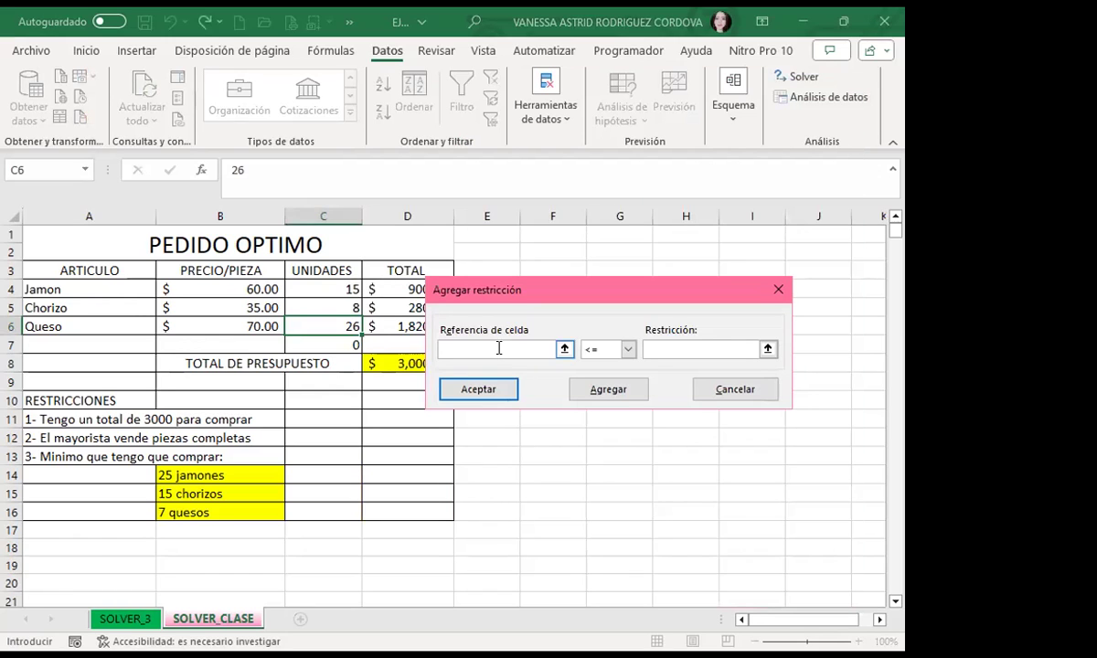
left_click(314, 287)
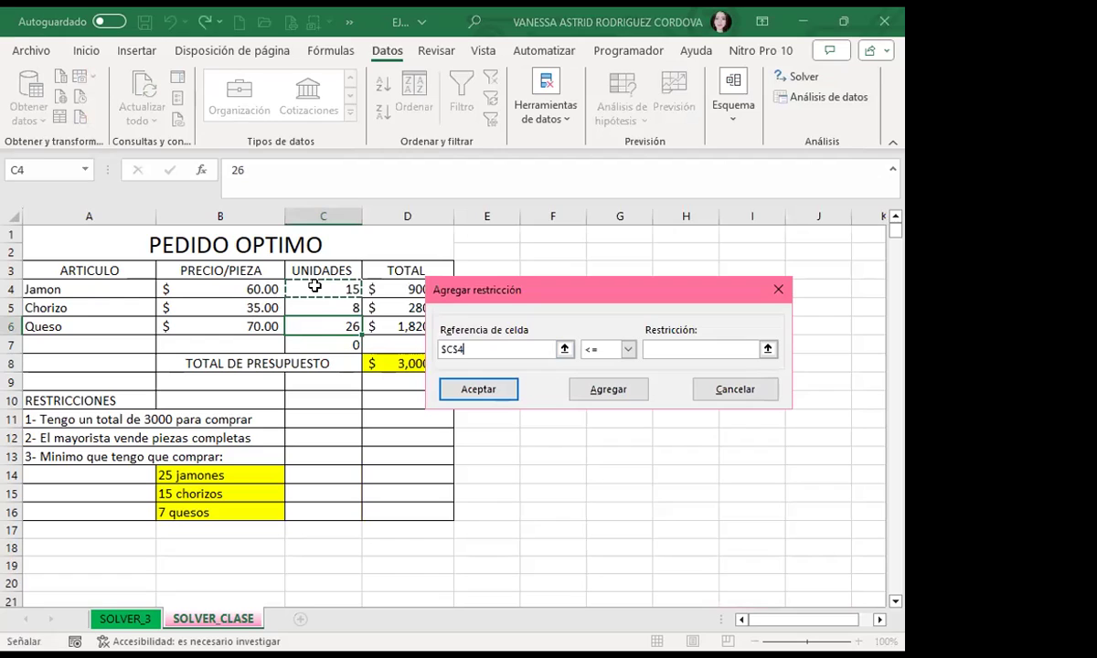
left_click(320, 324, "shift")
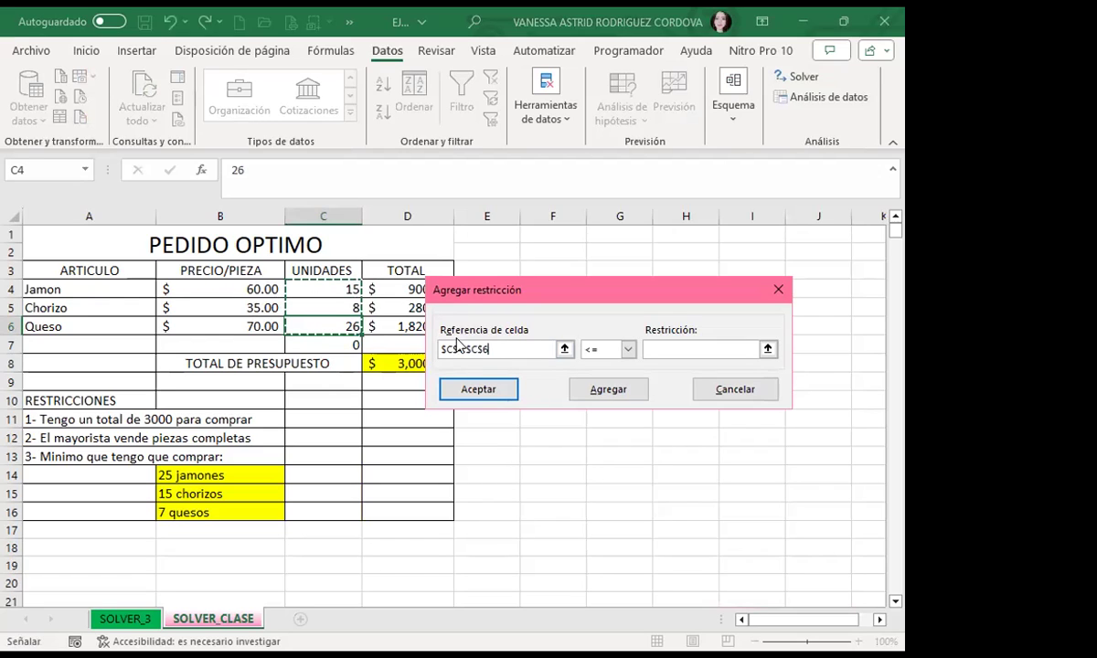
left_click(626, 353)
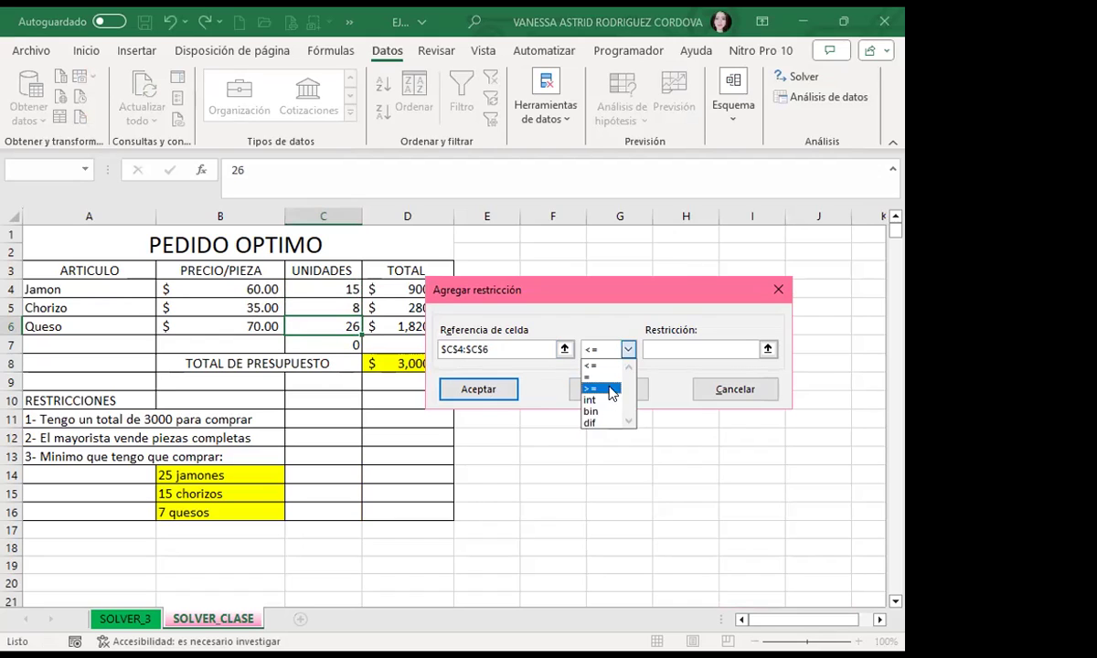
left_click(610, 401)
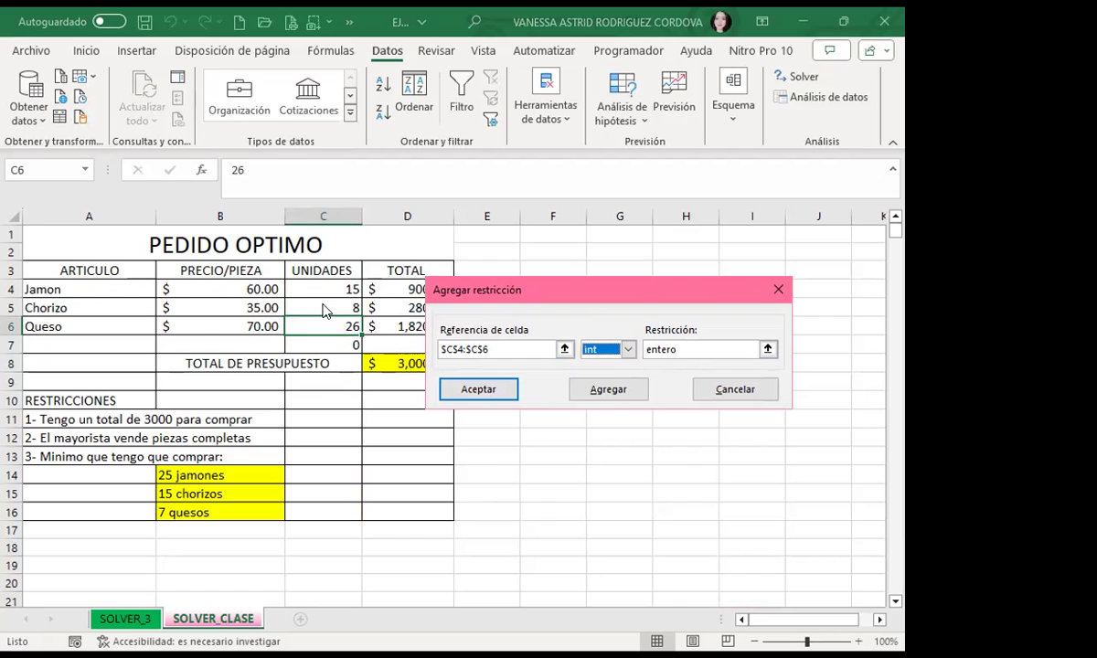
left_click(480, 391)
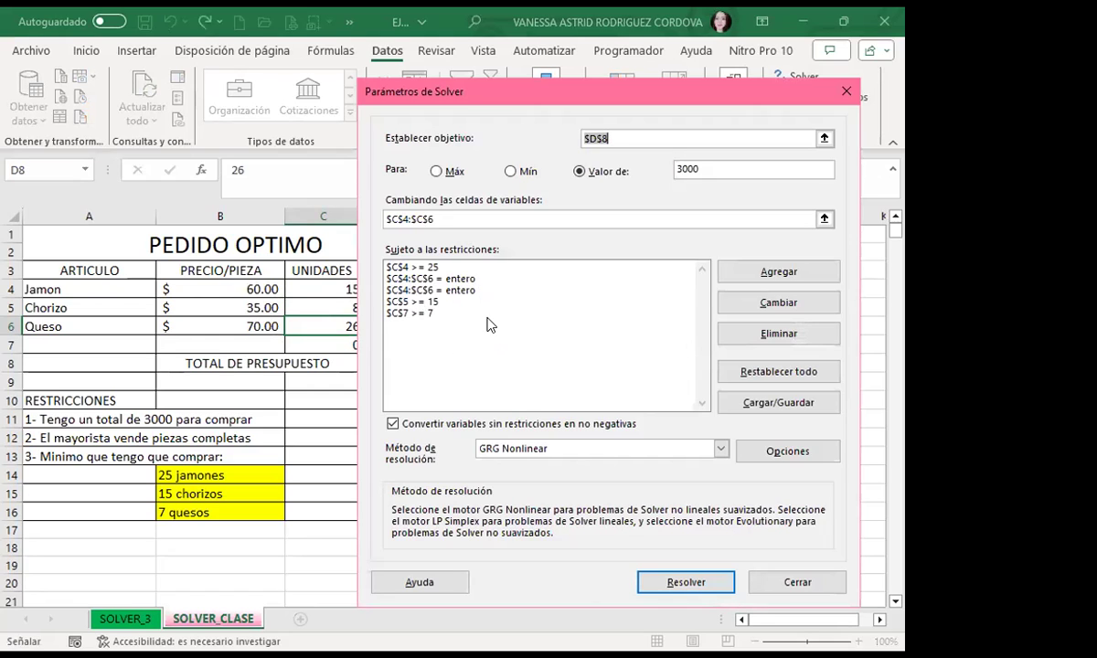
left_click(658, 582)
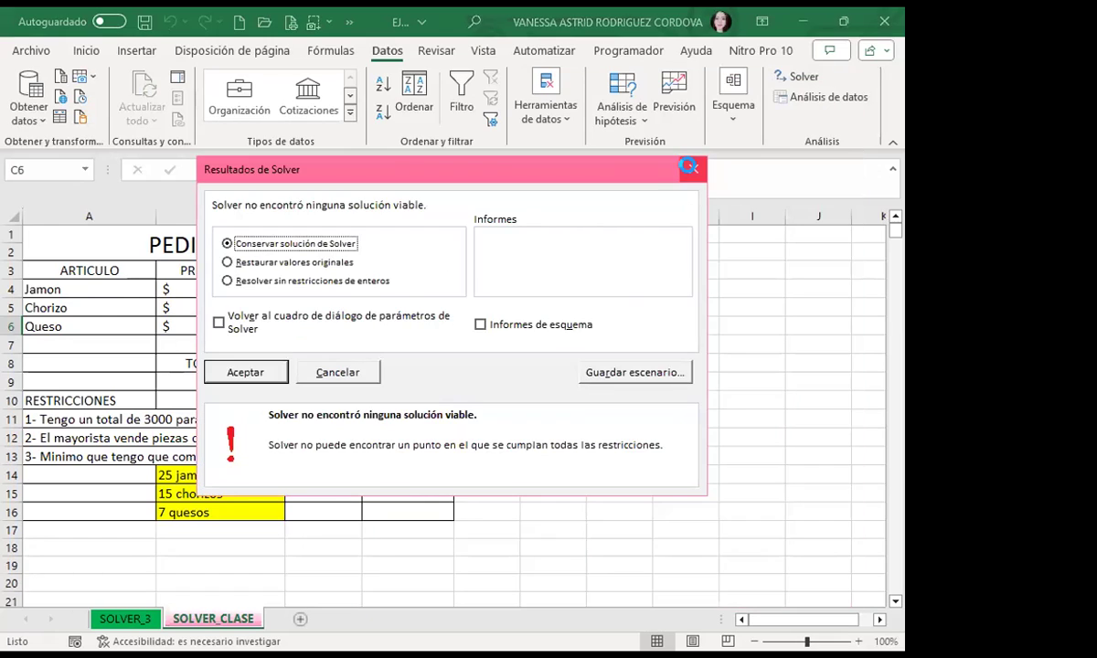
left_click(691, 167)
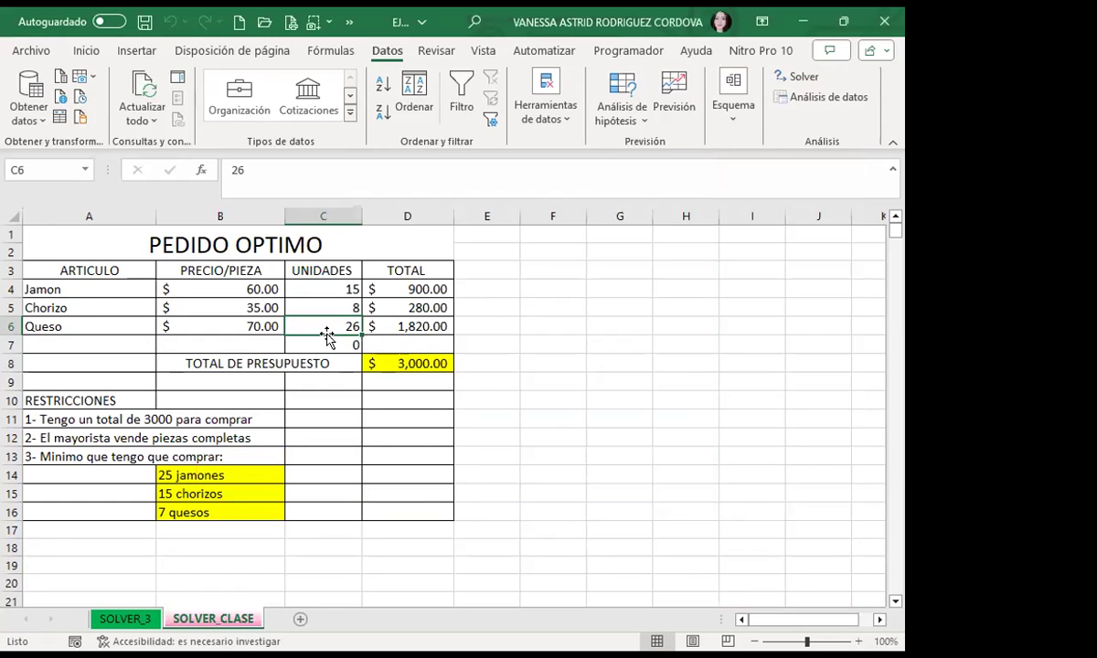
Step: Reopen Solver and change the last of the duplicate C4:C6 integer constraints to = 0
left_click(794, 77)
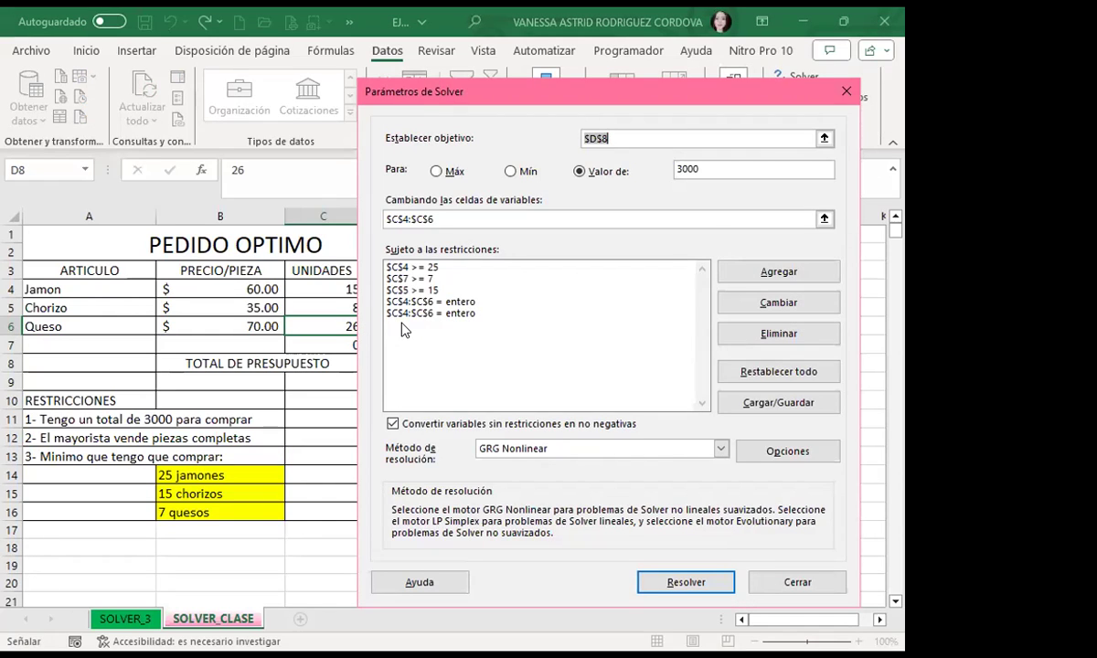
left_click(476, 314)
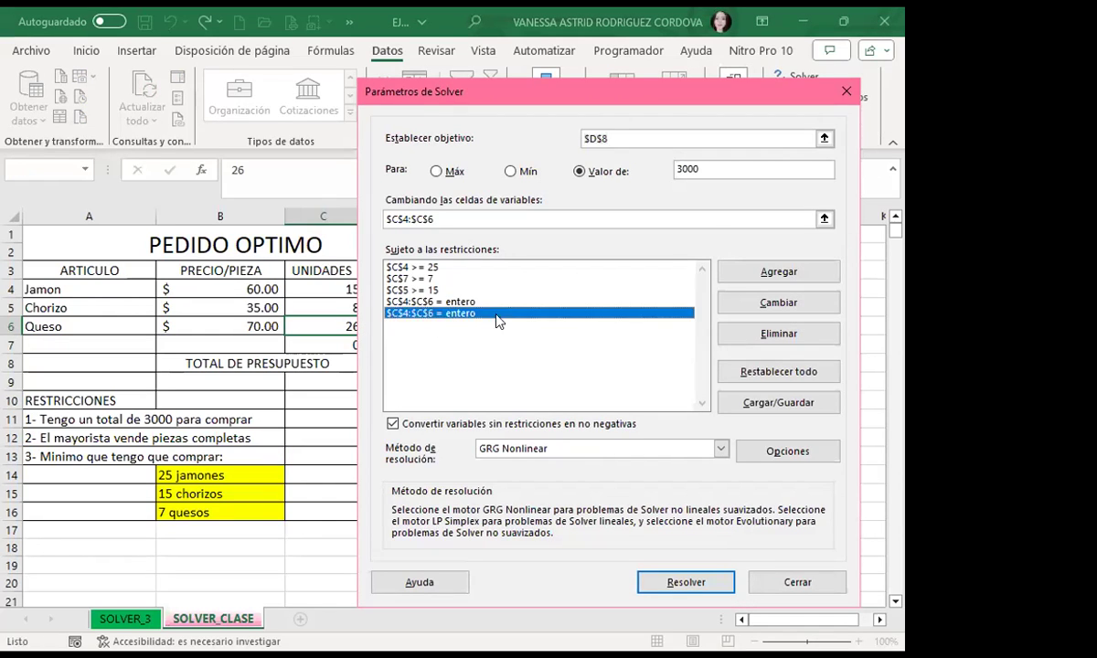
left_click(774, 311)
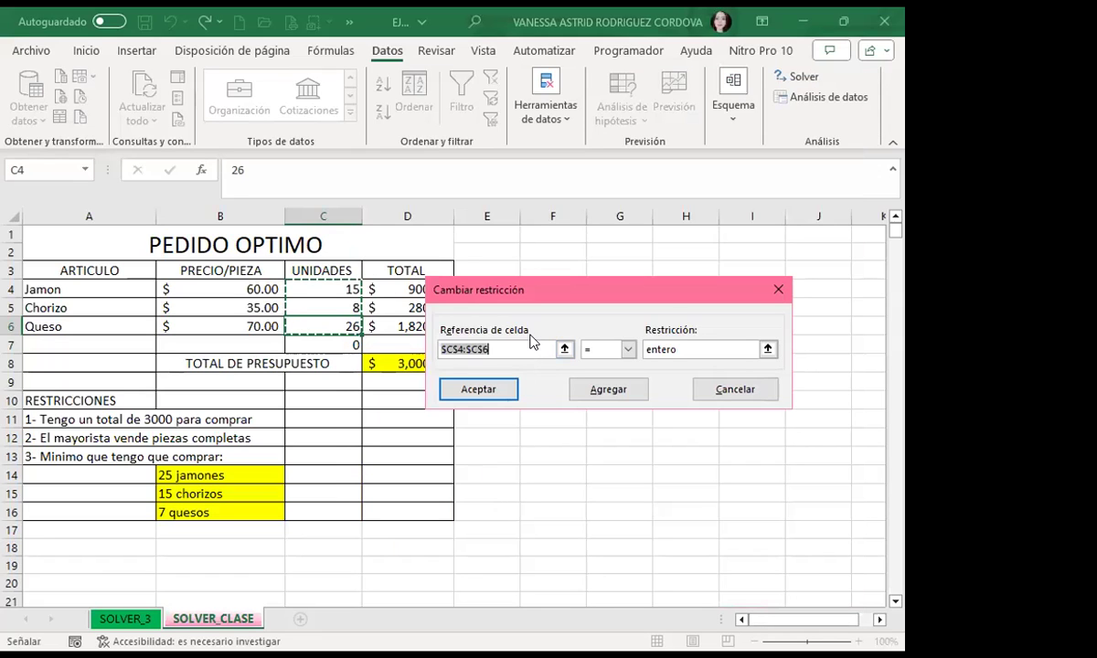
double_click(679, 348)
type("0")
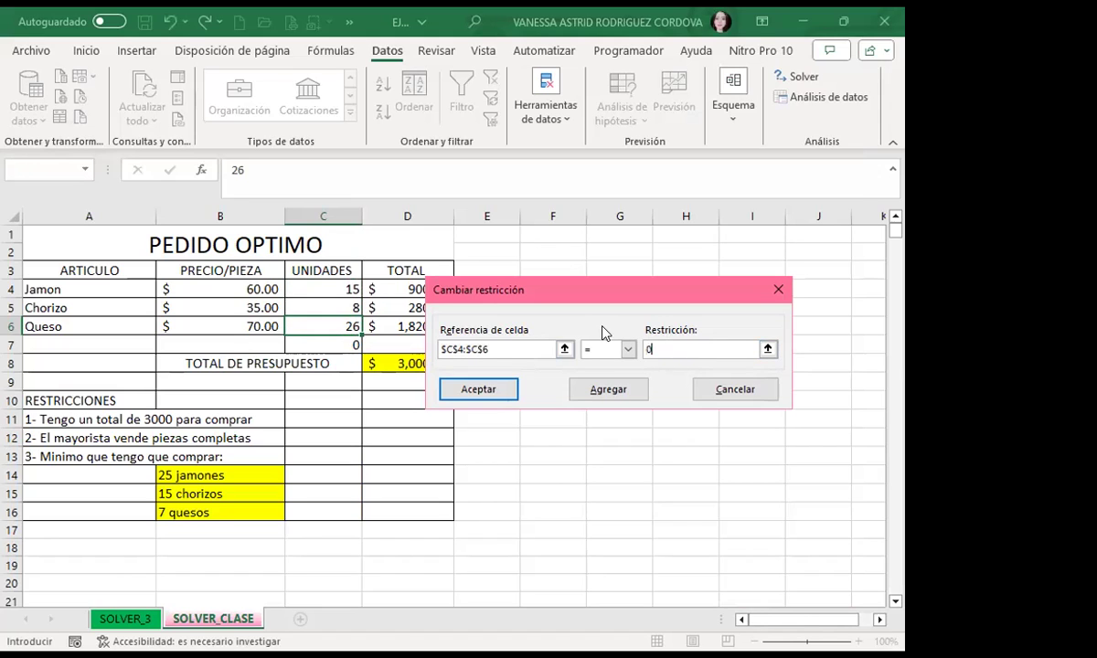
left_click(486, 390)
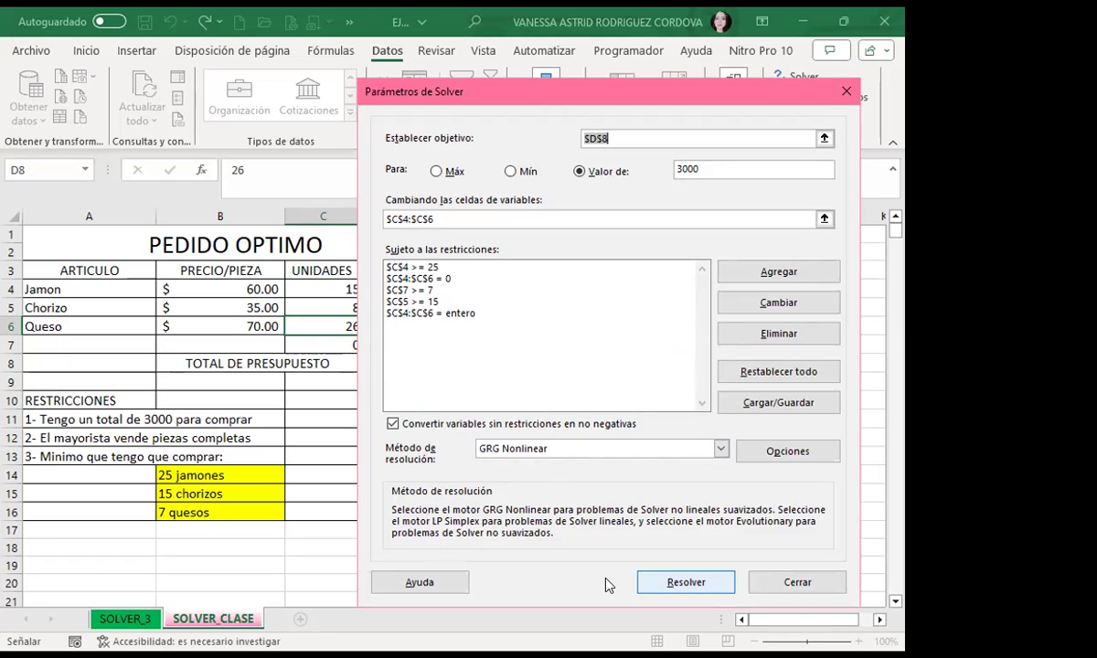
Step: Run Solver with the C4:C6 = 0 constraint in place and dismiss the results
left_click(657, 581)
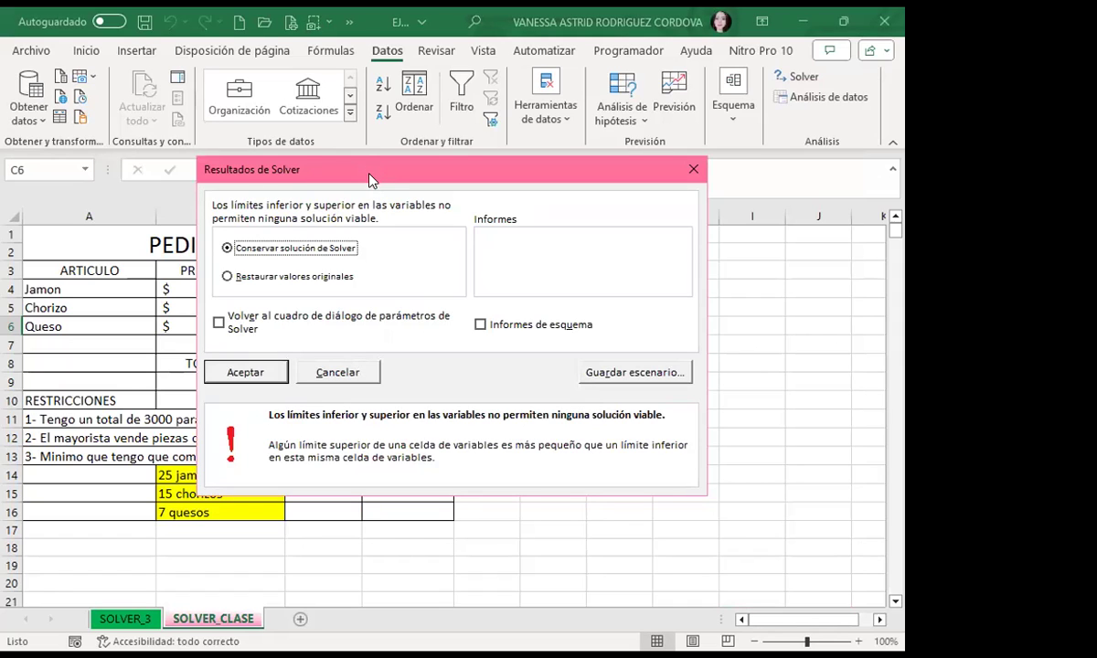
left_click_drag(395, 179, 422, 177)
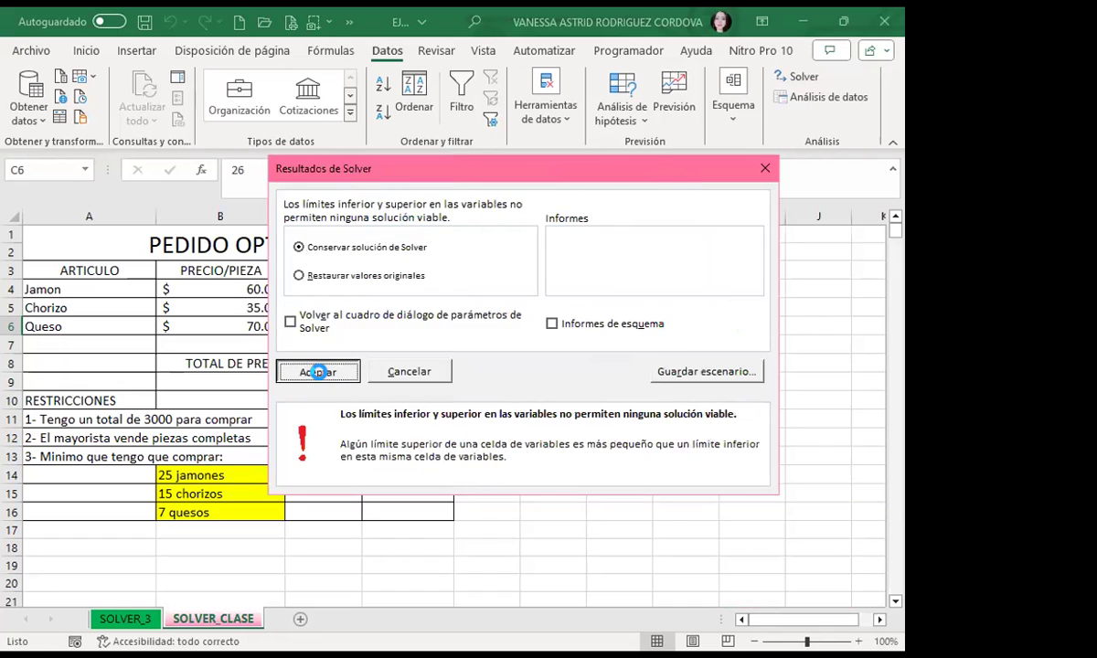
left_click(380, 373)
Step: Reopen Solver and pick cell D8 again as the objective
left_click(787, 78)
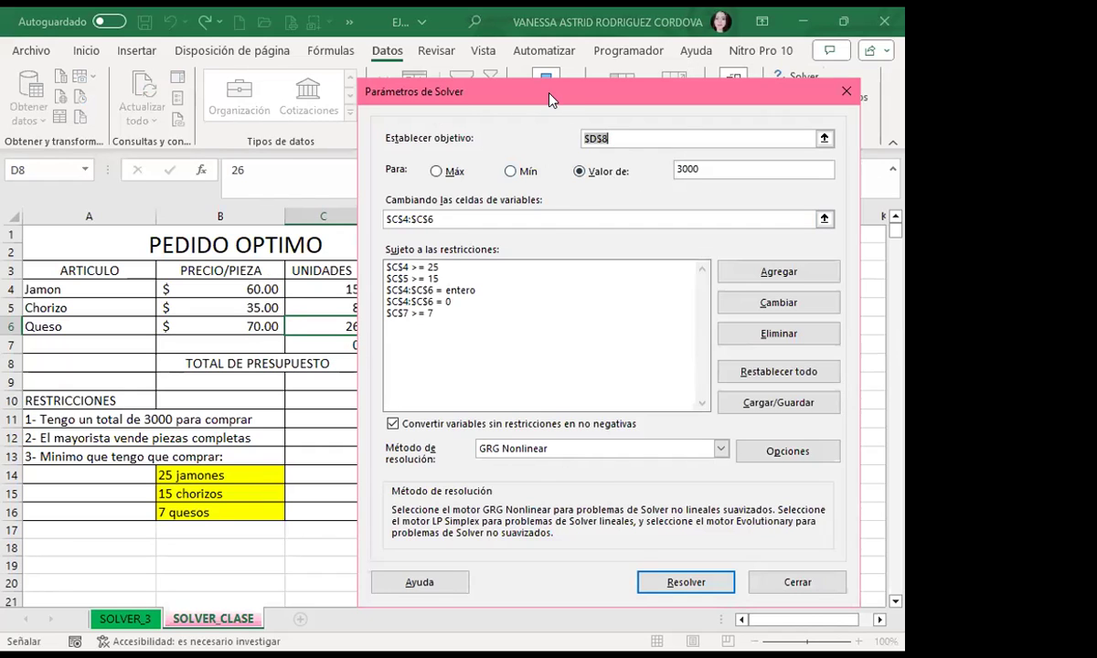
left_click_drag(549, 96, 723, 103)
left_click(788, 148)
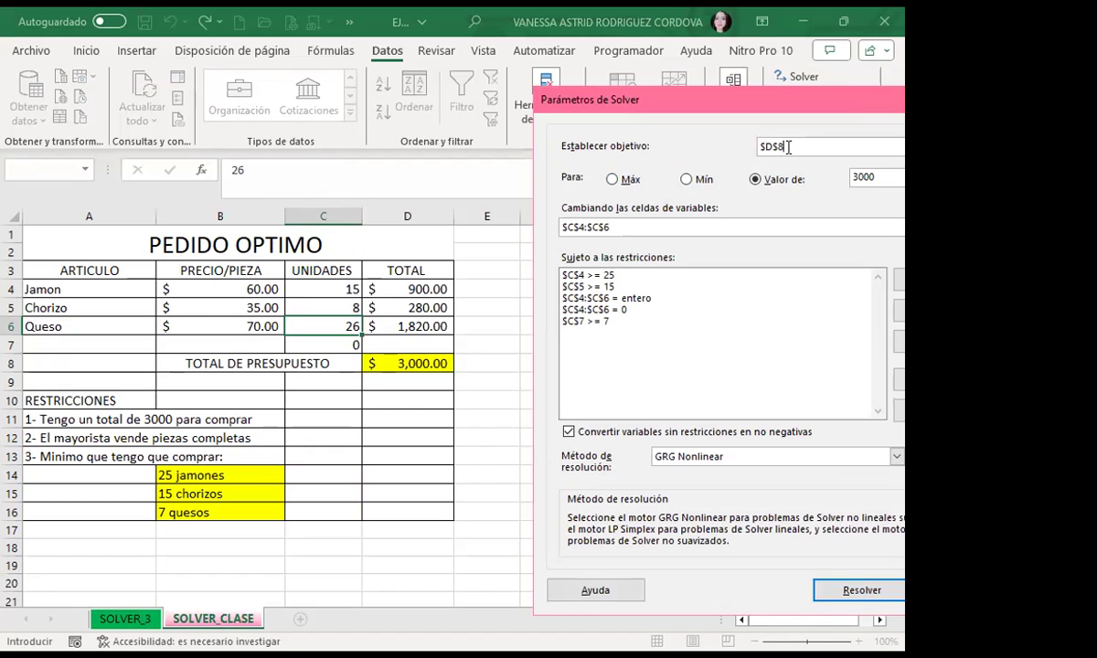
left_click_drag(786, 148, 756, 146)
left_click(409, 363)
left_click(828, 135)
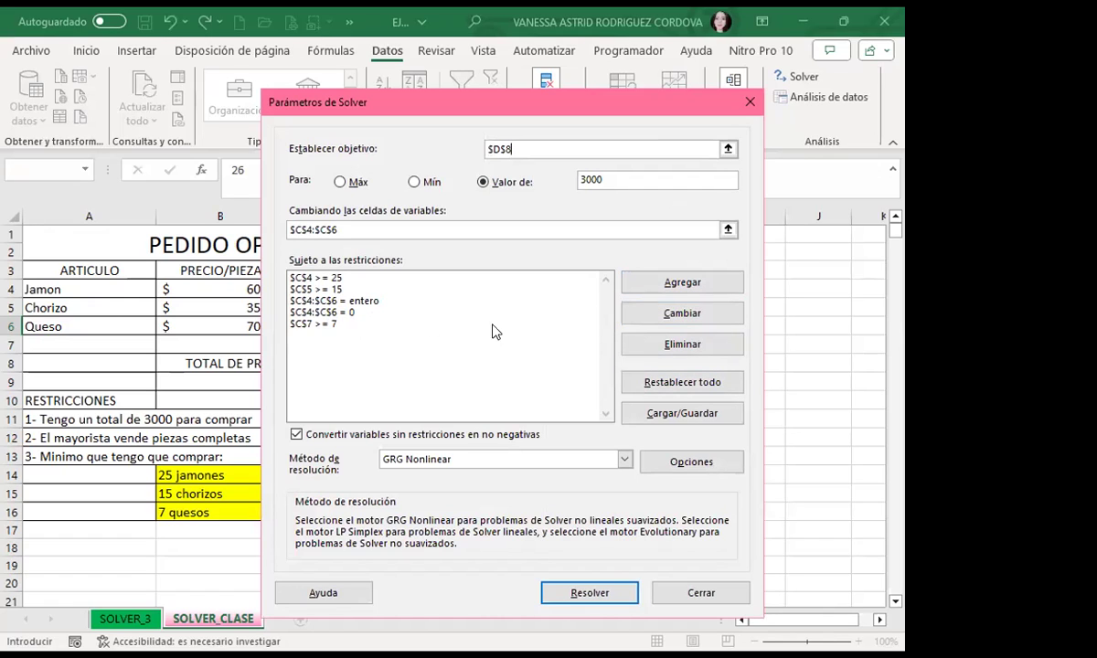
Step: Change the C4:C6 = 0 constraint to >= 0, then run Solver and keep its solution
left_click(418, 313)
left_click(640, 314)
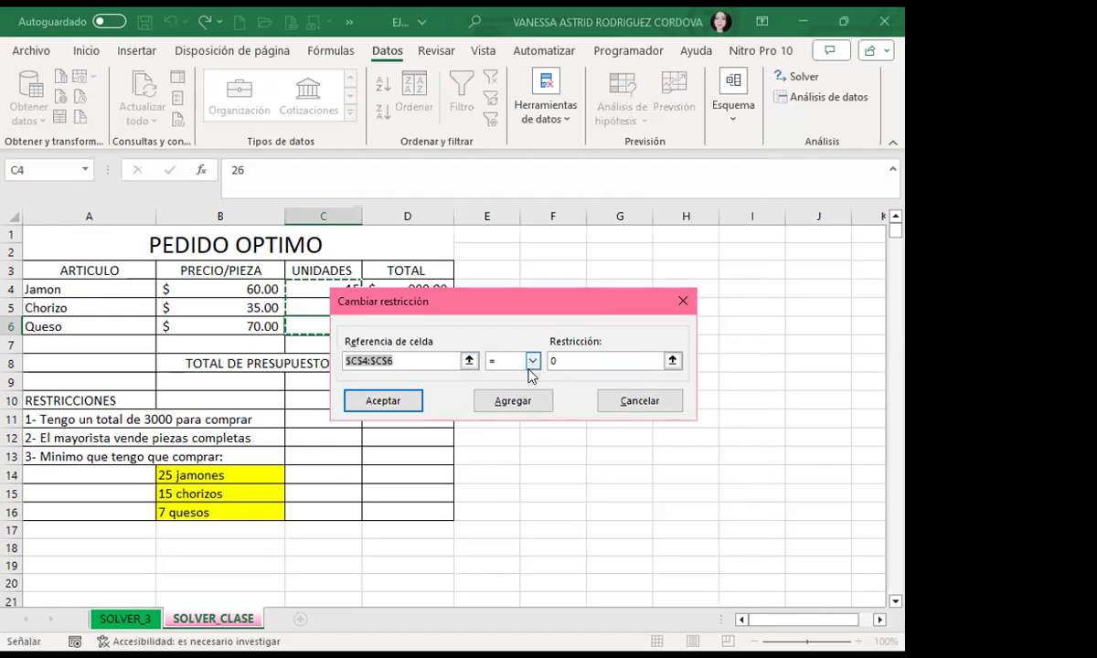
left_click(533, 362)
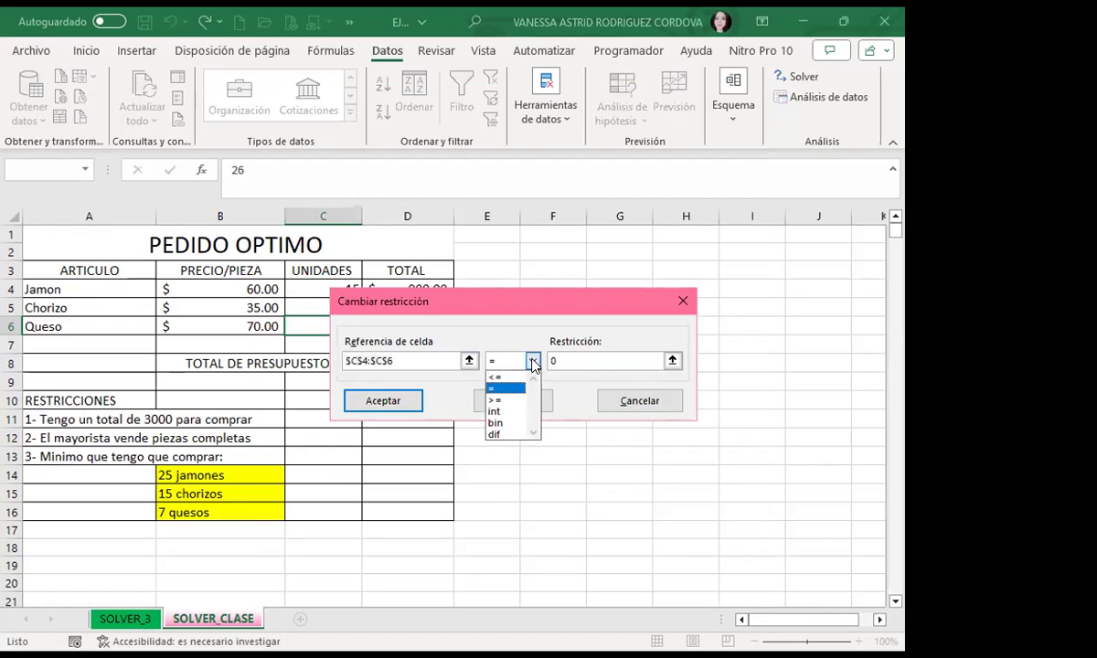
left_click(514, 403)
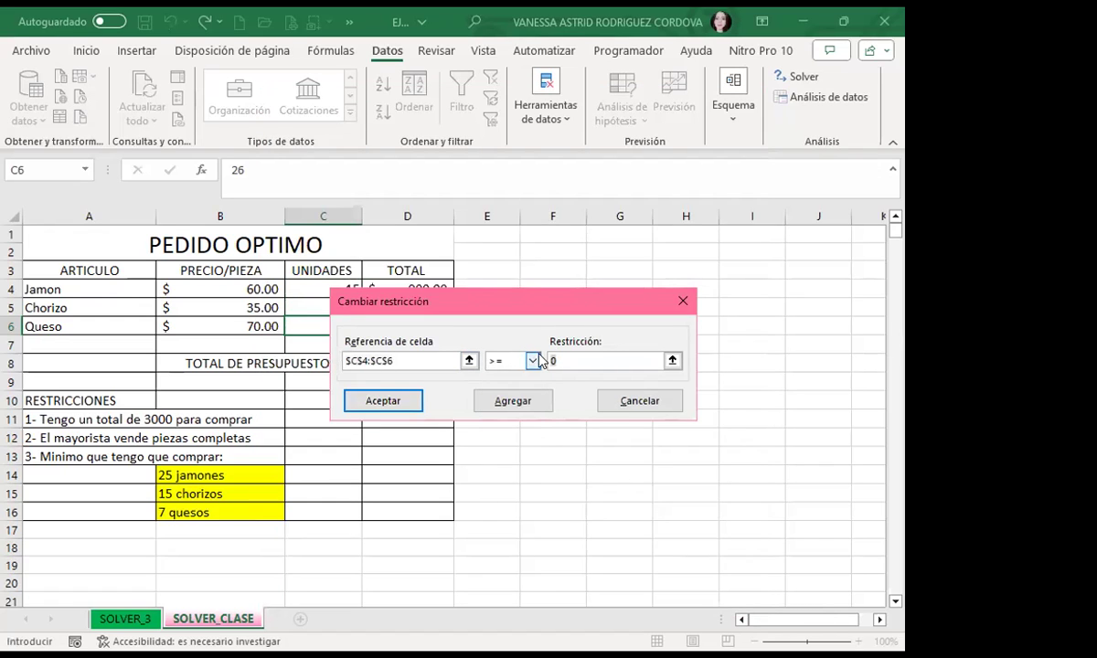
left_click(388, 402)
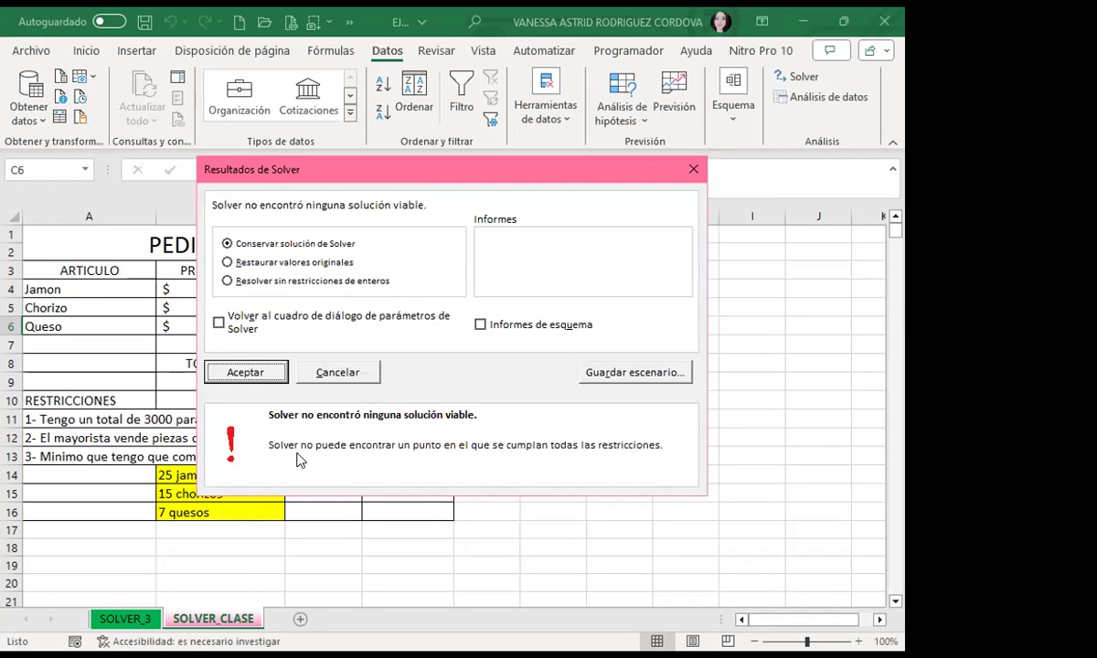
left_click(218, 322)
left_click(218, 321)
left_click(236, 372)
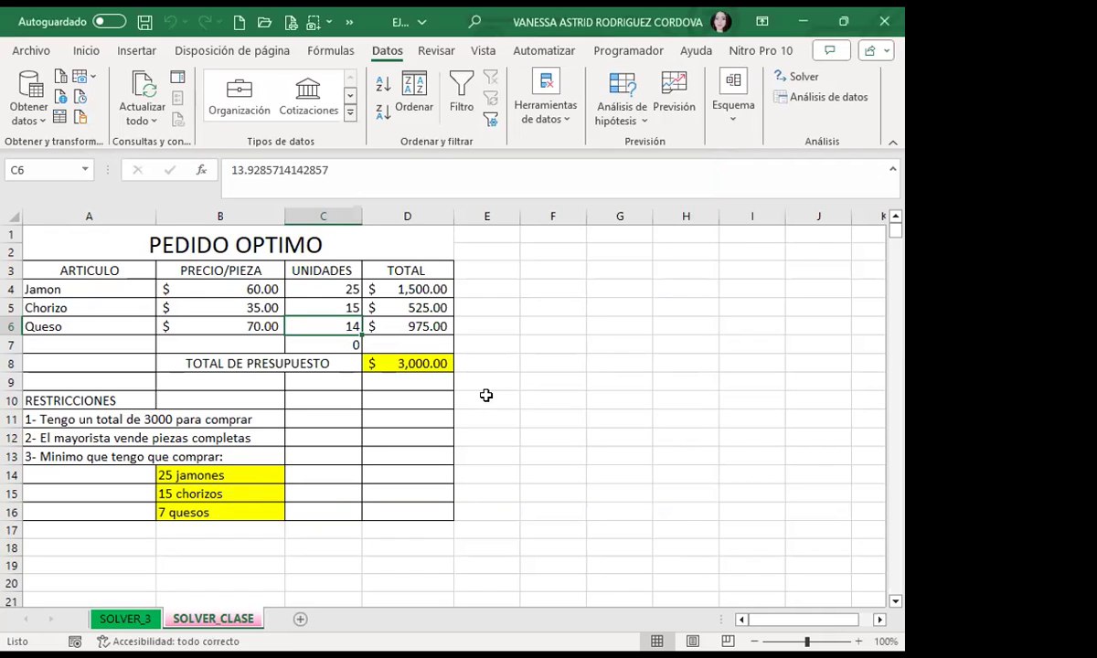
Step: Delete the C4:C6 >= 0 constraint from Solver, then run it and accept the results
left_click(438, 402)
left_click(388, 359)
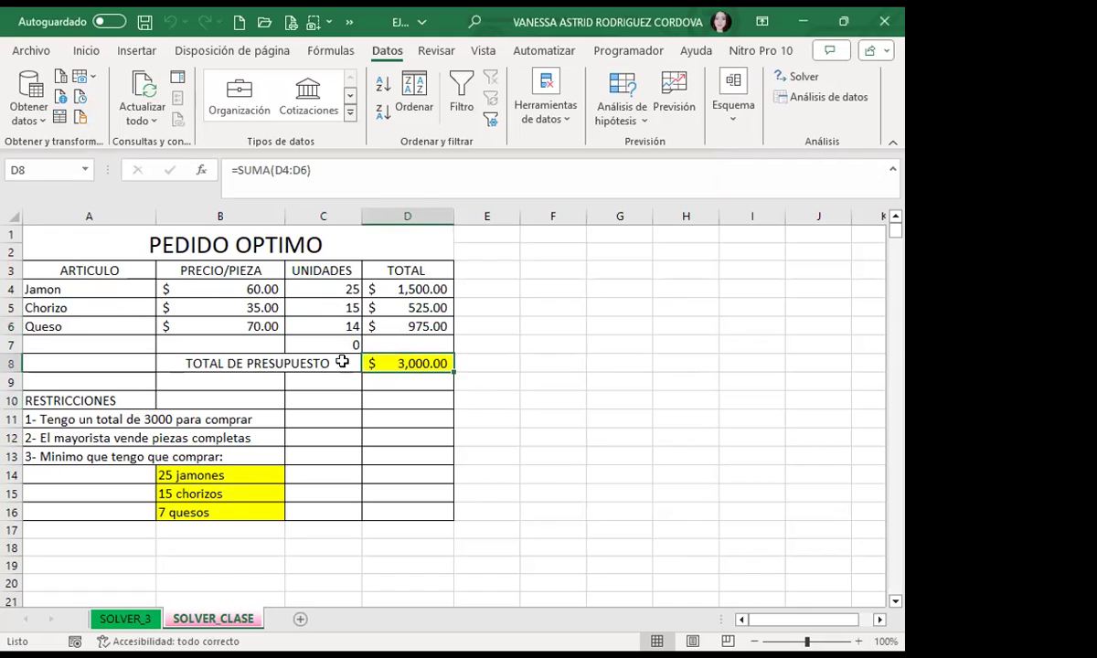
left_click(797, 77)
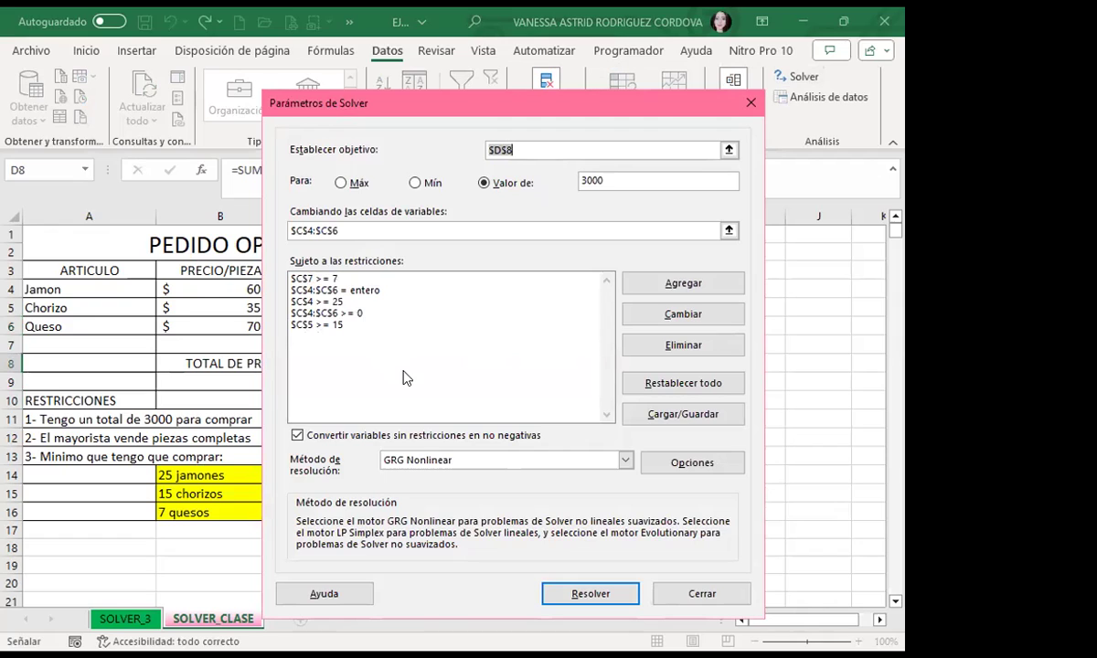
left_click(359, 314)
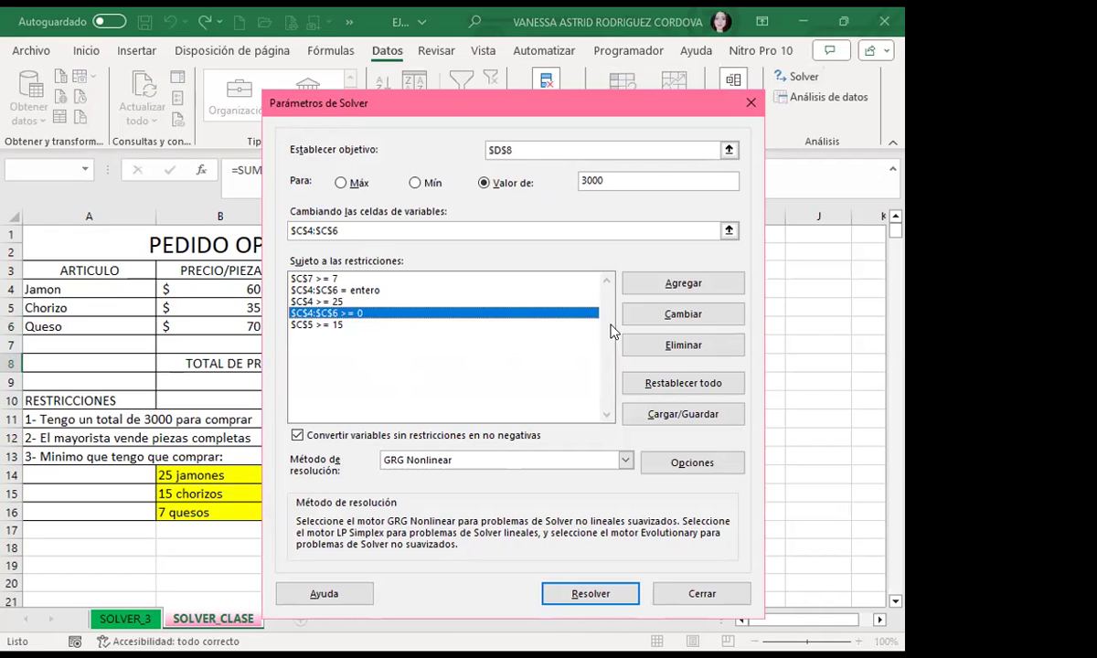
left_click(683, 345)
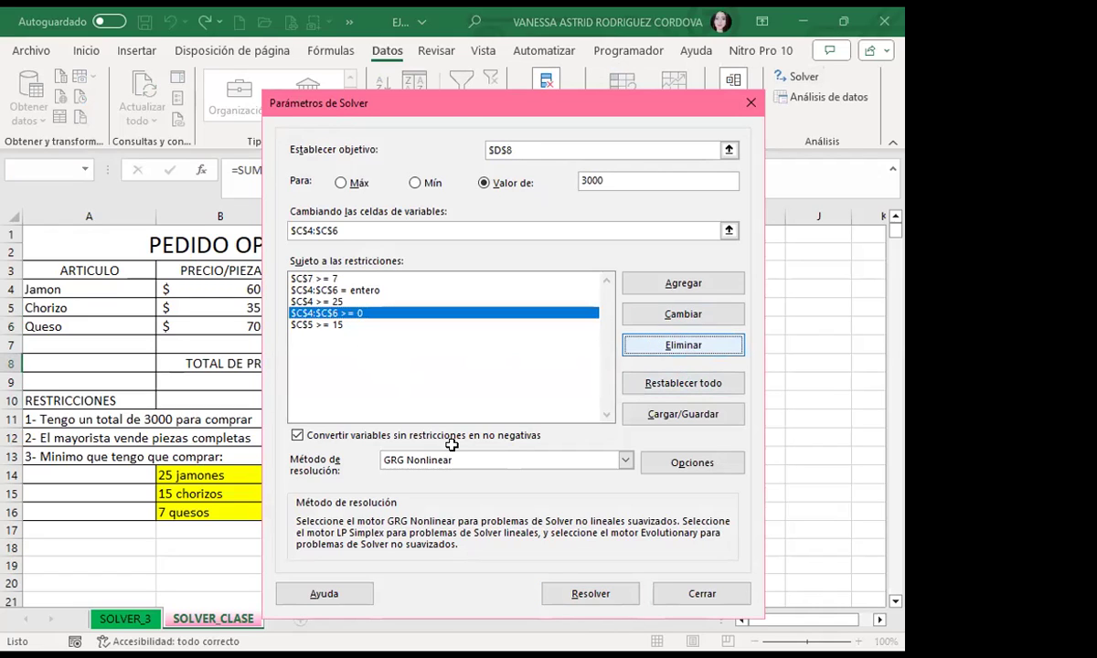
left_click(590, 594)
left_click(233, 371)
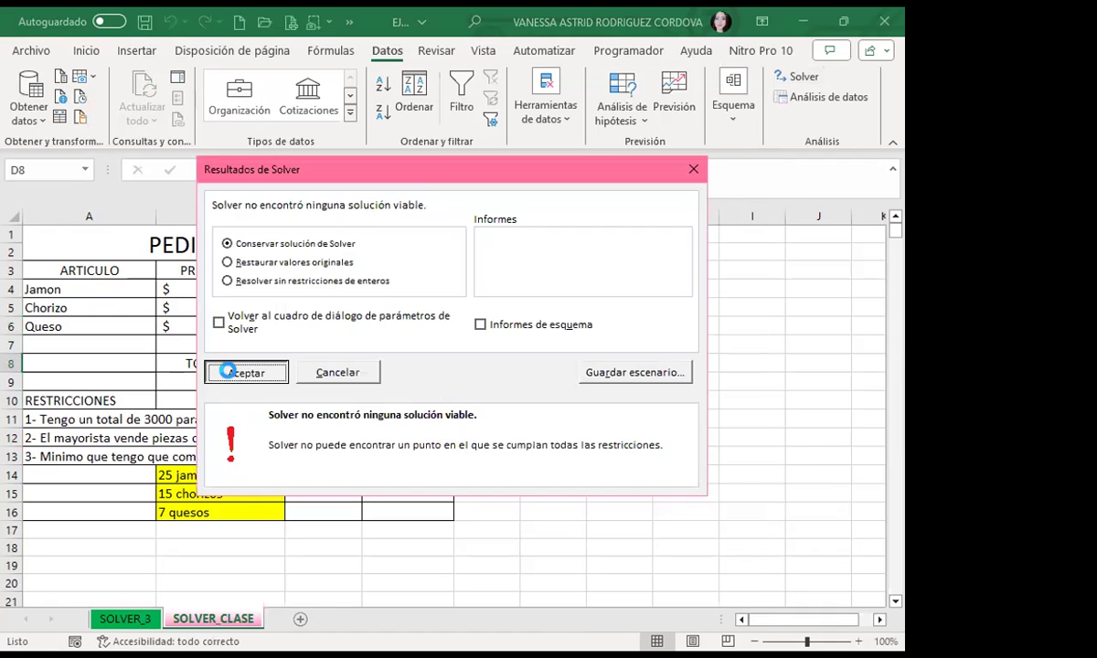
Step: Rerun Solver, keep its solution and choose to return to the Solver parameters
left_click(794, 77)
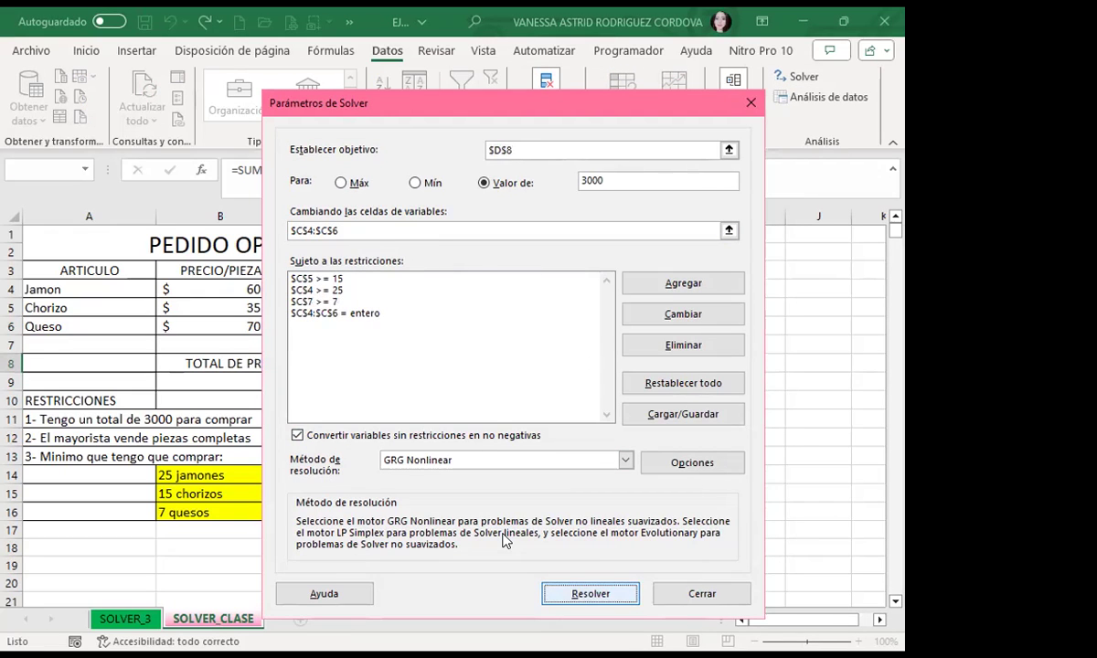
key("Return")
left_click(226, 280)
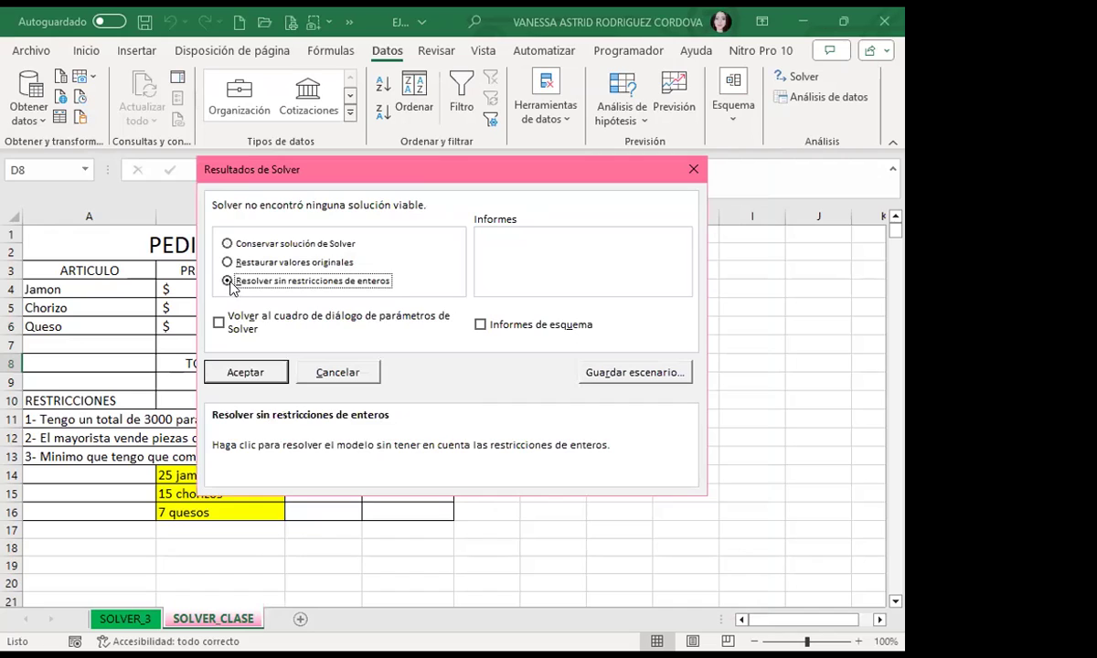
left_click(227, 244)
left_click(219, 322)
left_click(244, 374)
left_click(332, 367)
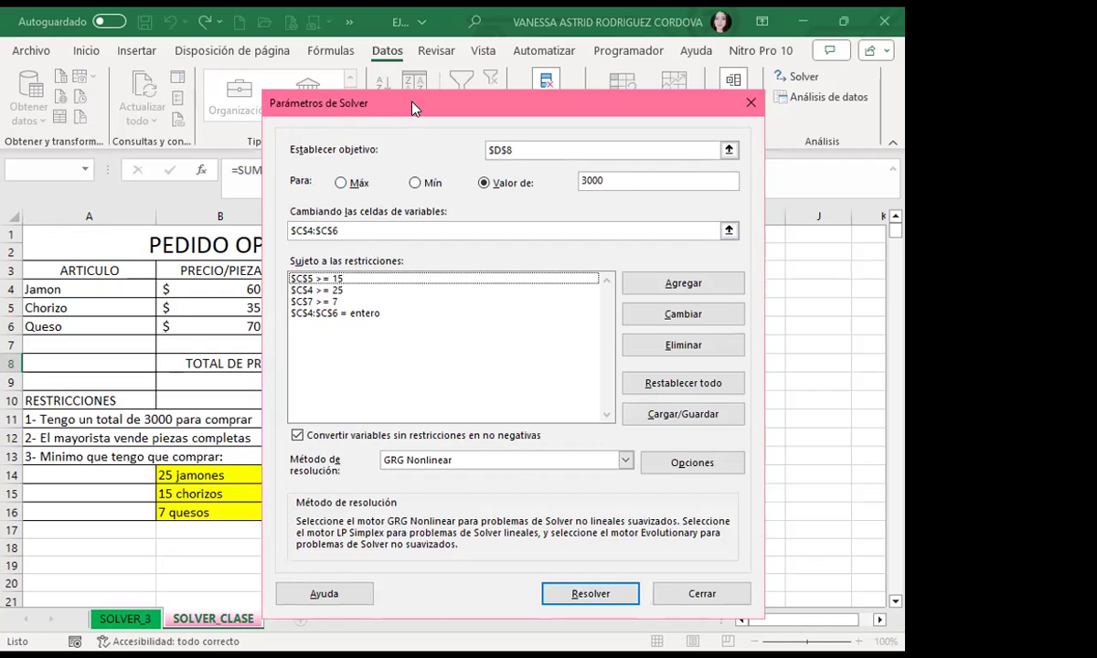
Step: Close and reopen the Solver parameters to review the constraints against the sheet's restrictions, and close them again
left_click_drag(412, 108, 537, 113)
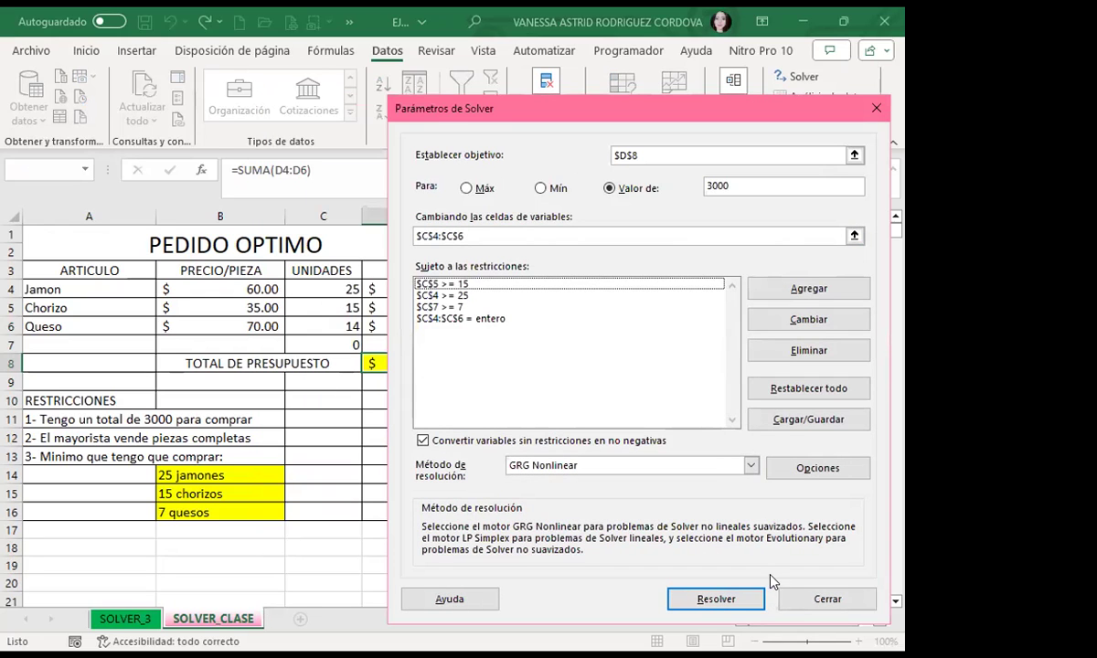
left_click(791, 597)
left_click(783, 78)
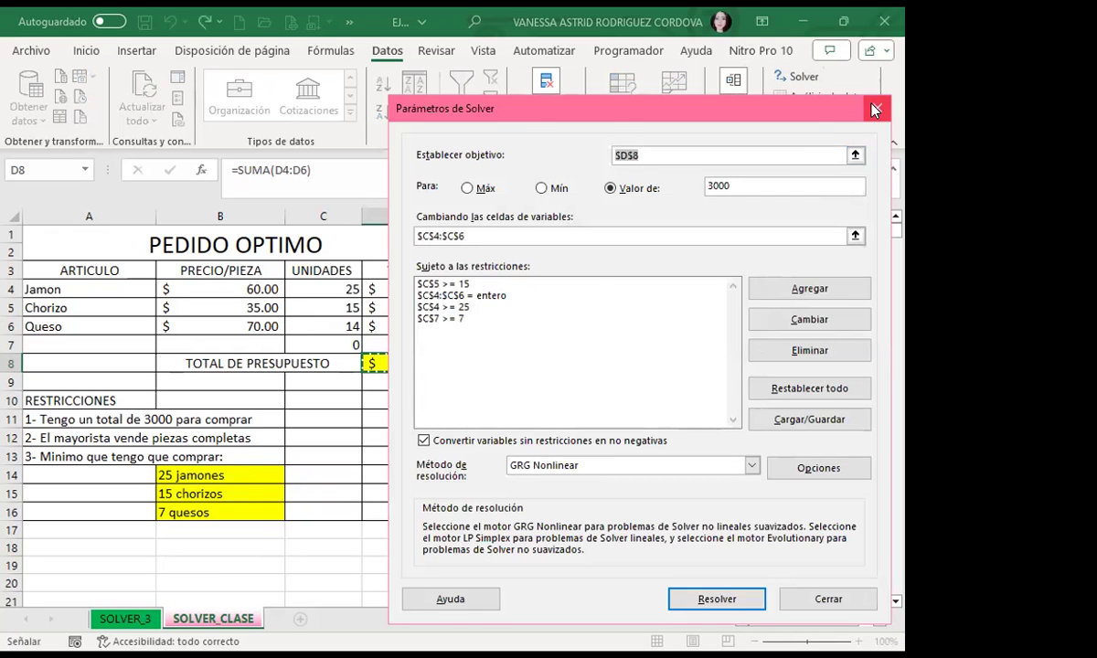
left_click(875, 110)
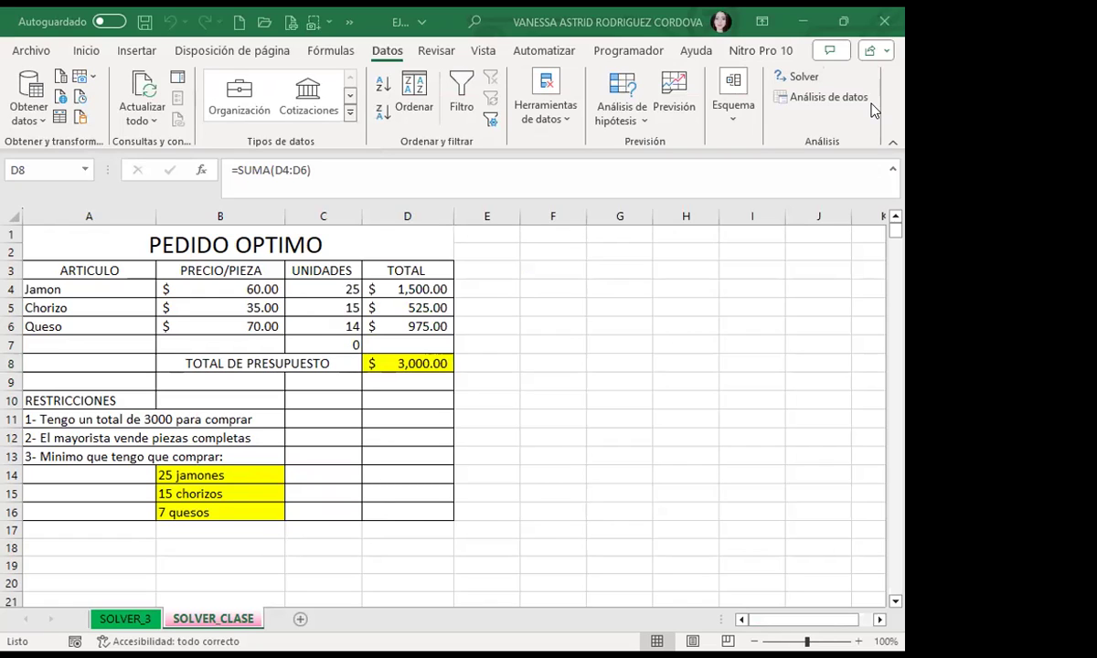
left_click(797, 77)
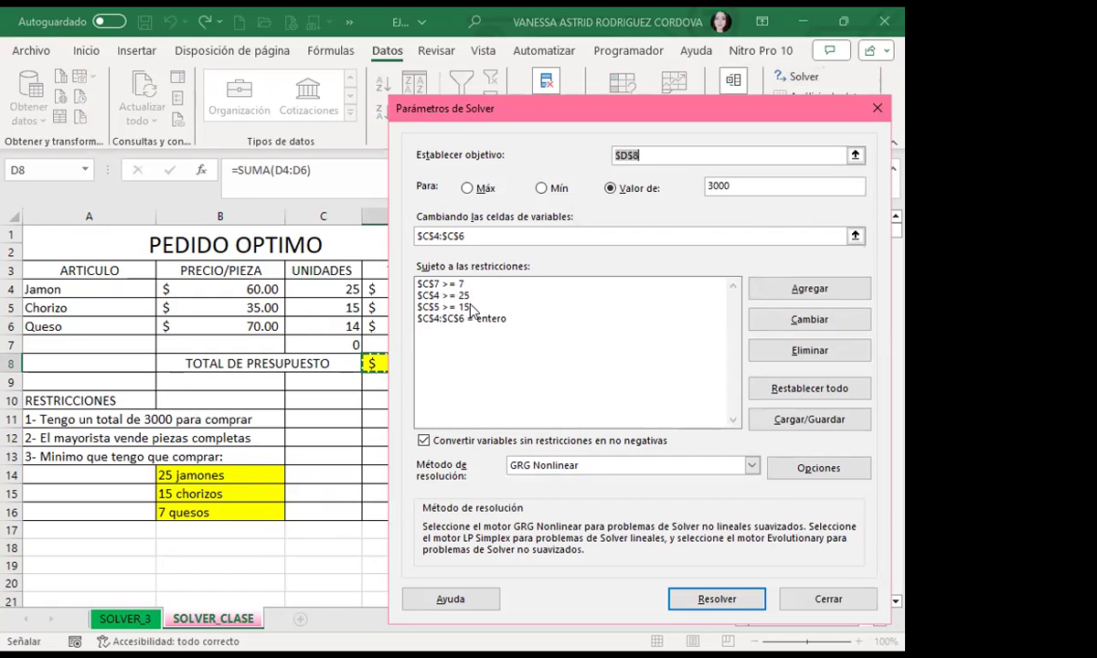
left_click(828, 599)
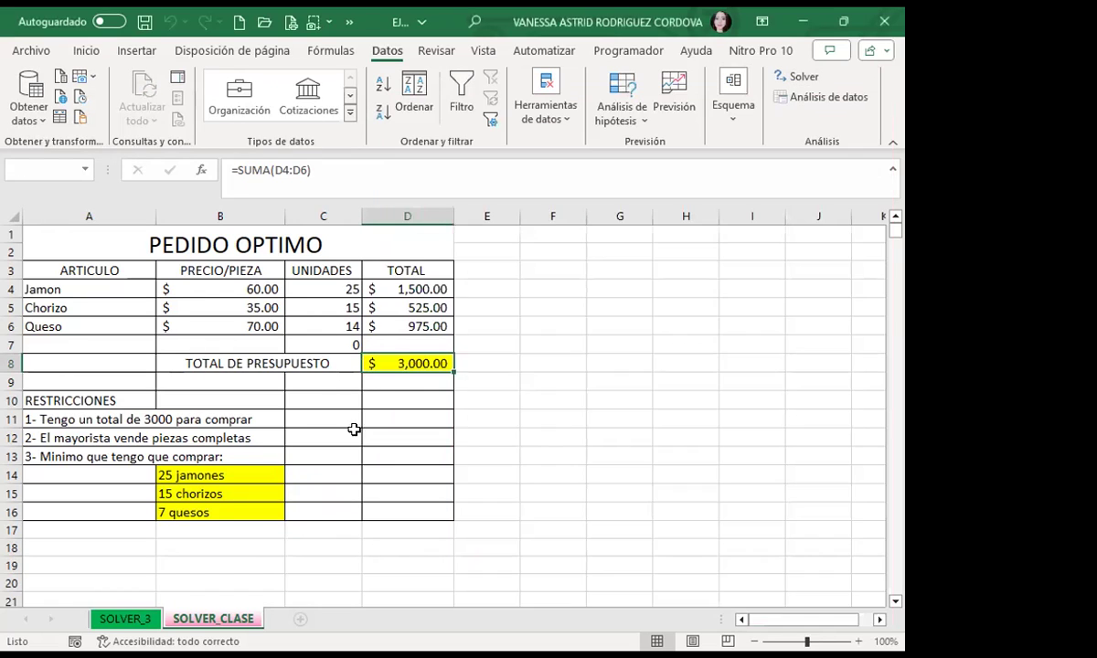
Step: Clear the item quantities in the UNIDADES column
left_click_drag(316, 285, 335, 336)
key("Delete")
left_click(405, 399)
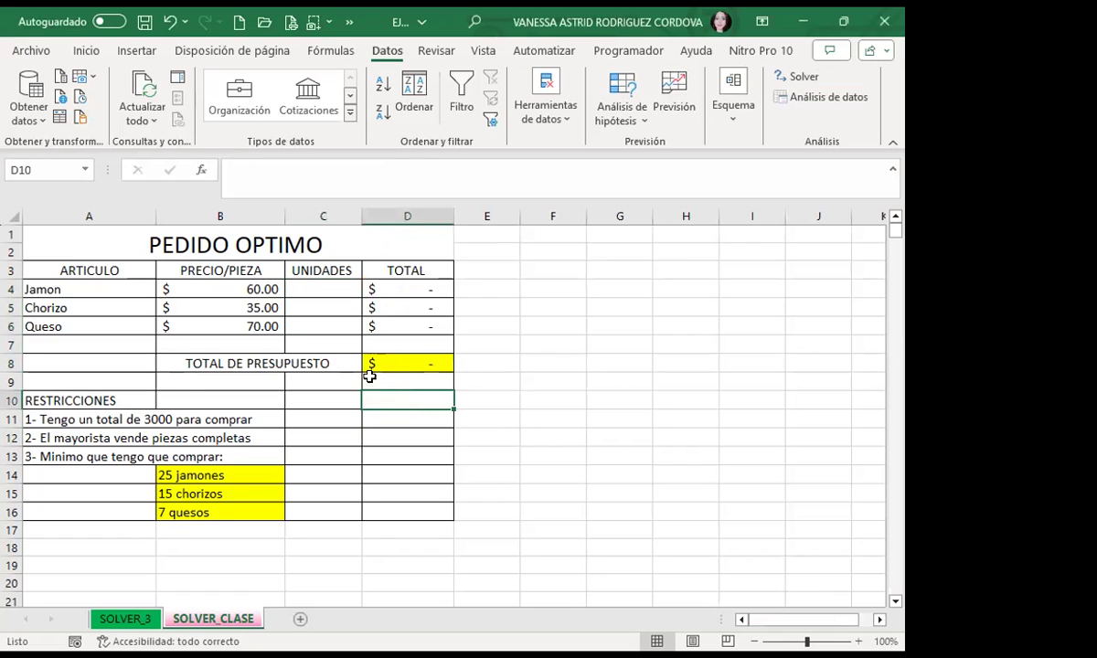
Step: Run Solver on the cleared quantities, keep its solution and return to the Solver parameters
left_click(801, 81)
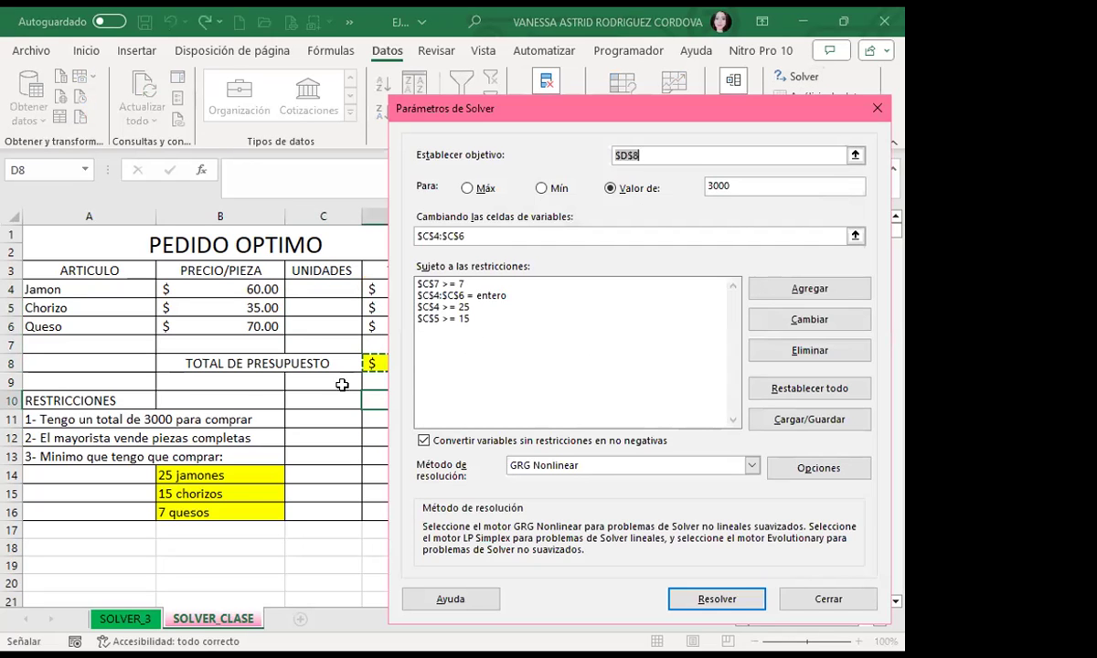
left_click(466, 337)
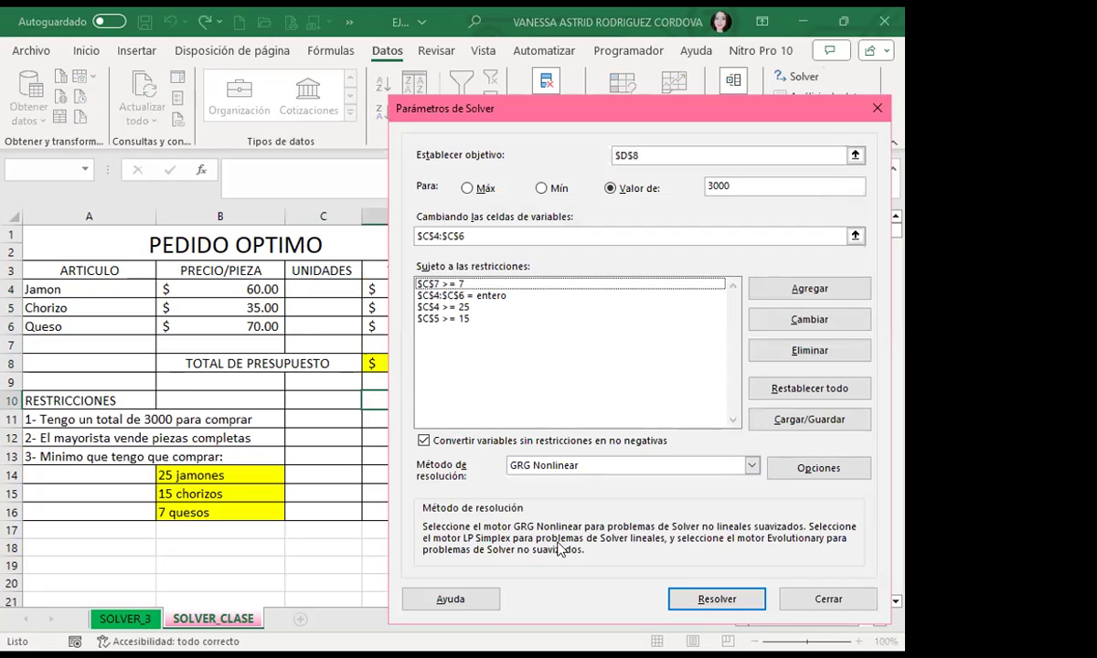
left_click(688, 593)
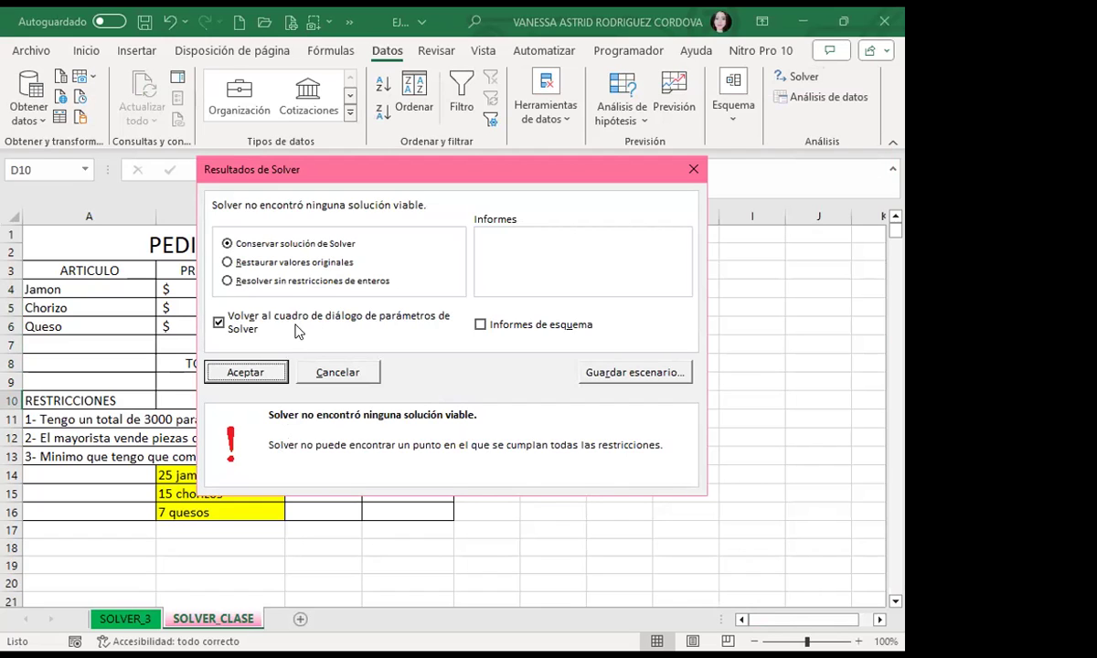
left_click(247, 373)
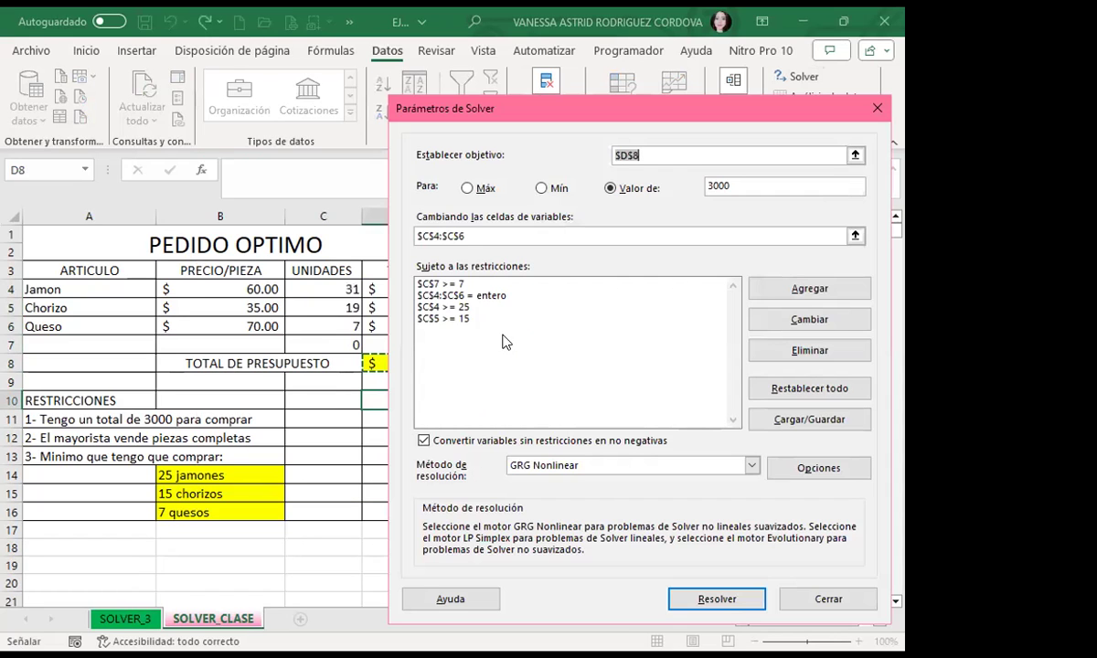
Step: Rerun Solver with the same constraints, restore the original values and return to the Solver parameters
left_click(759, 194)
left_click(757, 189)
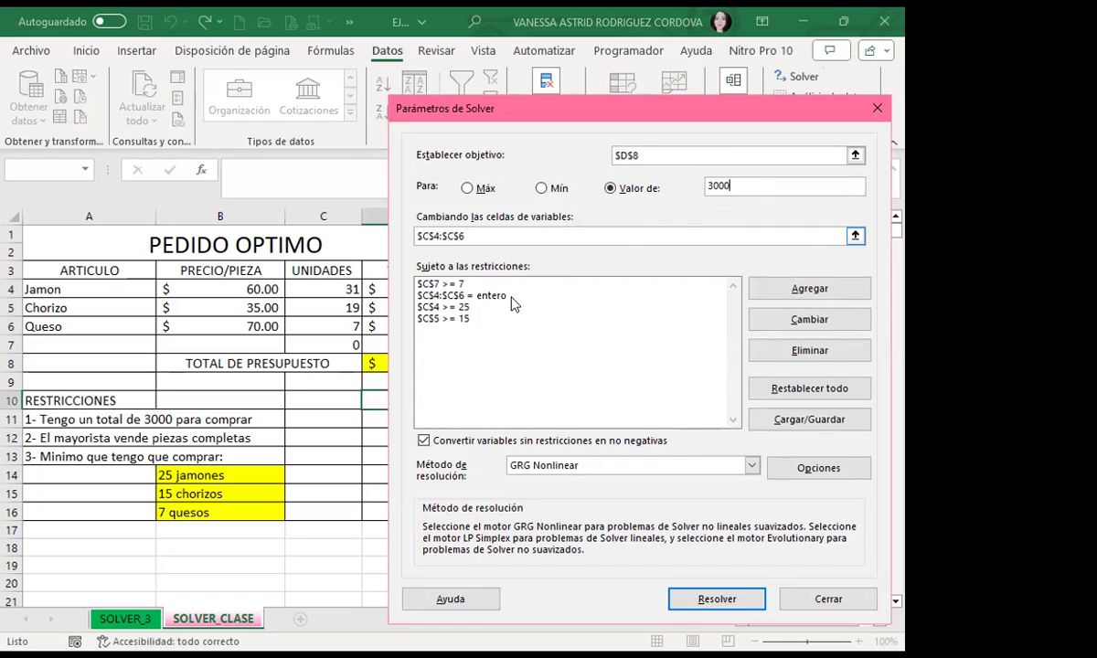
left_click(457, 285)
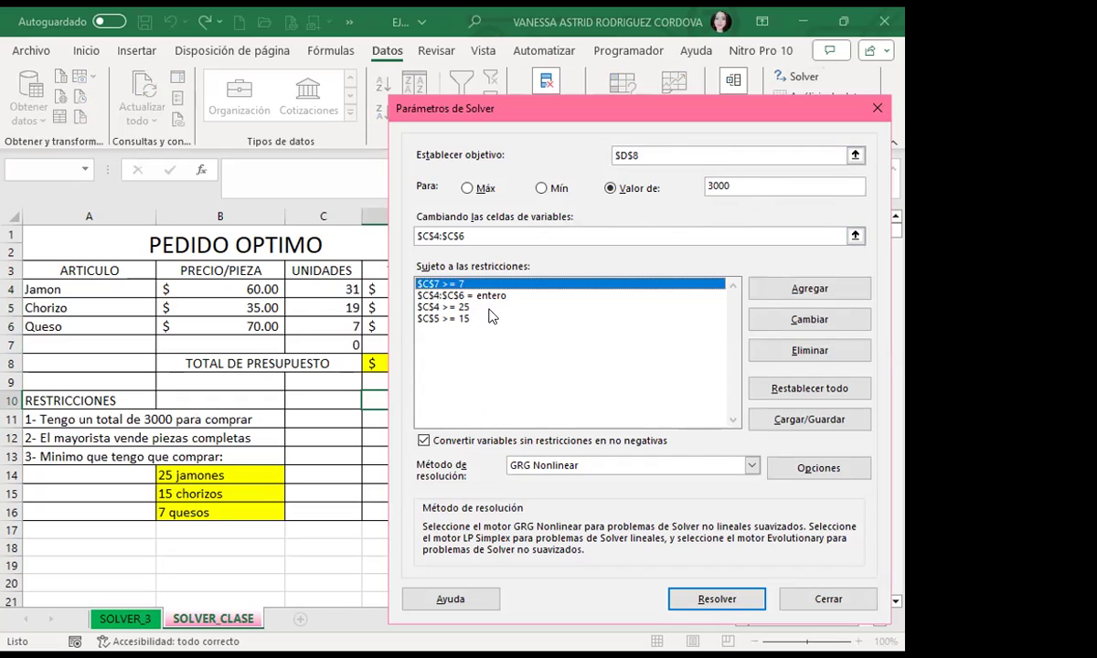
left_click(444, 296)
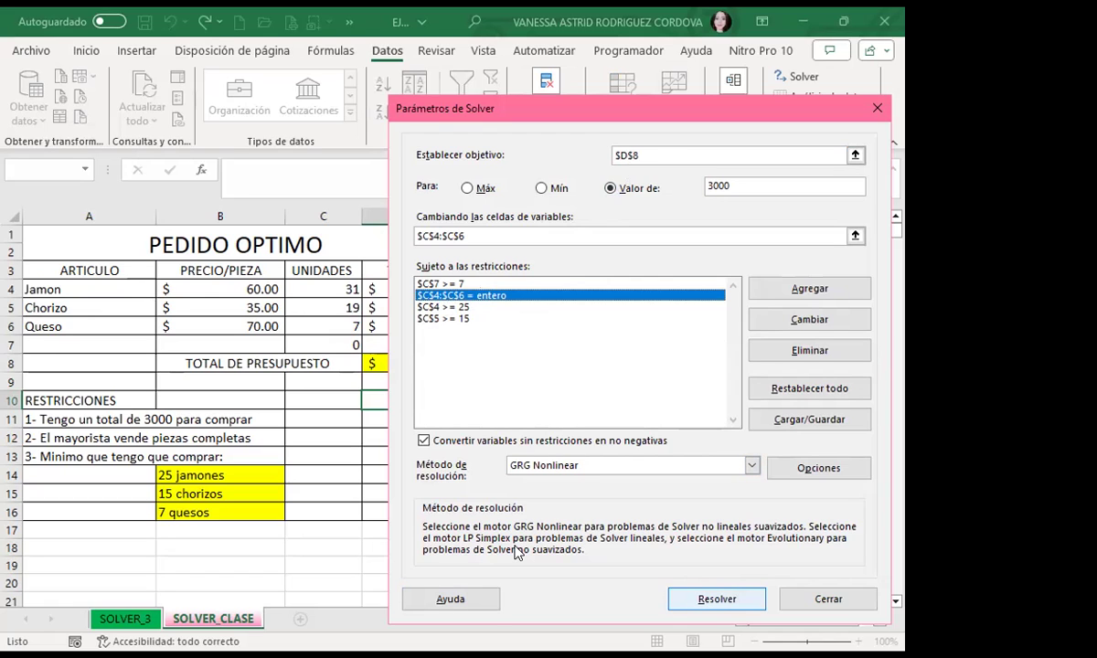
key("Return")
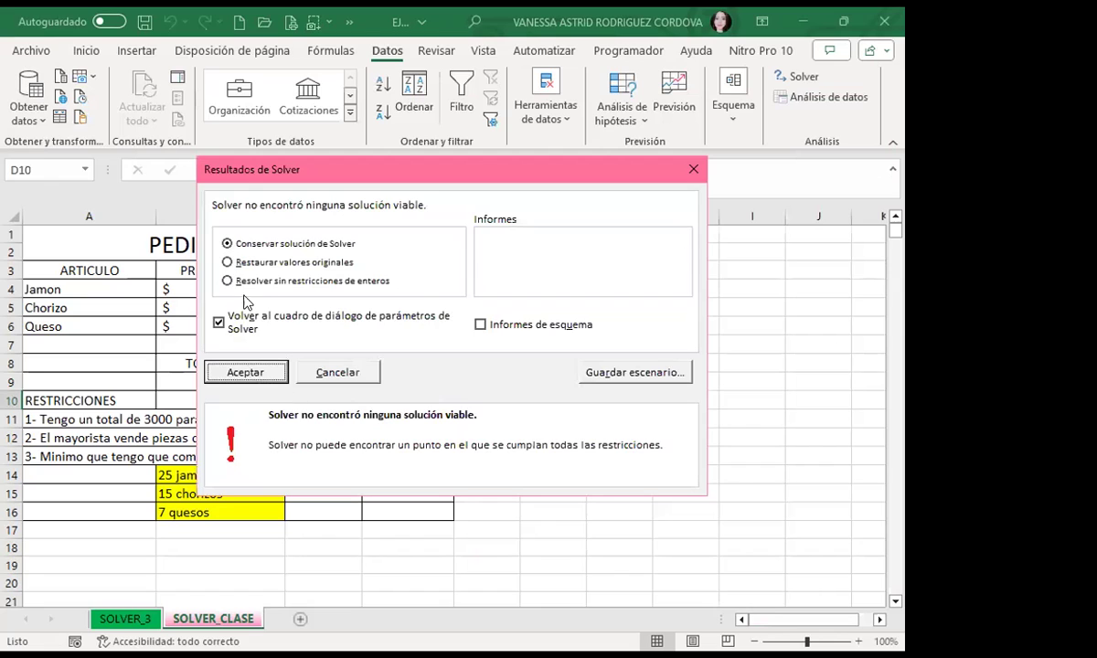
left_click(227, 263)
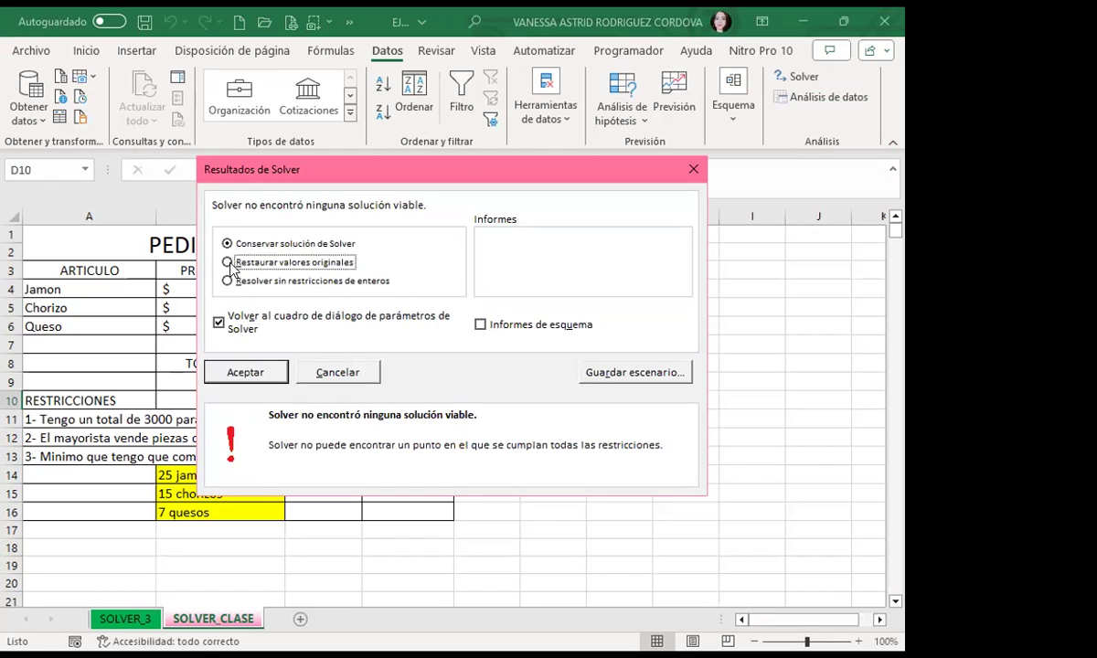
left_click(247, 374)
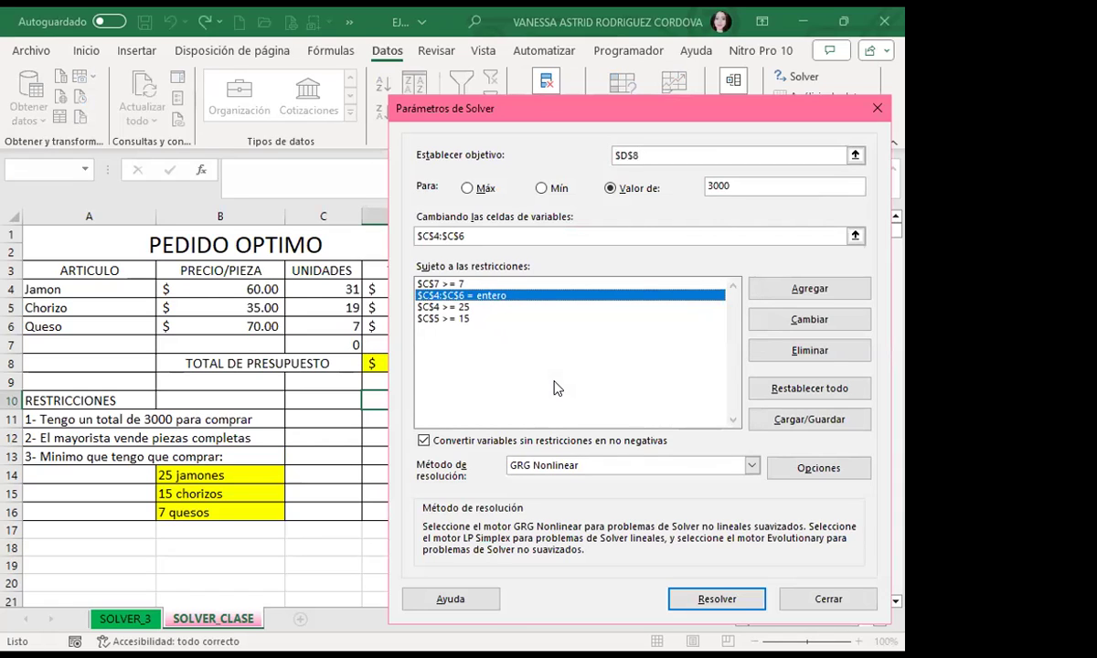
Step: Change the cell reference of the $C$7 >= 7 constraint to the cheese quantity, cell C6
left_click(423, 283)
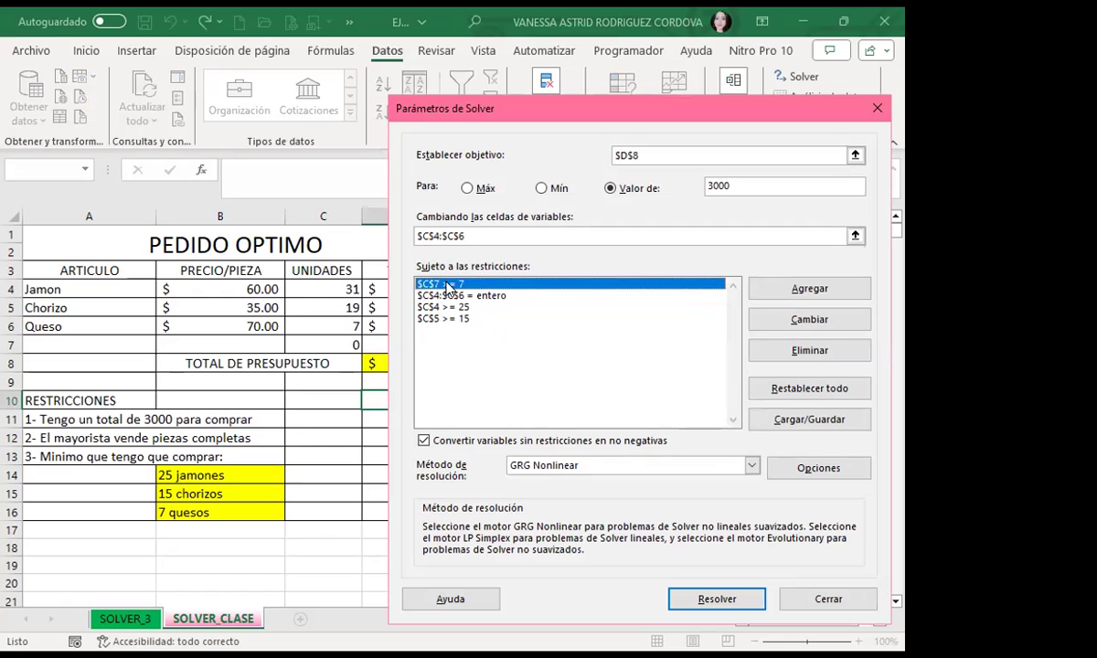
left_click(816, 320)
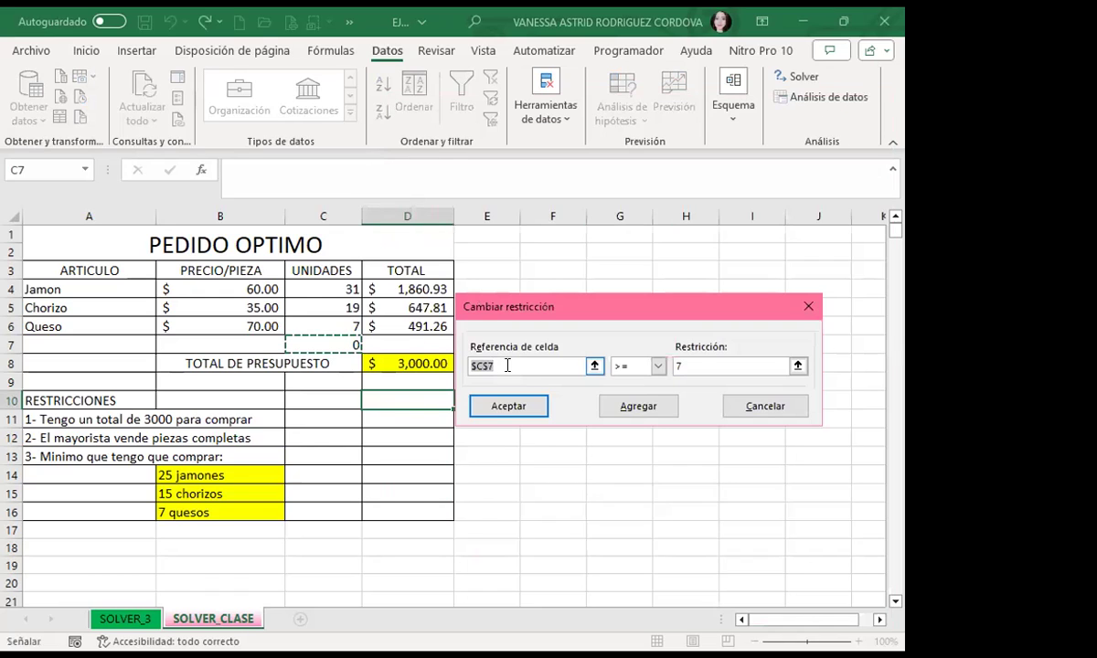
key("BackSpace")
left_click(325, 326)
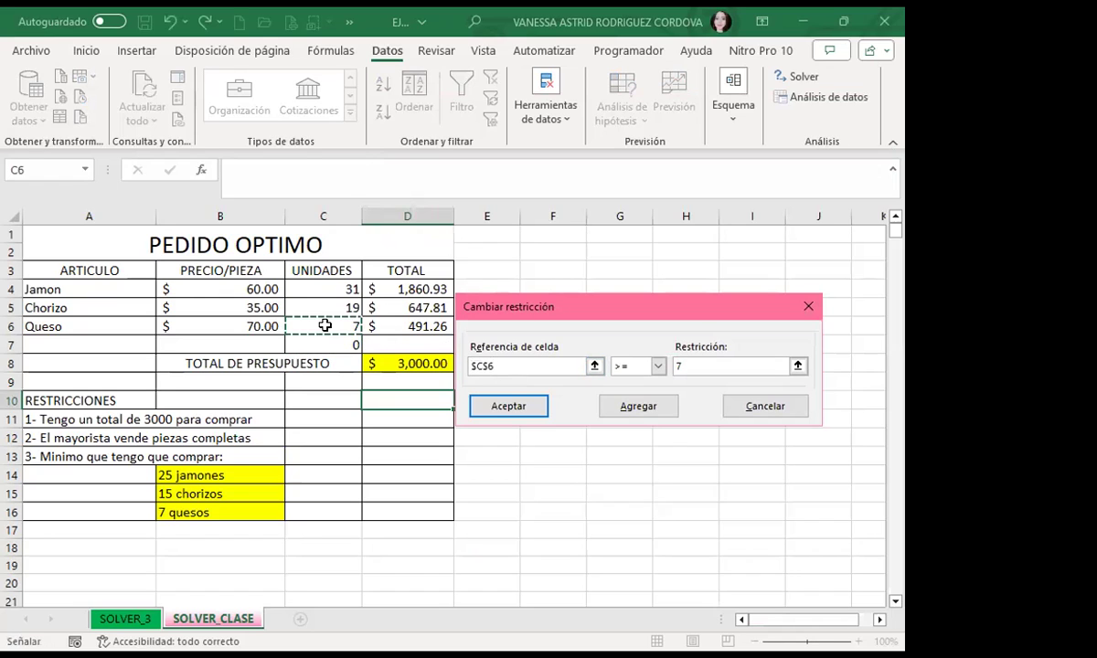
left_click(508, 407)
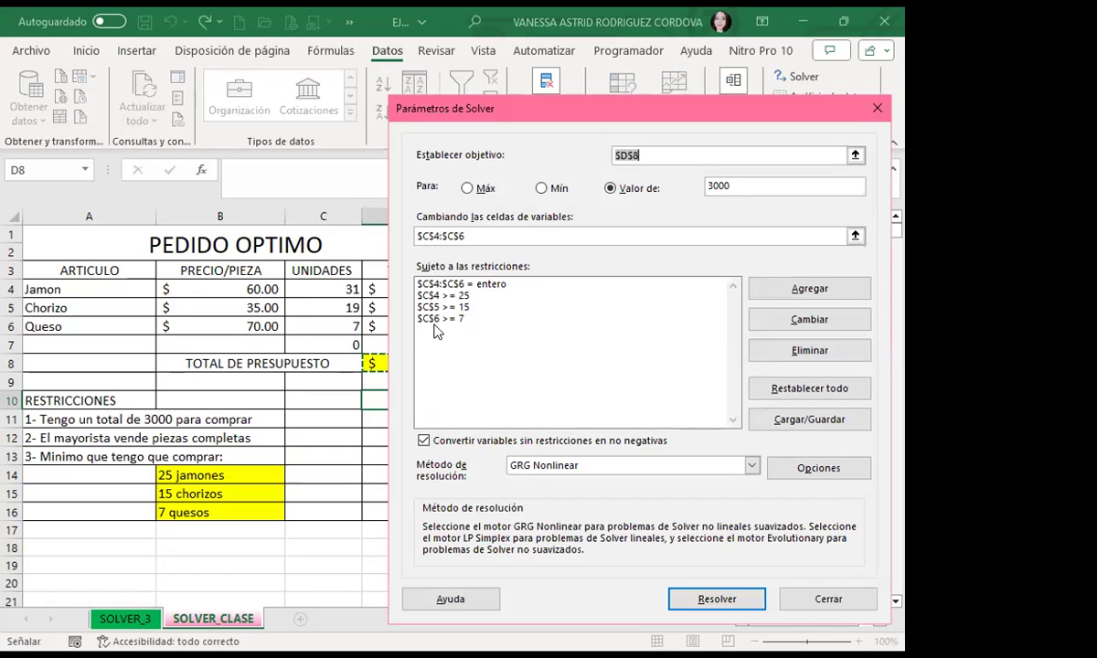
Step: Run Solver with the corrected cheese constraint, keep its solution and return to the Solver parameters
left_click(717, 600)
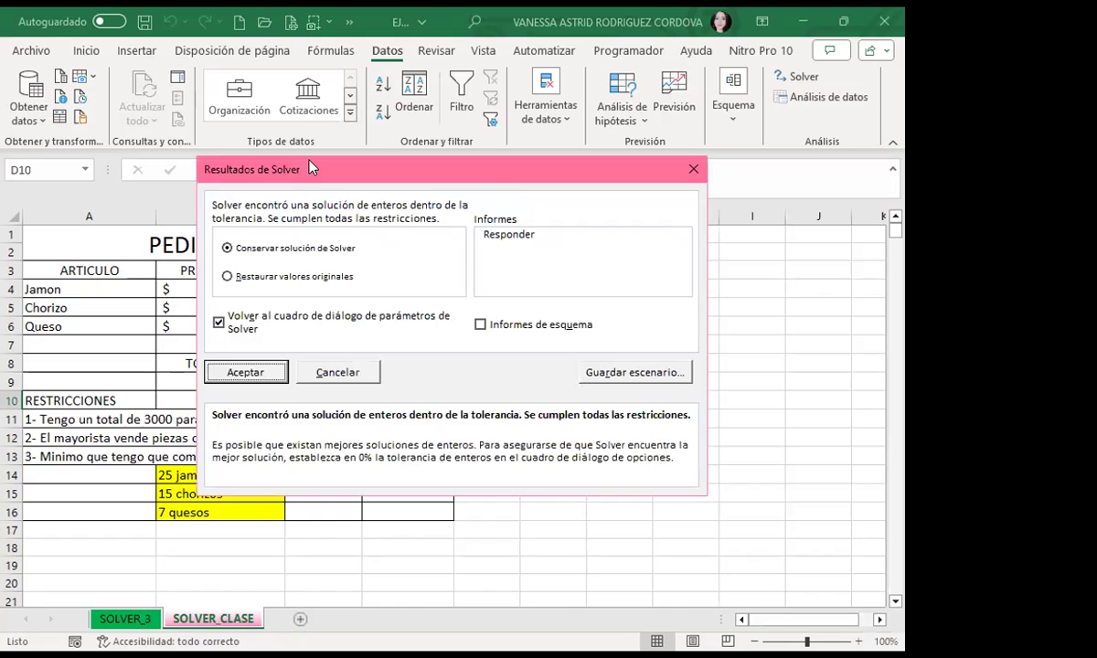
left_click_drag(309, 167, 551, 171)
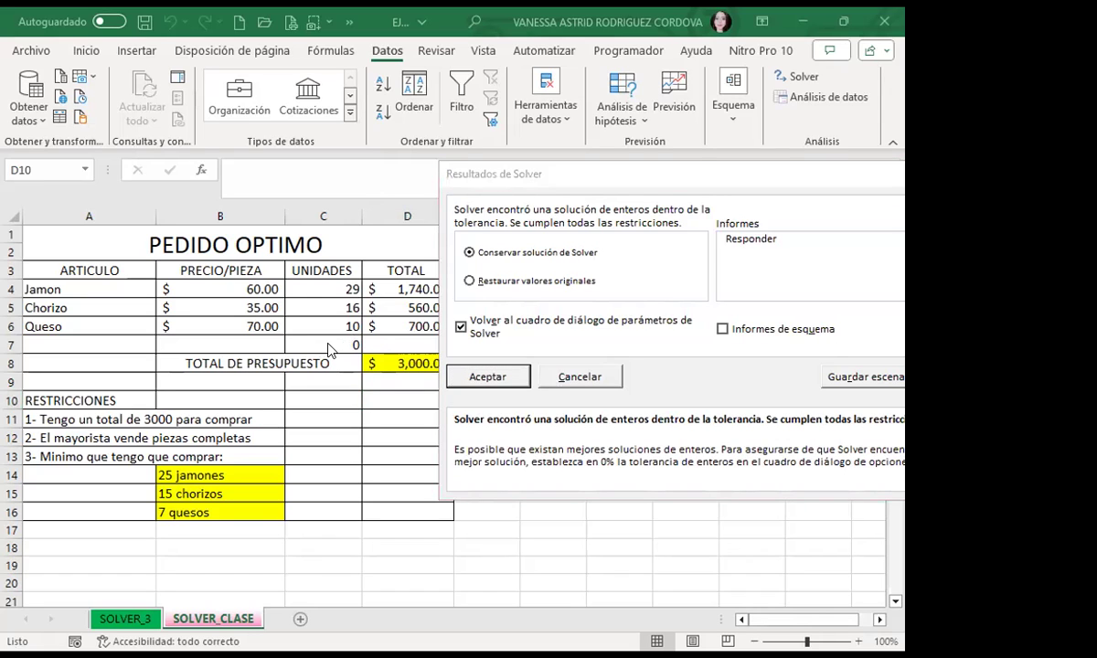
left_click(499, 380)
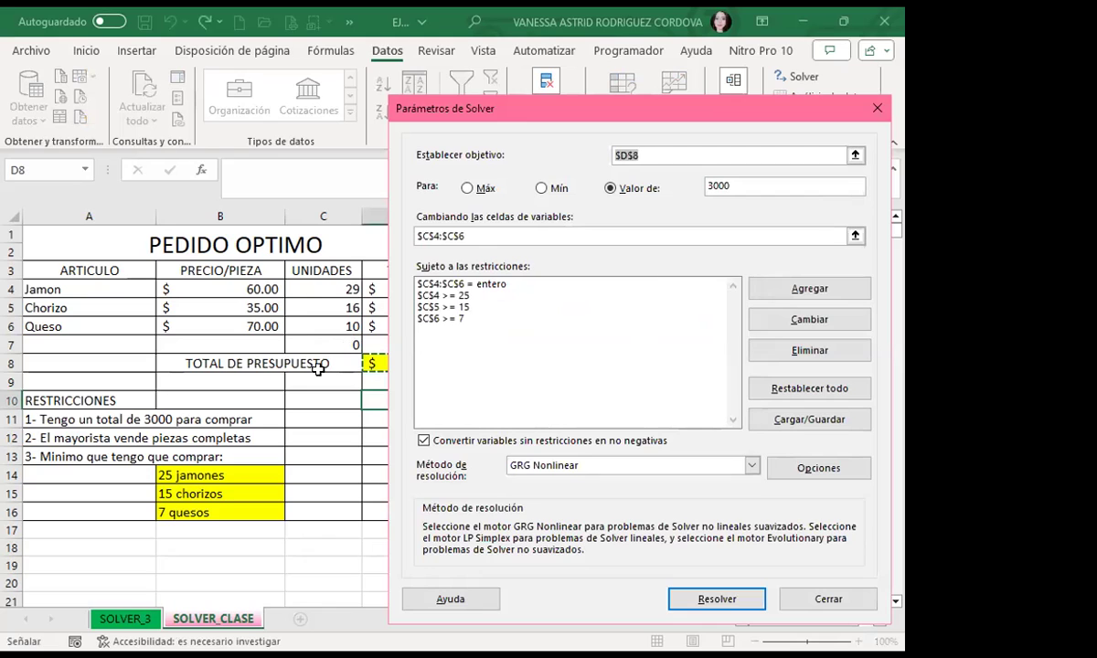
Step: Add a Solver constraint requiring the item quantities $C$4:$C$6 to be >= 0
left_click(811, 290)
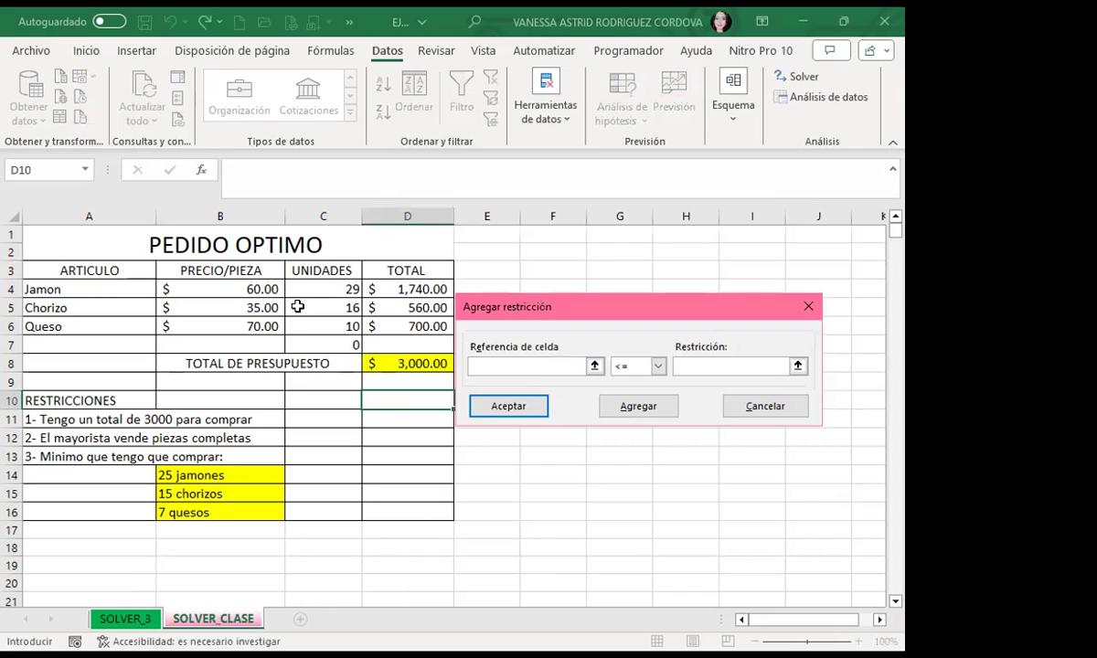
left_click(314, 288)
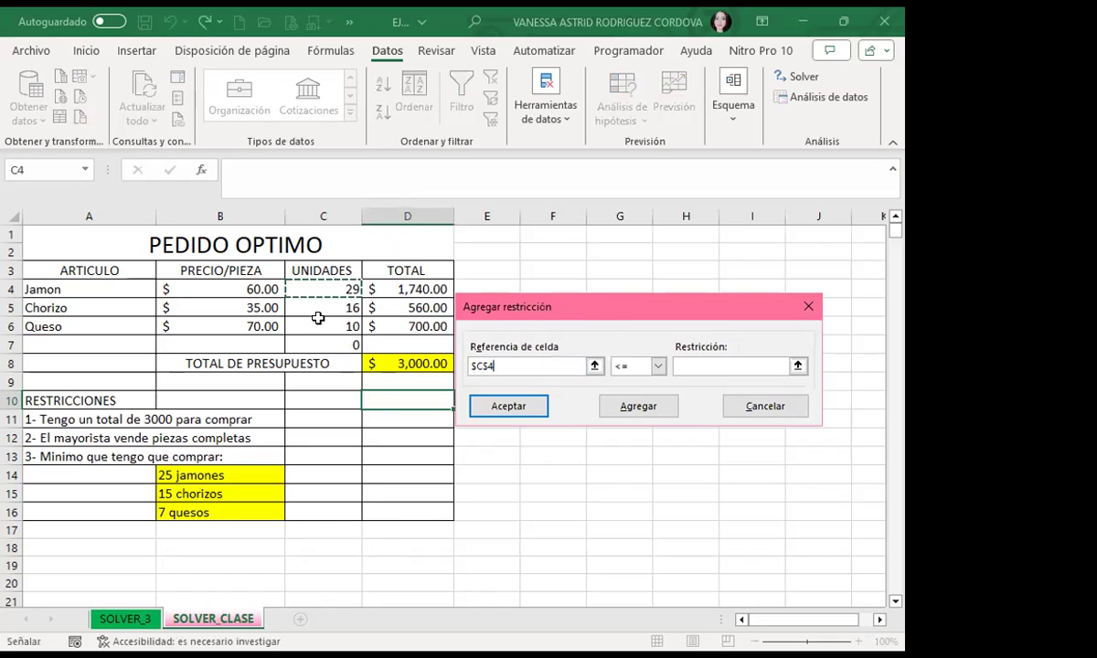
left_click_drag(318, 317, 320, 327)
left_click(657, 366)
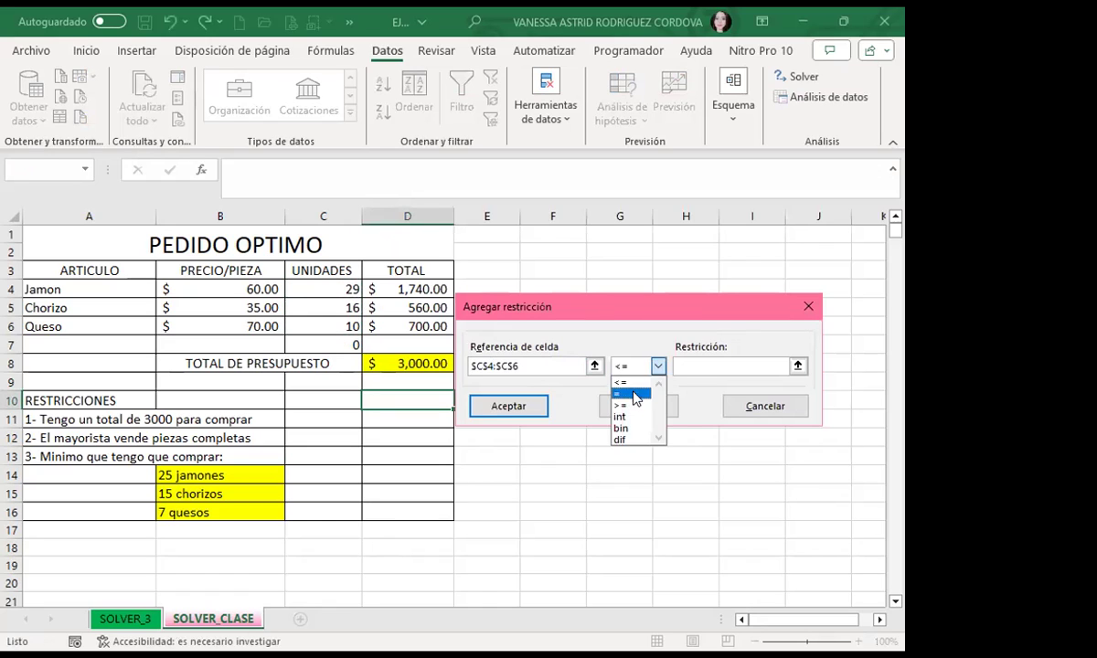
left_click(629, 405)
left_click(689, 365)
type("0")
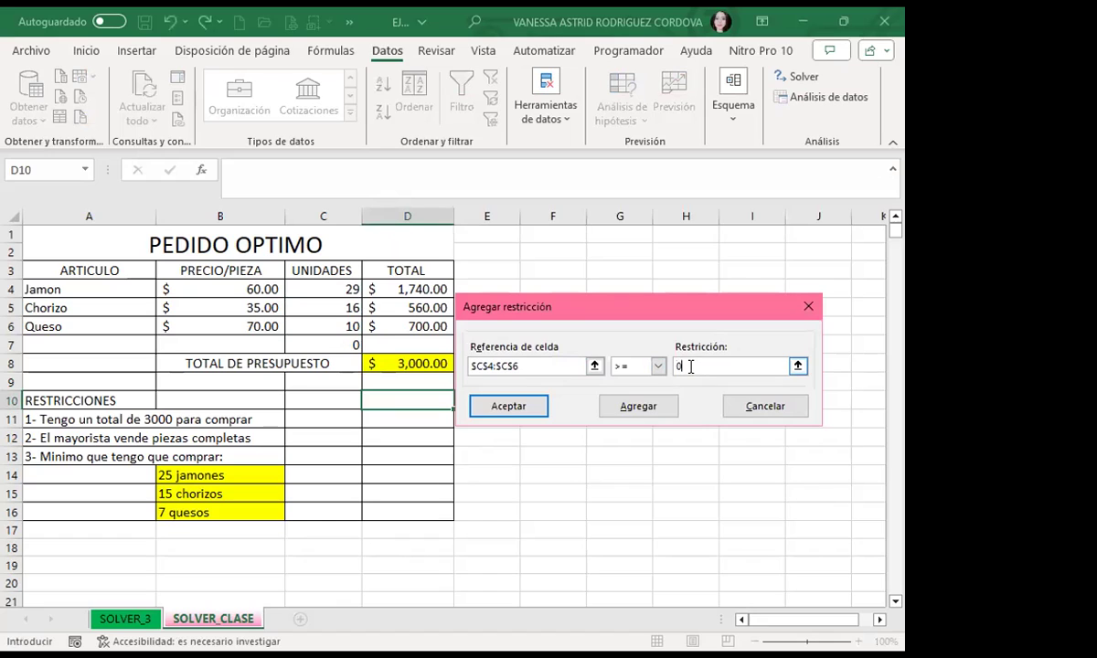
left_click(508, 407)
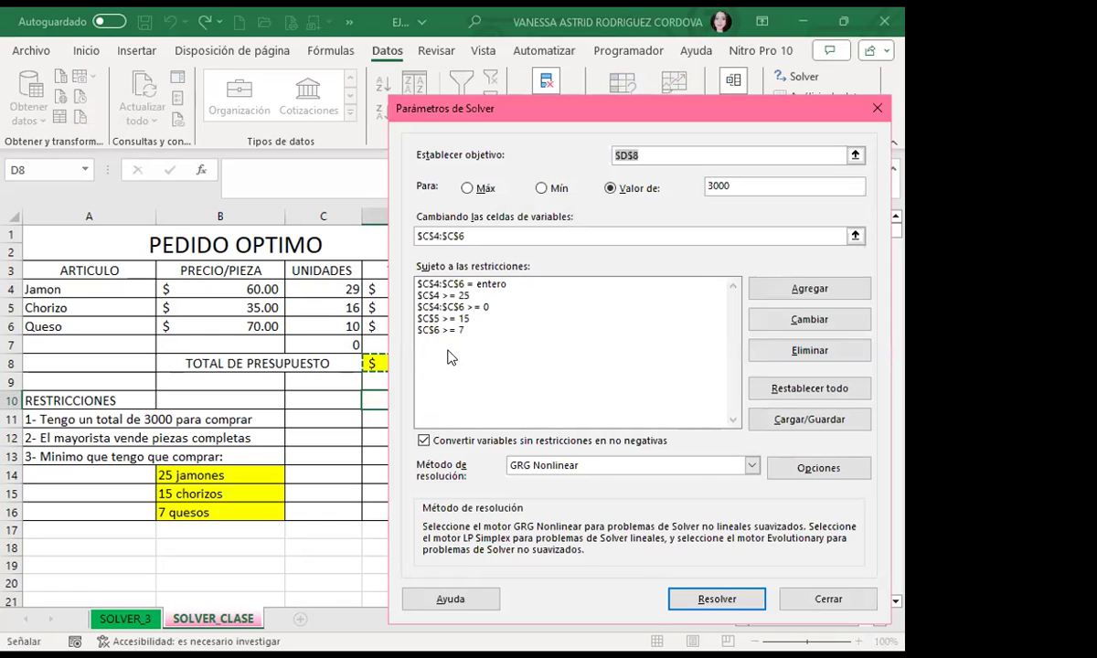
Step: Run Solver with the added non-negativity constraint, keep its solution and return to the Solver parameters
left_click(715, 598)
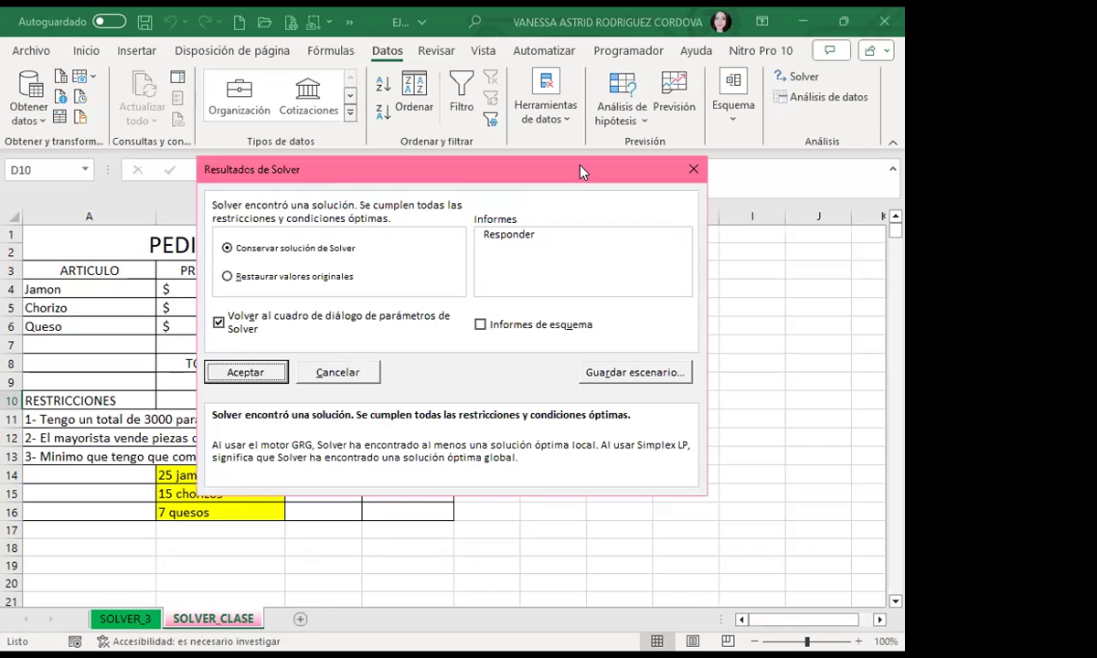
left_click_drag(582, 172, 838, 170)
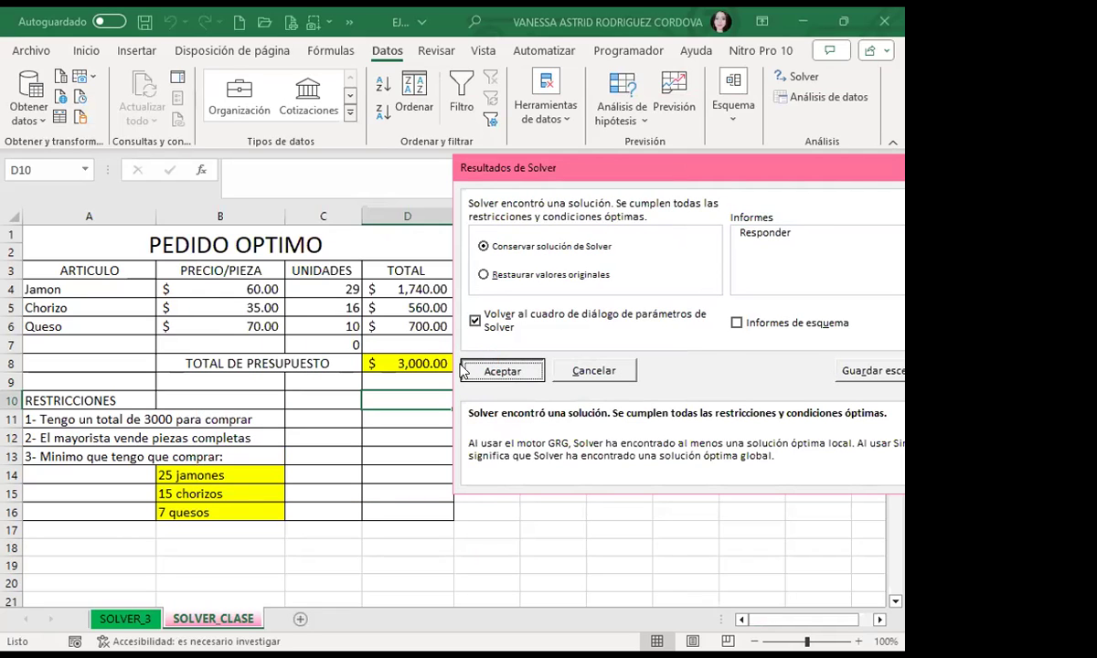
left_click(502, 371)
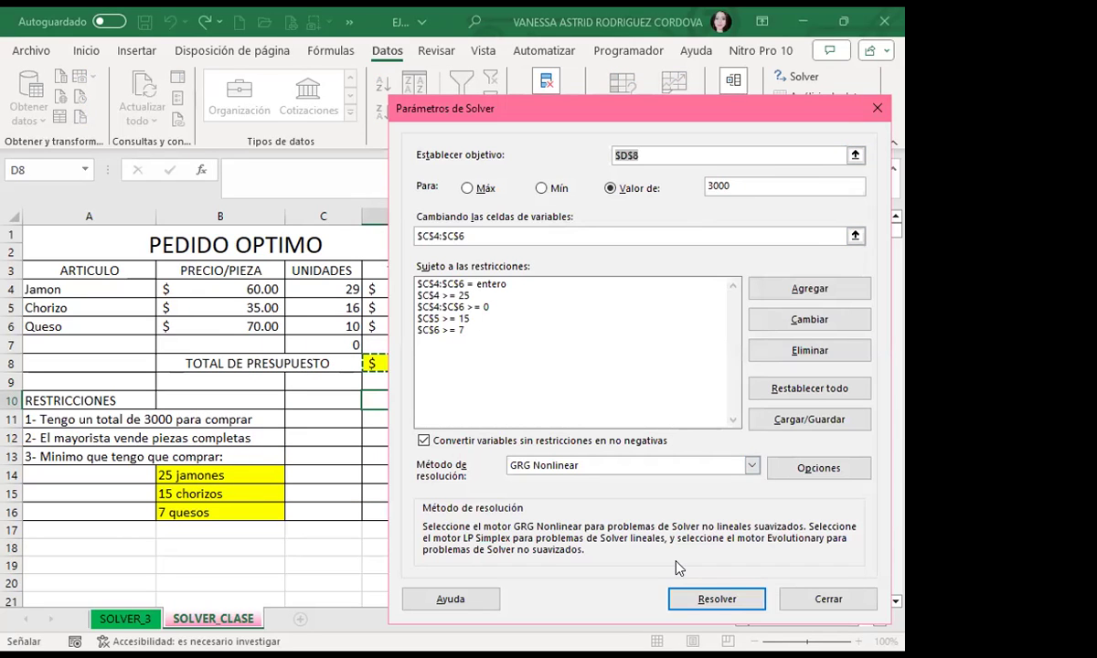
Step: Rerun Solver and keep its solution, turning off the option to return to the Solver parameters
key("Return")
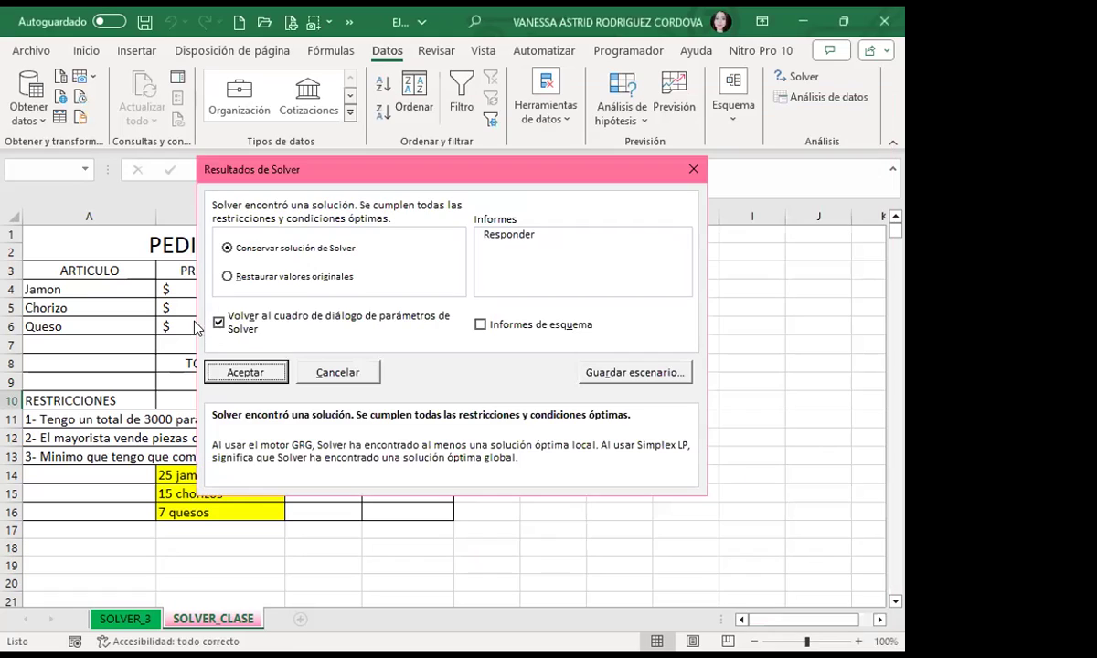
left_click(217, 322)
left_click(243, 374)
left_click(528, 291)
left_click(498, 359)
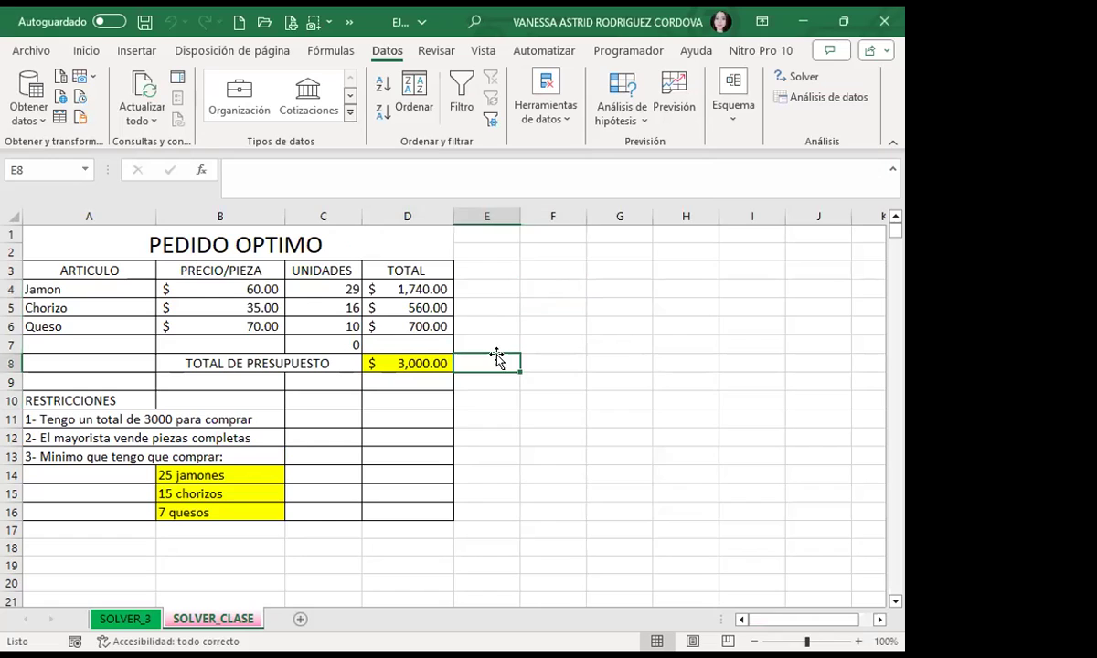
Step: Clear the stray 0 from cell C7 below the item quantities
left_click(335, 343)
key("Delete")
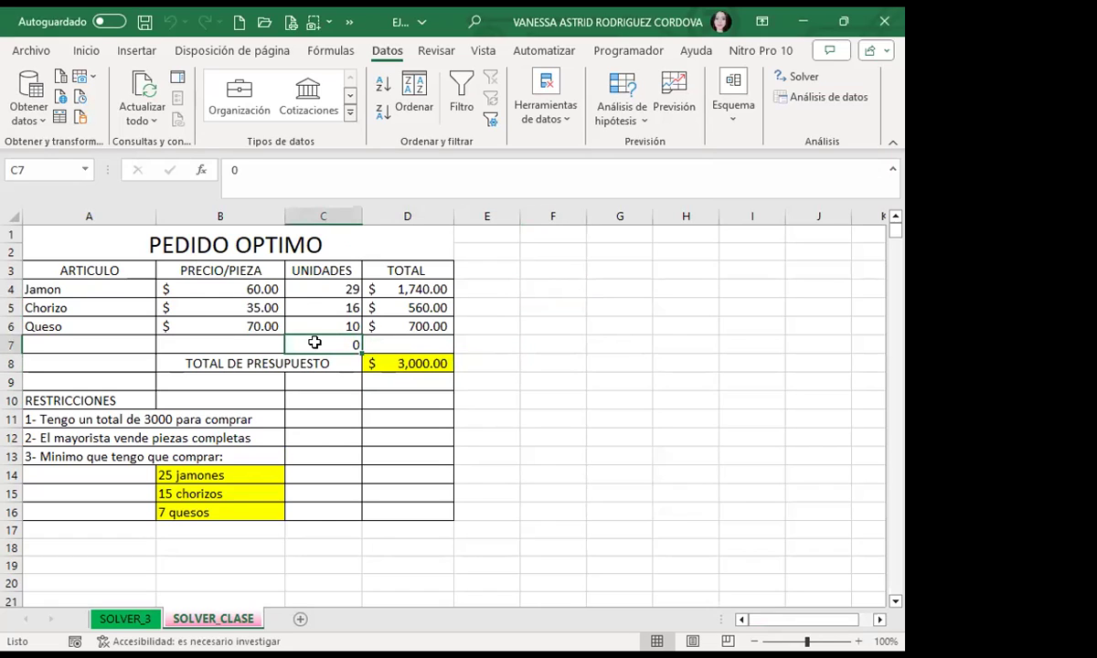
left_click(313, 322)
Step: Run Solver again with cell C7 empty and keep its solution
left_click(796, 77)
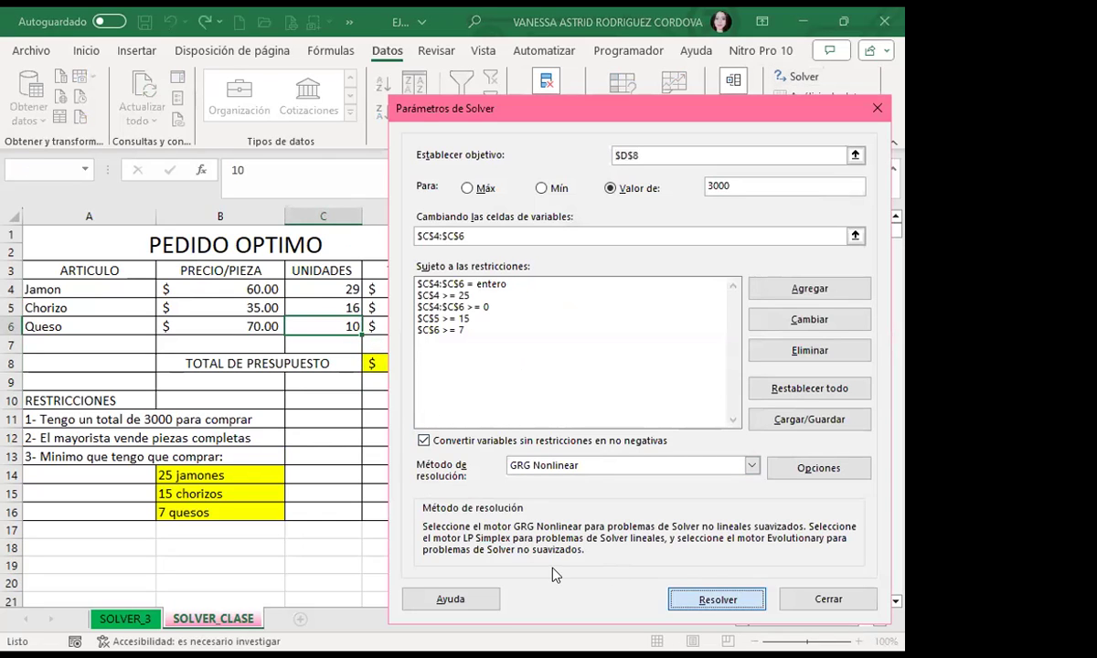
key("Return")
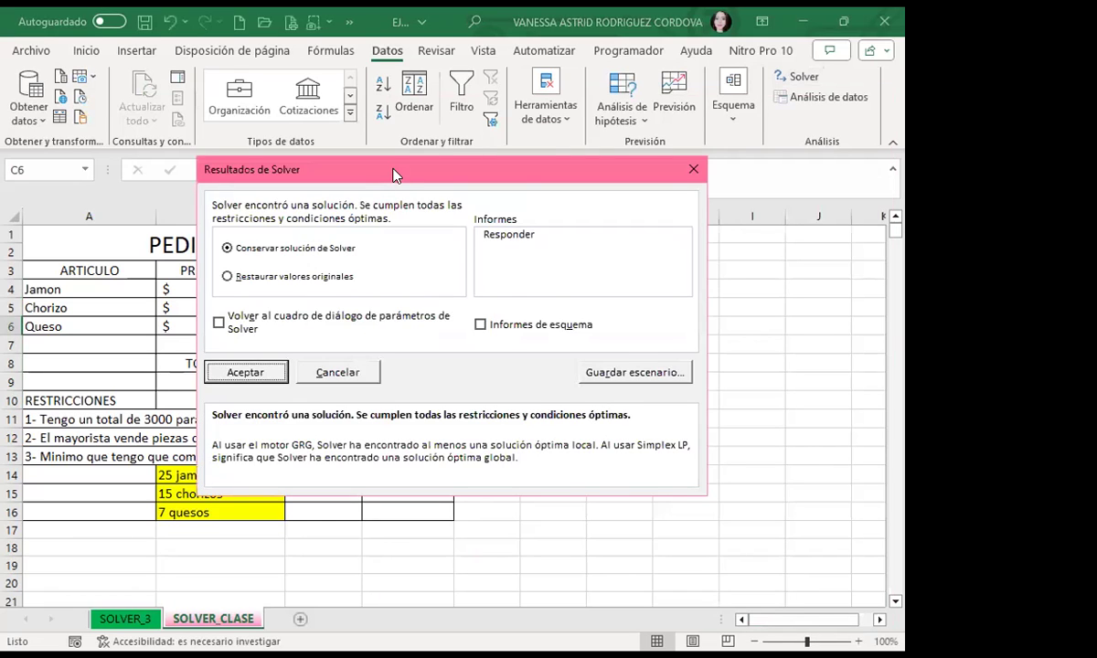
left_click_drag(396, 176, 656, 167)
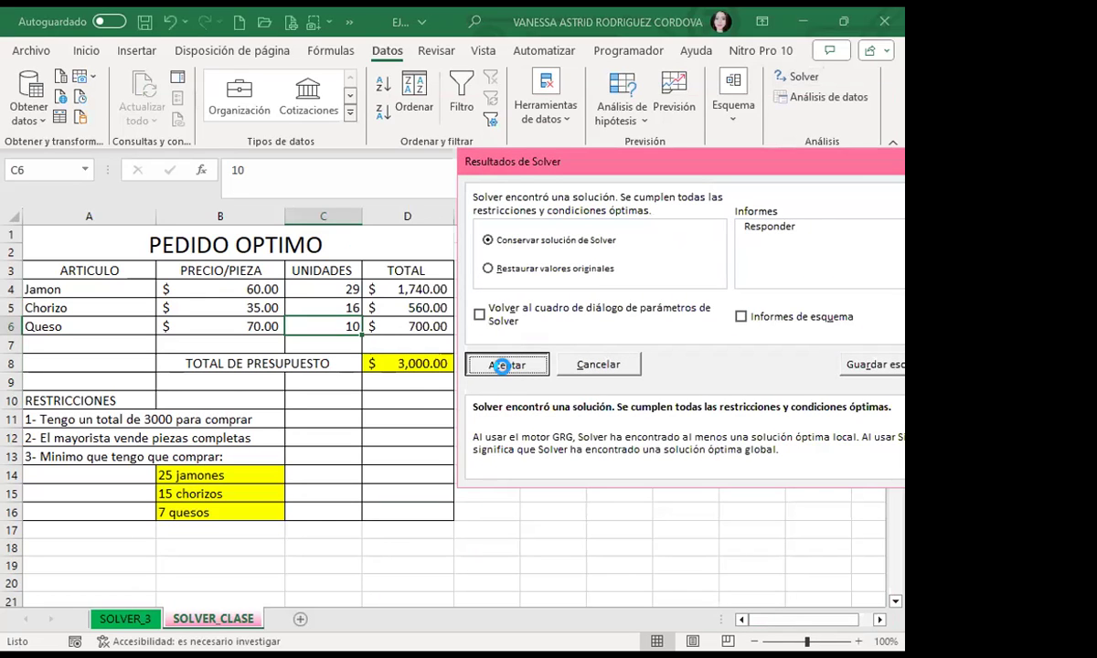
left_click(466, 357)
left_click(493, 310)
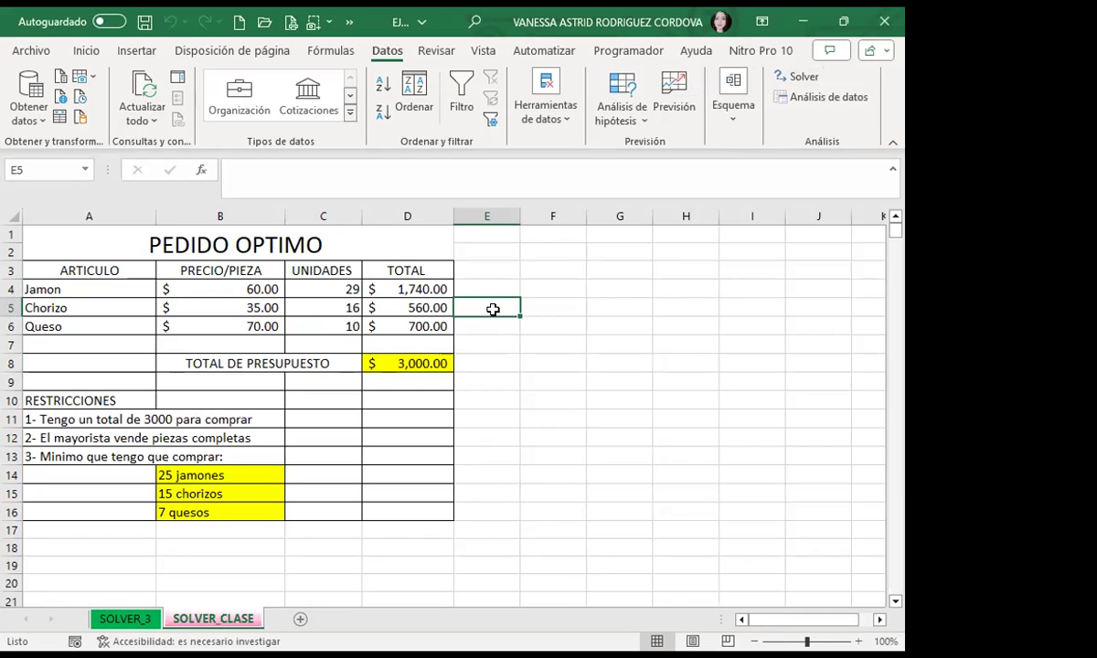
left_click(486, 362)
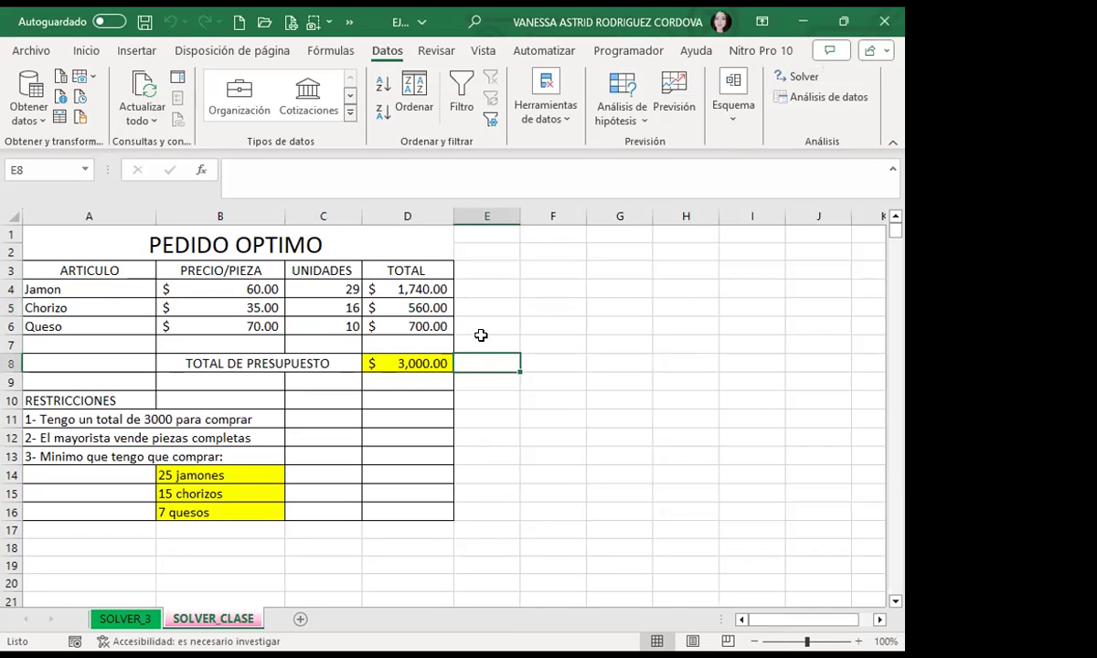
Step: Open the Solver parameters to review the constraints on the item quantities, and close them without solving
left_click(323, 344)
left_click(302, 322)
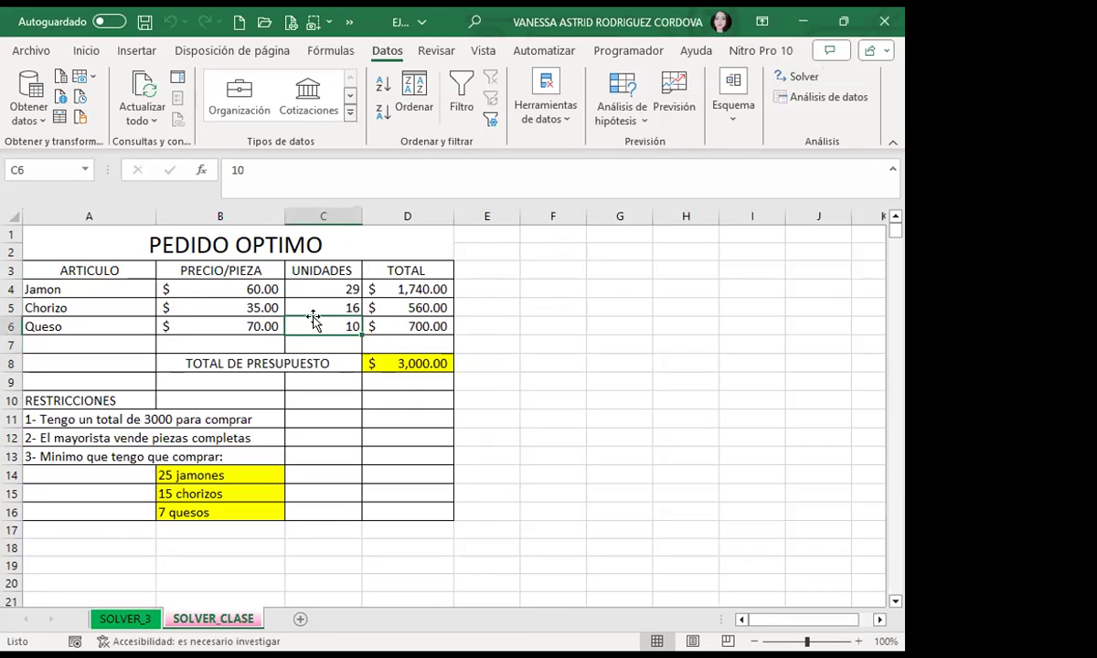
left_click(797, 77)
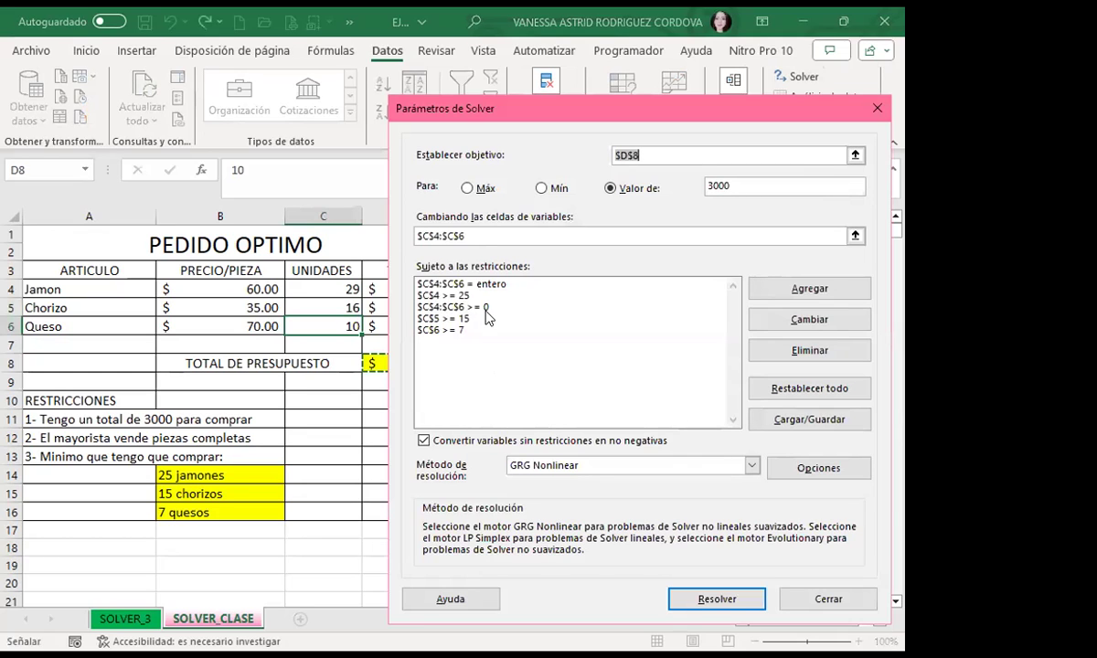
left_click(877, 112)
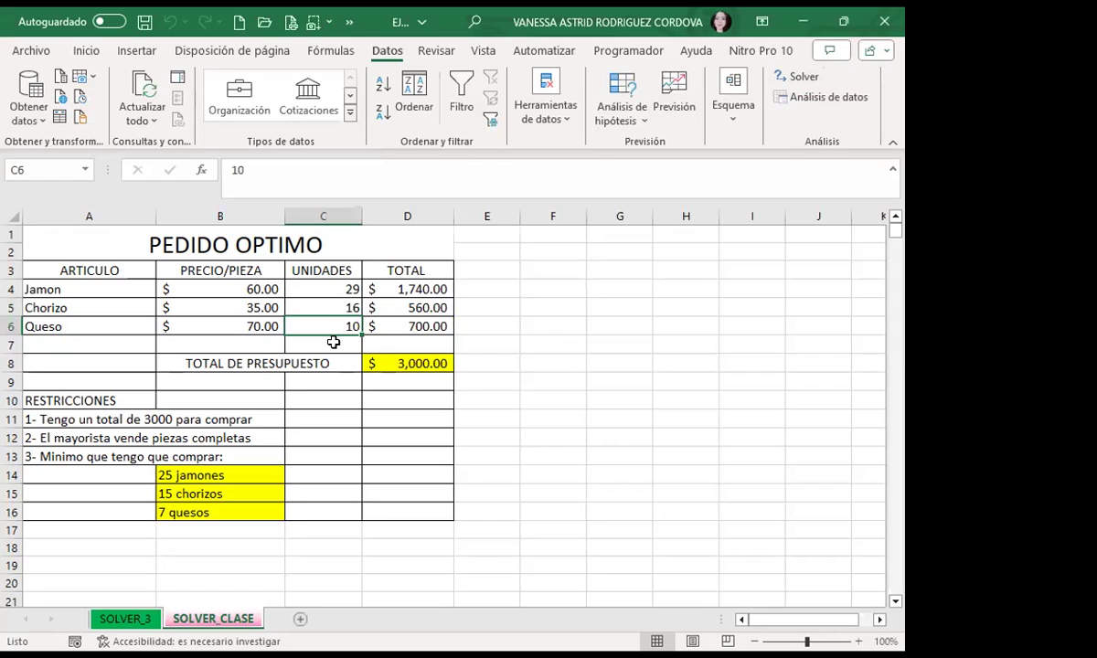
Step: Rerun Solver with the same parameters, enable outline reports in the results and keep the solution
left_click(339, 337)
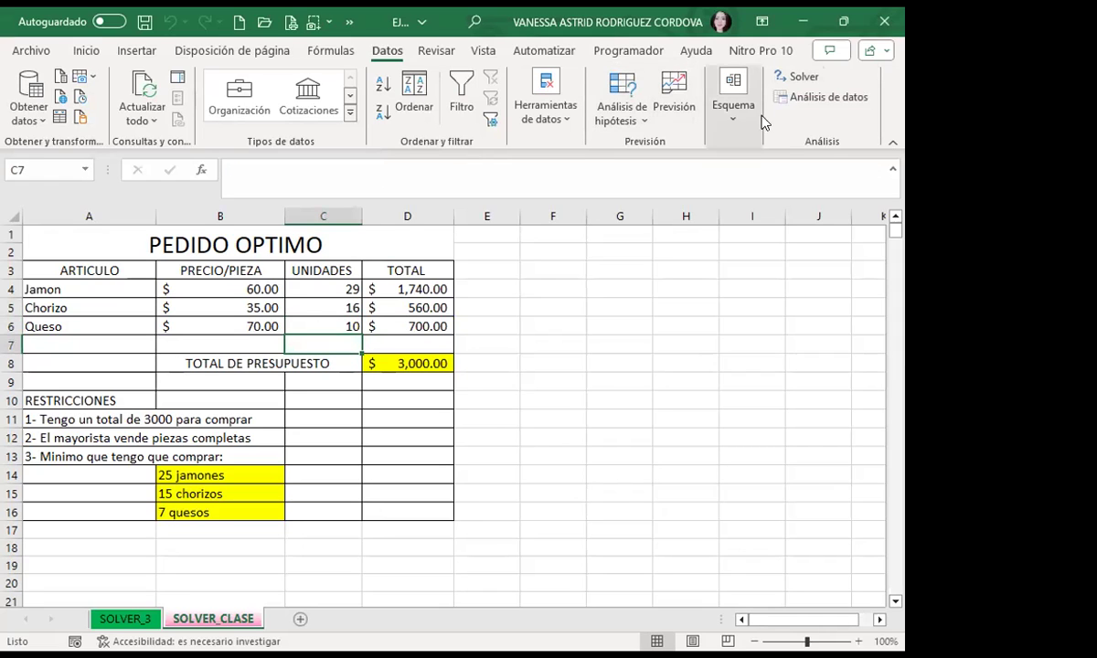
left_click(792, 77)
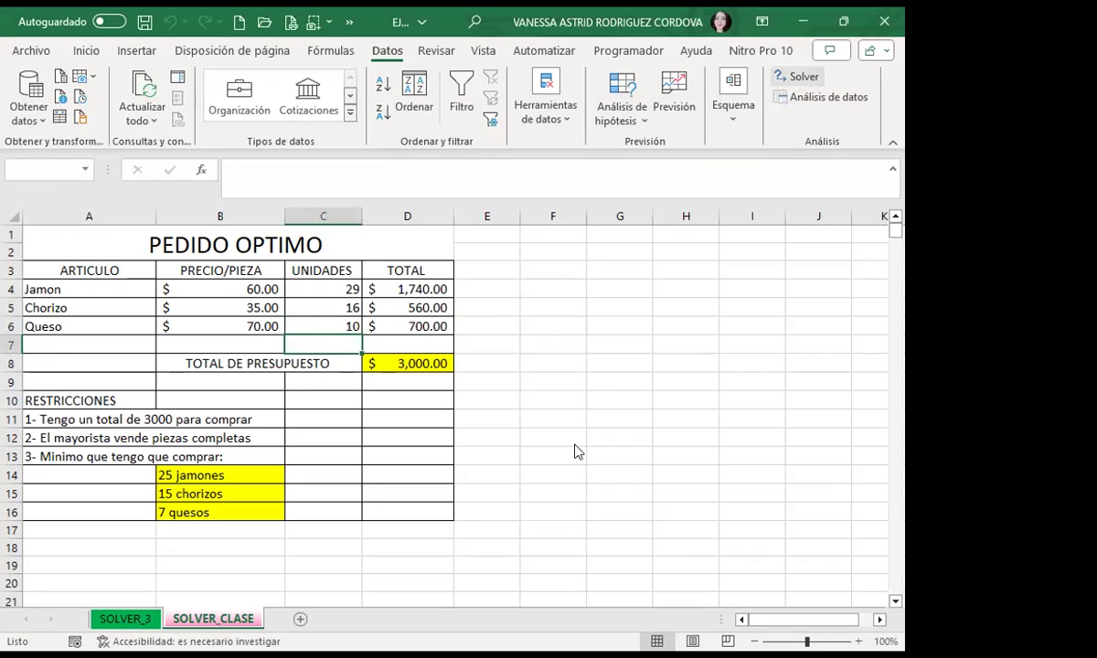
key("Return")
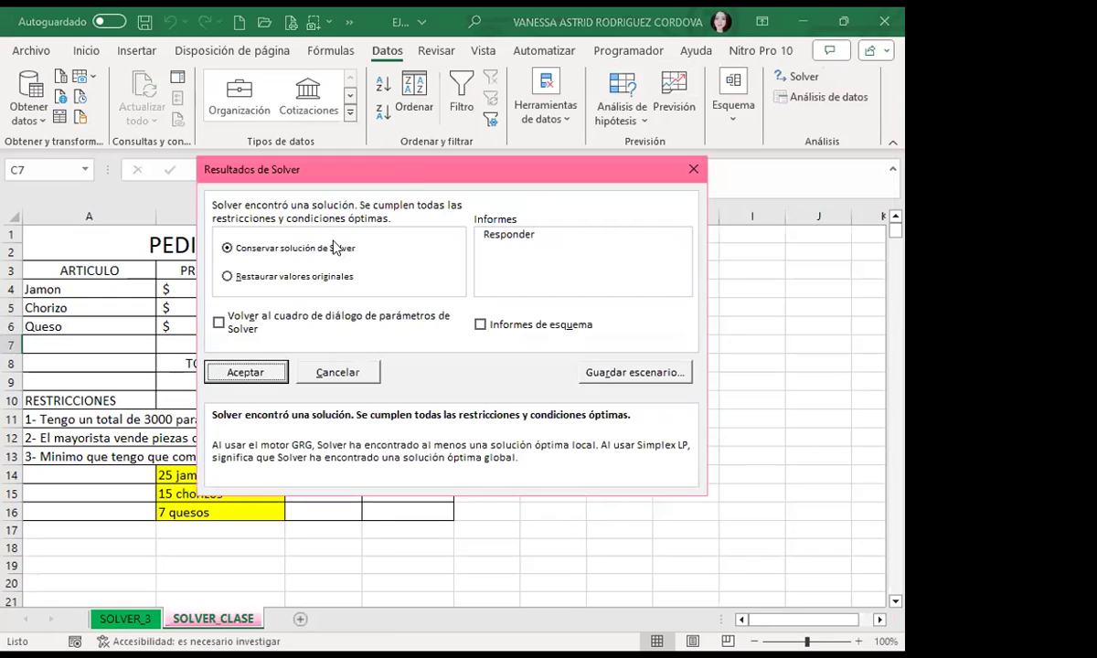
left_click_drag(423, 177, 602, 173)
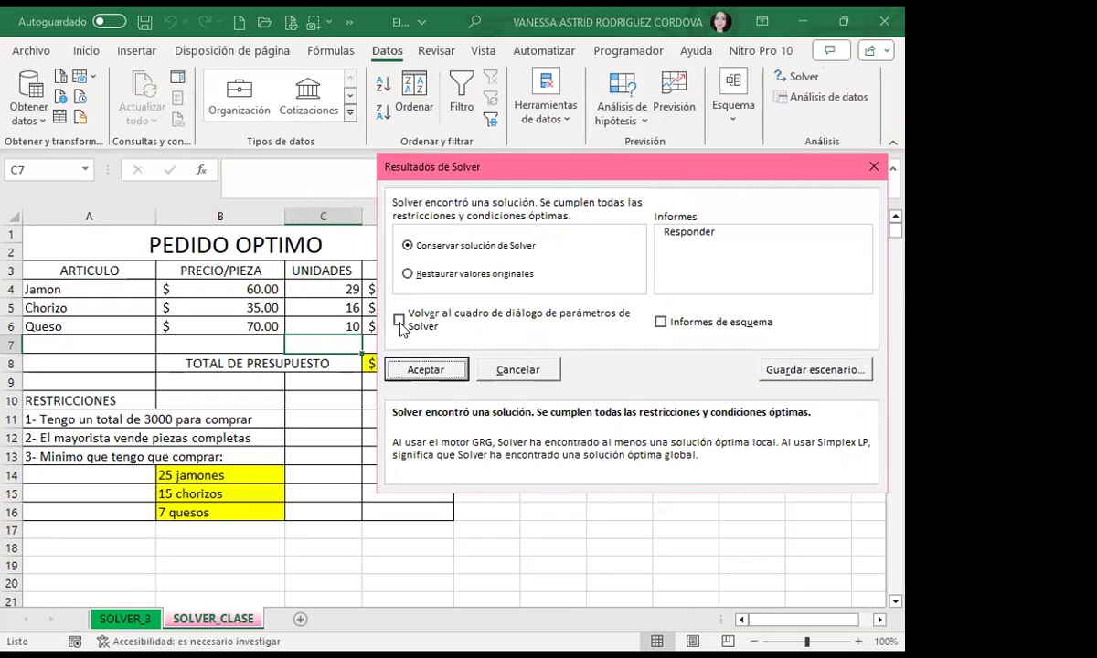
left_click(707, 237)
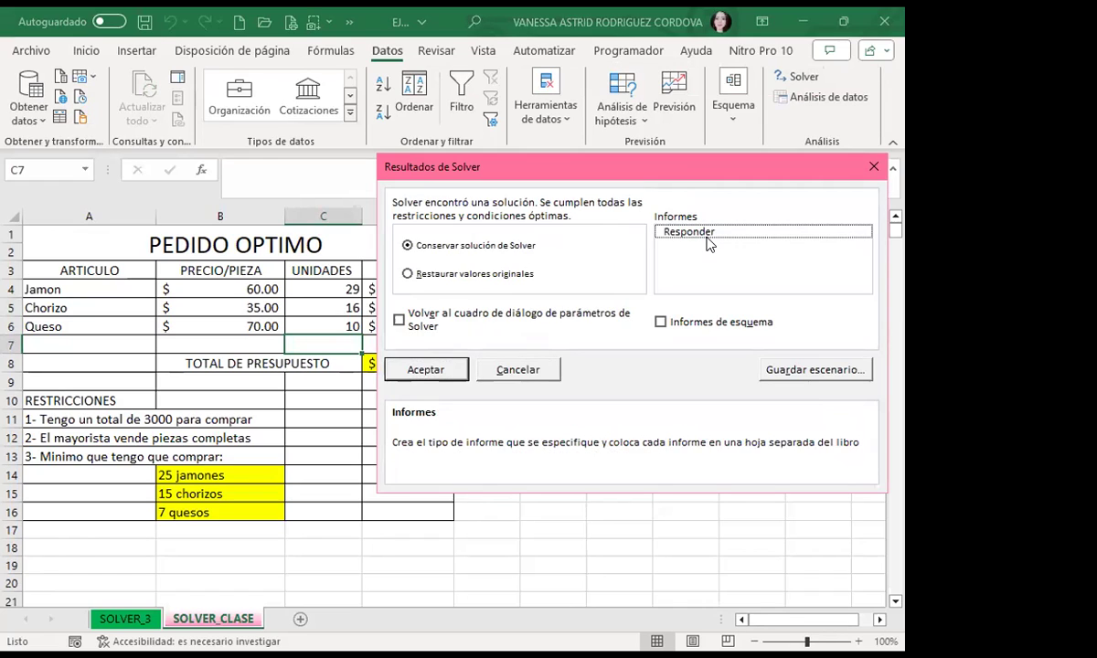
left_click(660, 322)
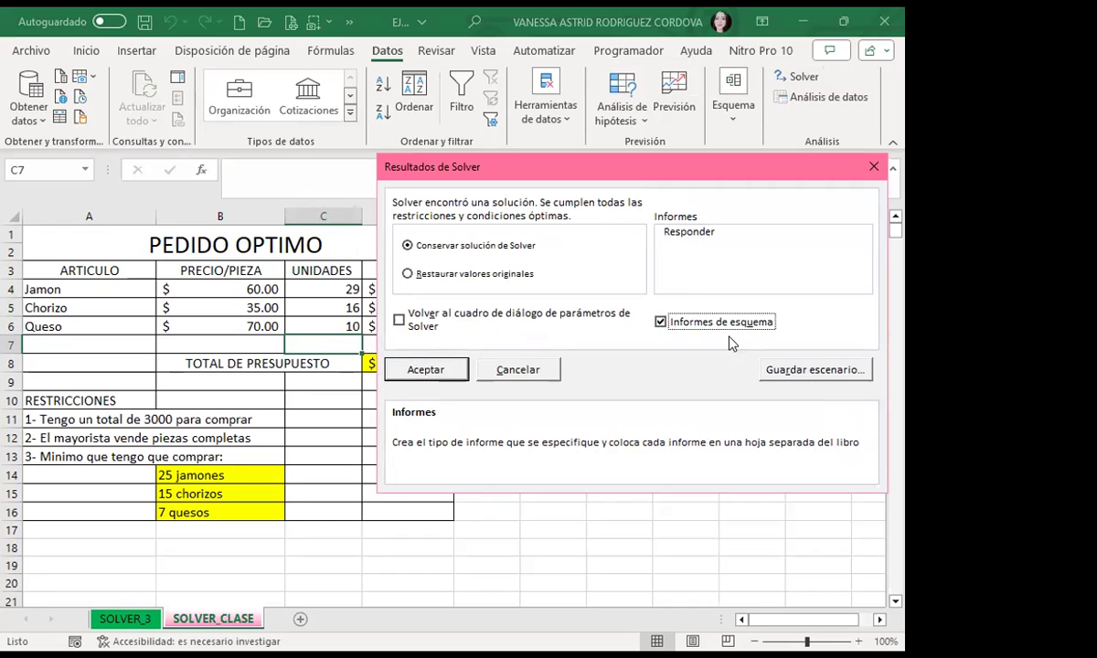
left_click(437, 371)
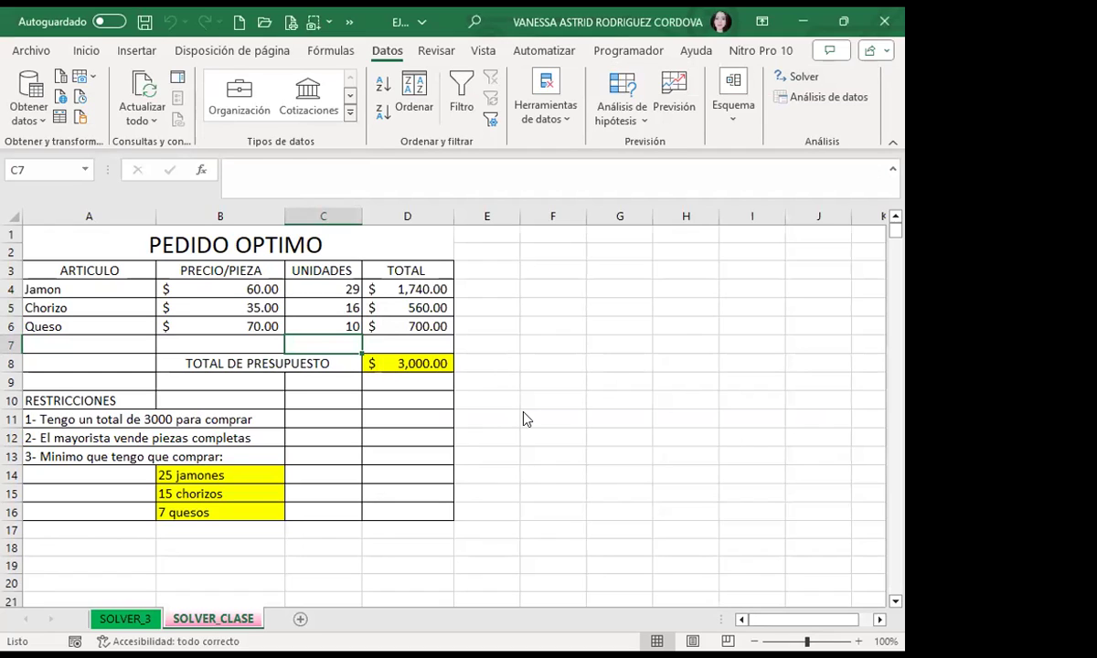
Step: Rerun Solver on the budget total in D8, keep its solution and generate the Responder report with outline reports enabled
left_click(391, 363)
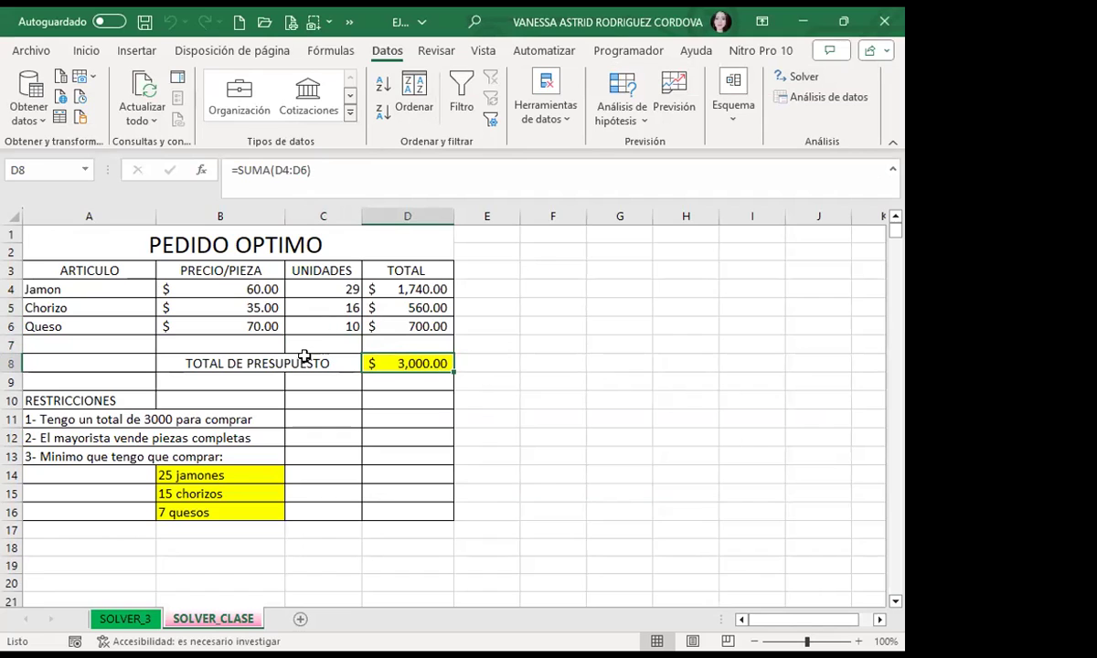
left_click(814, 81)
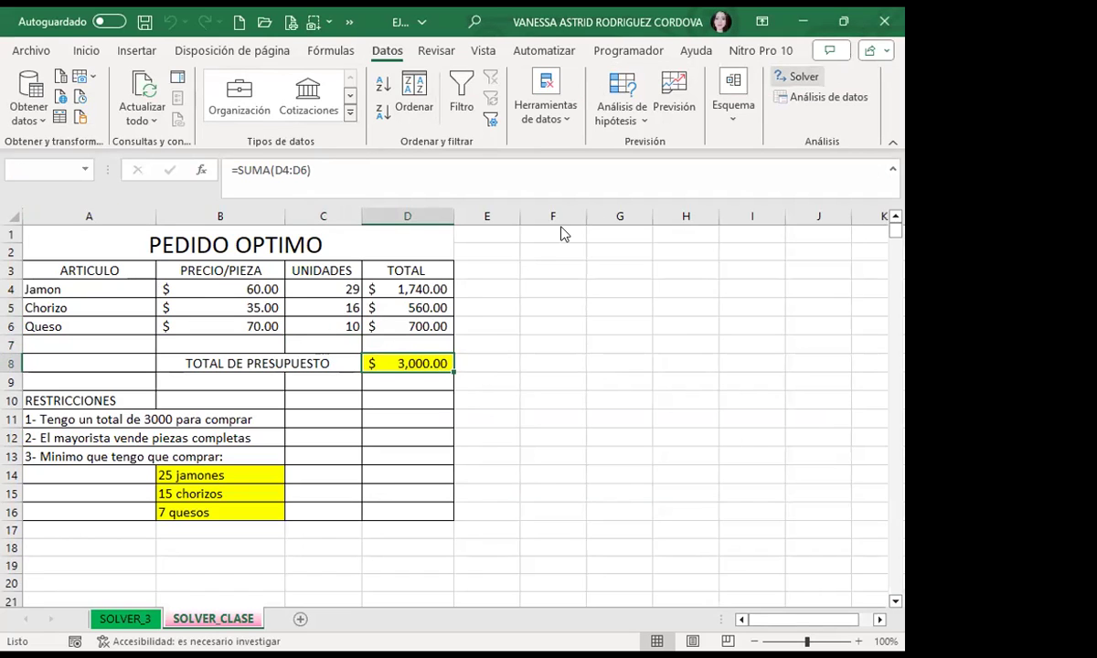
left_click(710, 597)
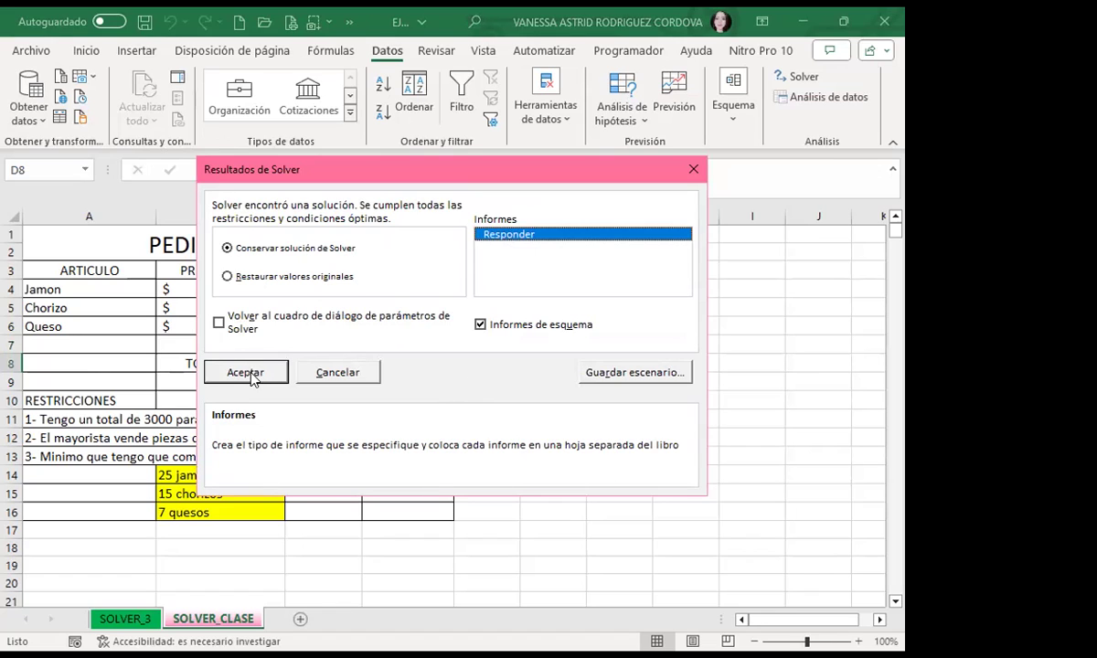
left_click(499, 236)
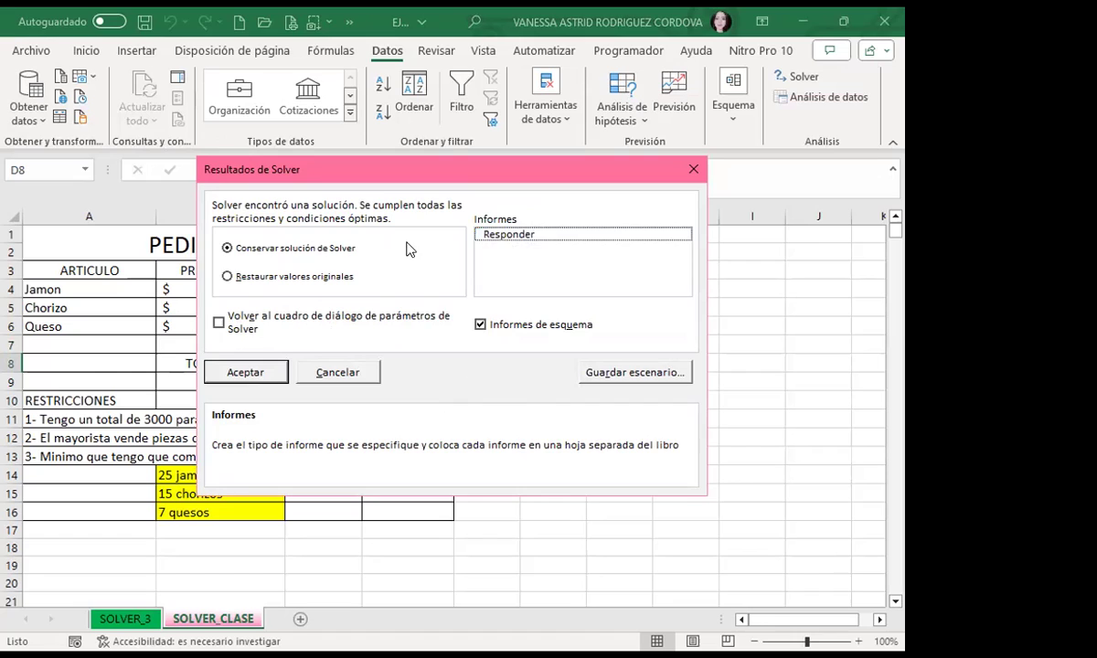
left_click(500, 236)
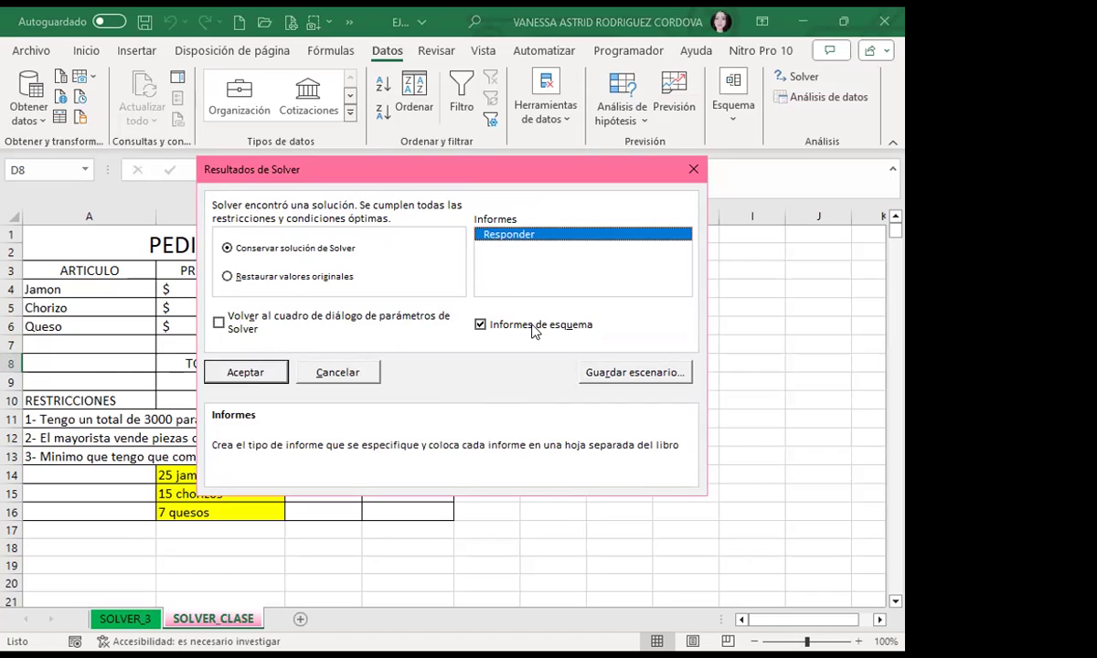
left_click(245, 372)
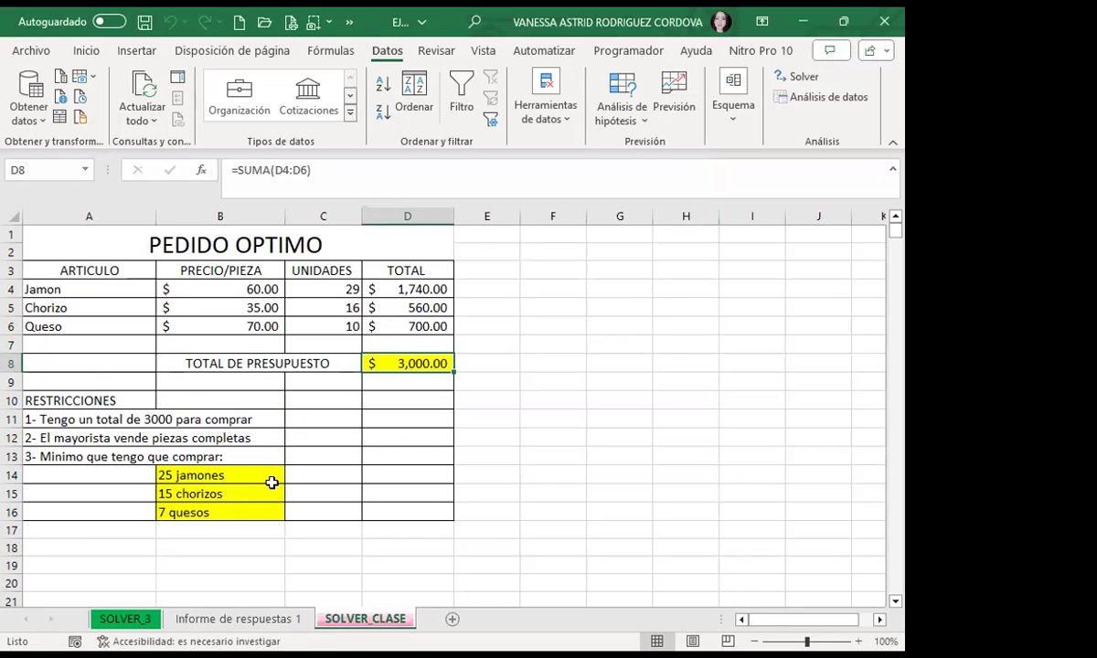
Step: Open the Informe de respuestas 1 sheet and expand all of its outline groups to the second level
left_click(239, 622)
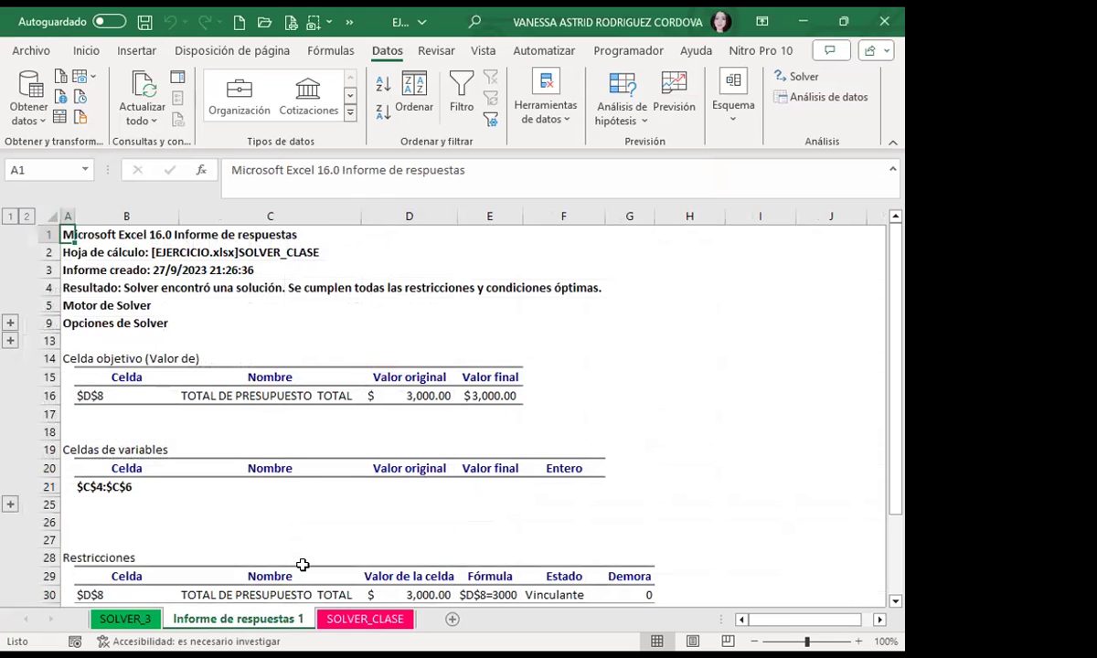
scroll(374, 446, "down", 5)
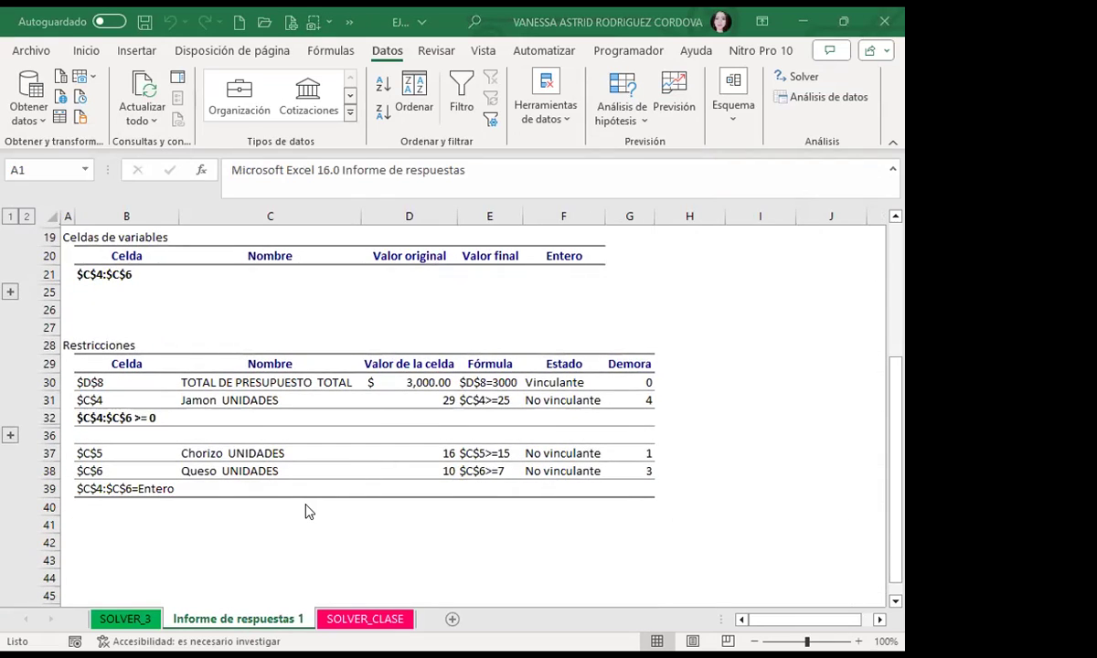
scroll(306, 510, "up", 5)
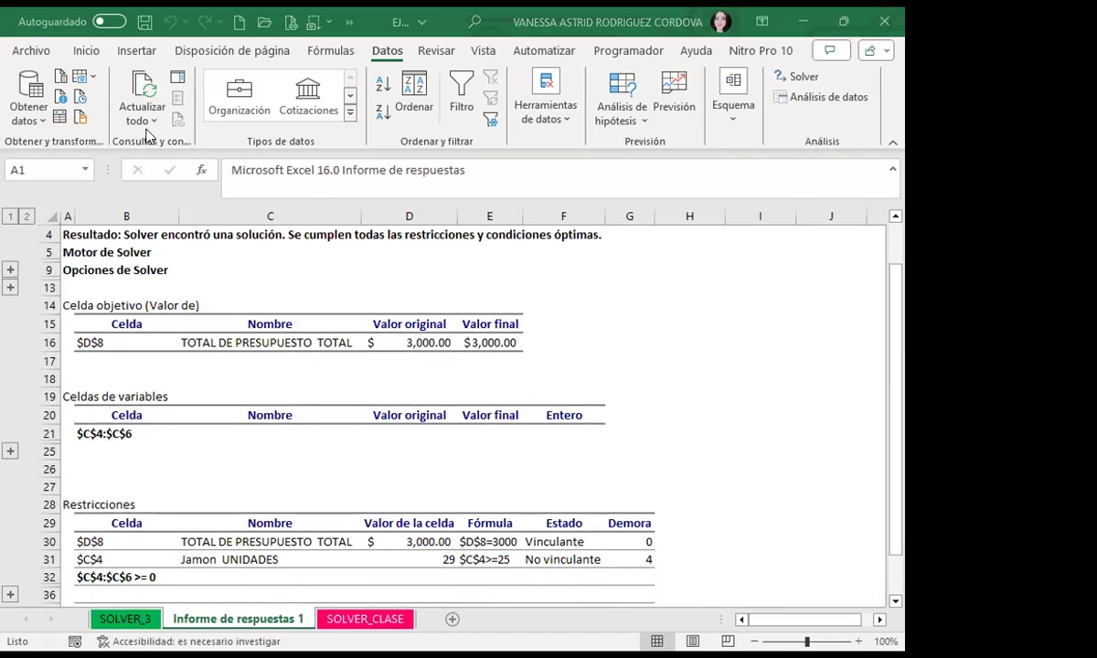
left_click(27, 216)
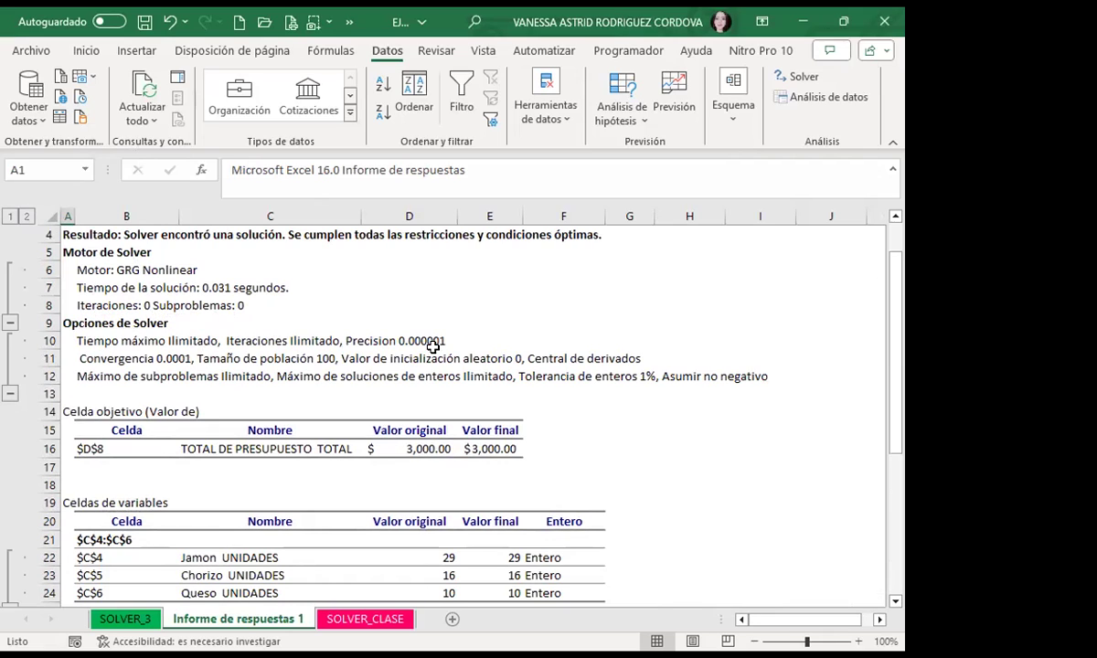
Step: Examine the answer report's Solver options, objective cell, variable cells and constraints, collapsing and re-expanding the outline
scroll(434, 346, "down", 4)
scroll(548, 435, "down", 4)
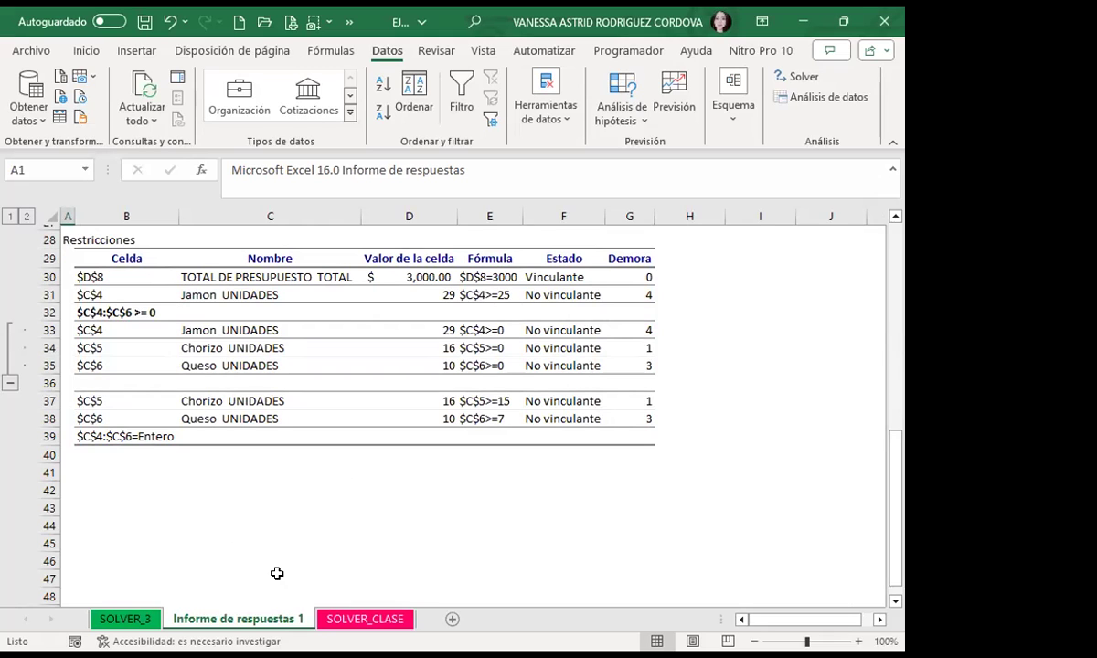
scroll(284, 457, "up", 5)
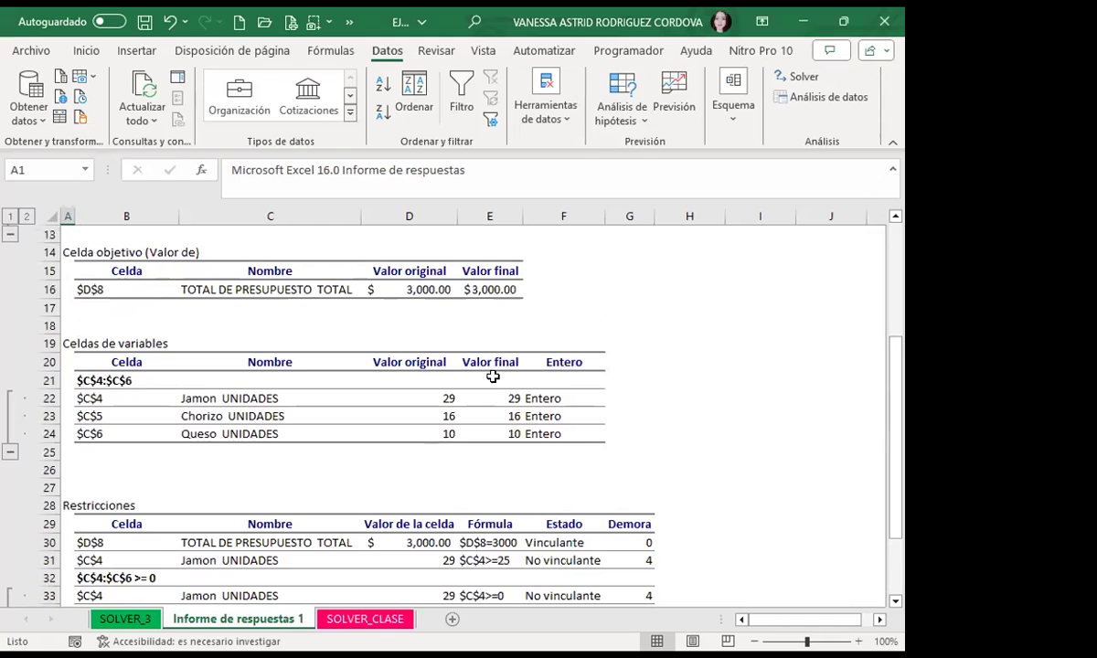
left_click(243, 416)
left_click(243, 468)
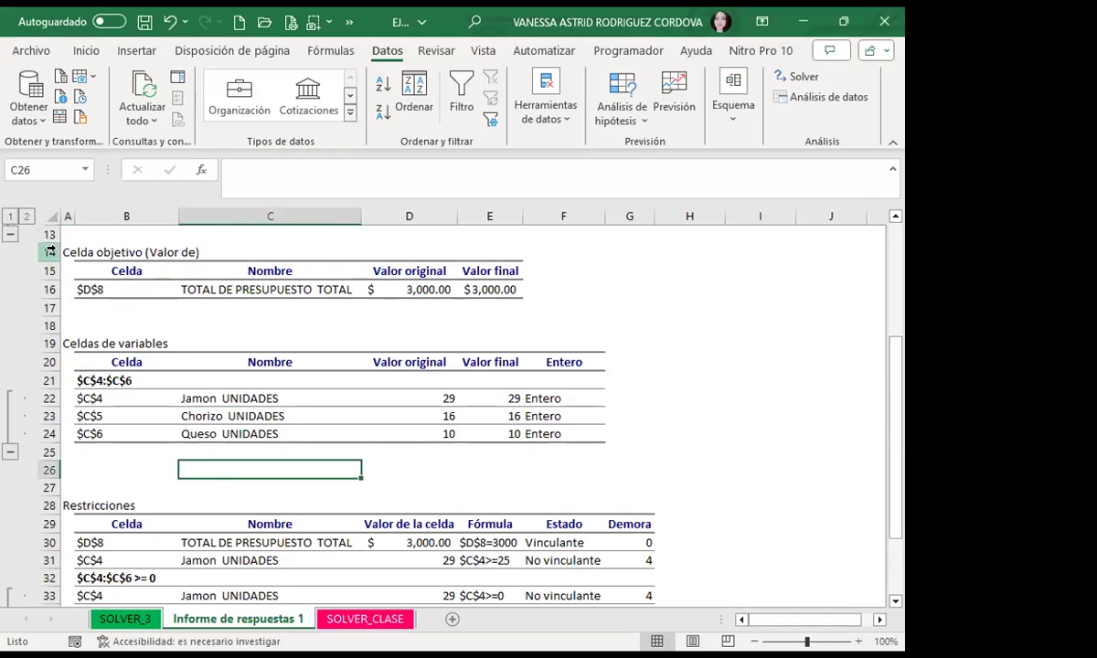
left_click(12, 216)
left_click(26, 216)
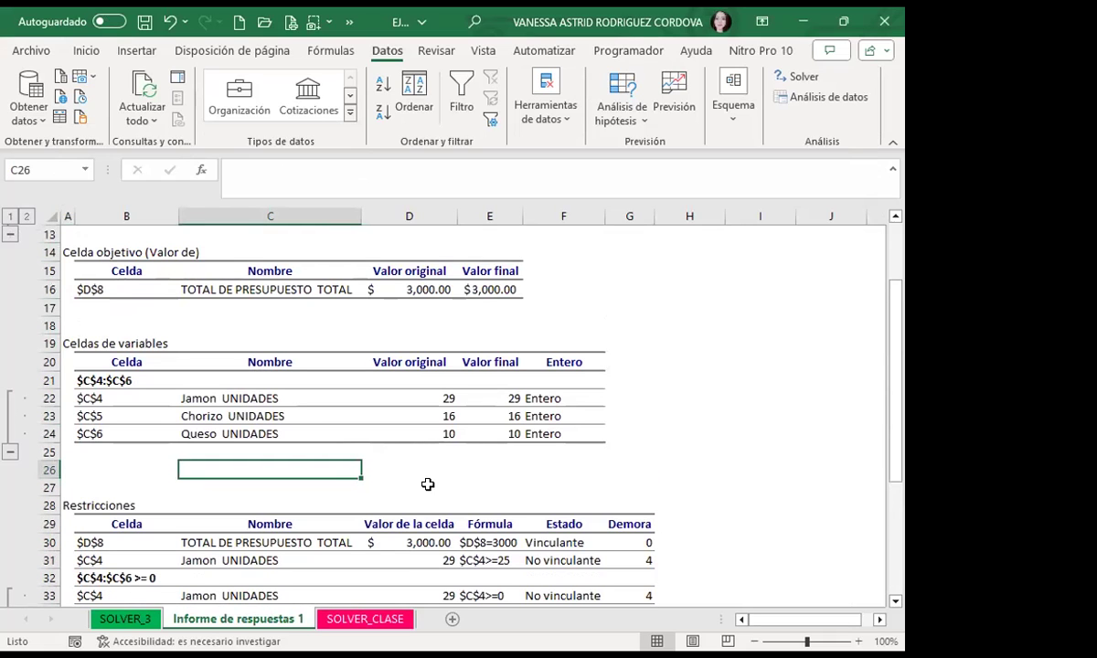
scroll(508, 481, "down", 7)
scroll(530, 481, "up", 7)
scroll(470, 440, "up", 4)
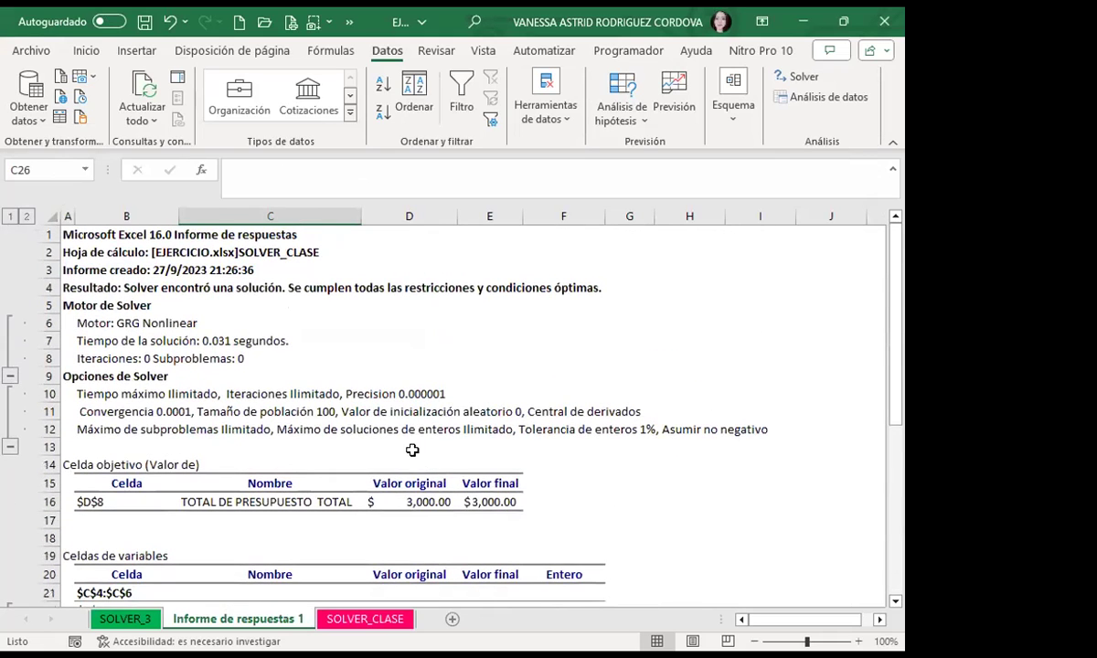
left_click(455, 363)
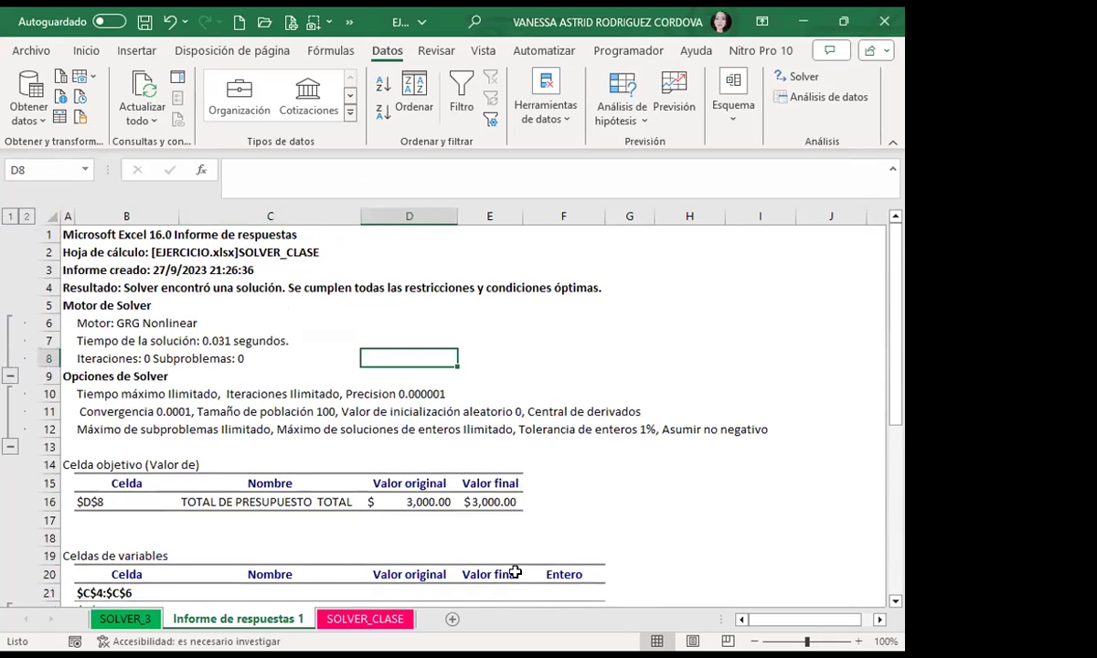
Step: Check the SOLVER_CLASE quantities of cheese, chorizo and ham against their listed minimums, and the budget total against the 3000 restriction
left_click(365, 620)
left_click(297, 382)
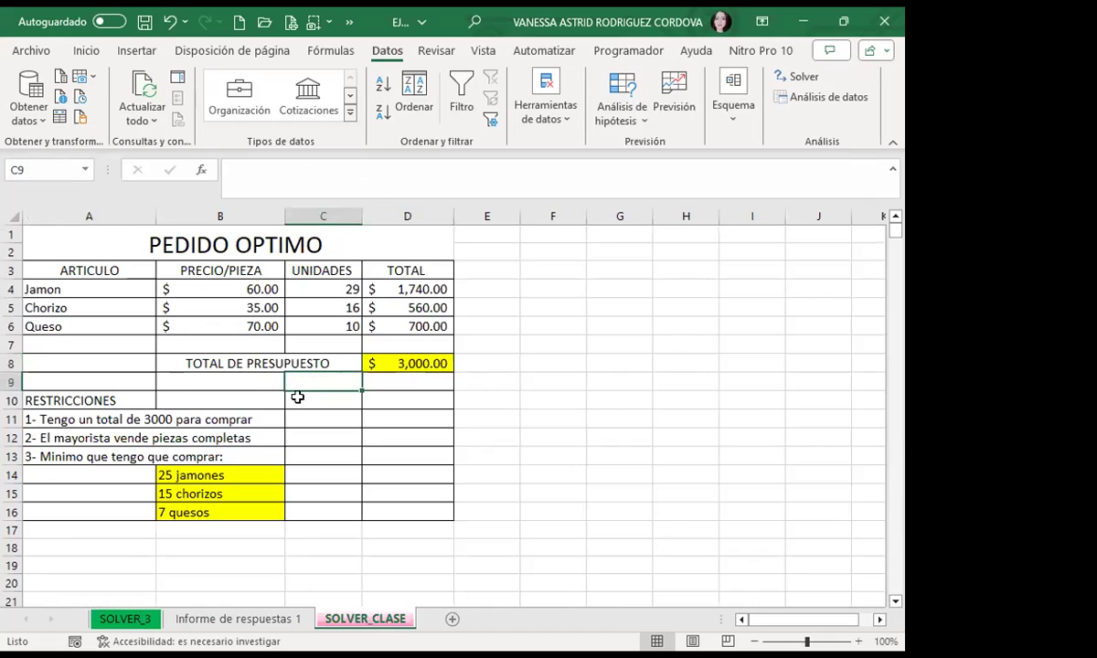
scroll(208, 428, "down", 2)
left_click(198, 412)
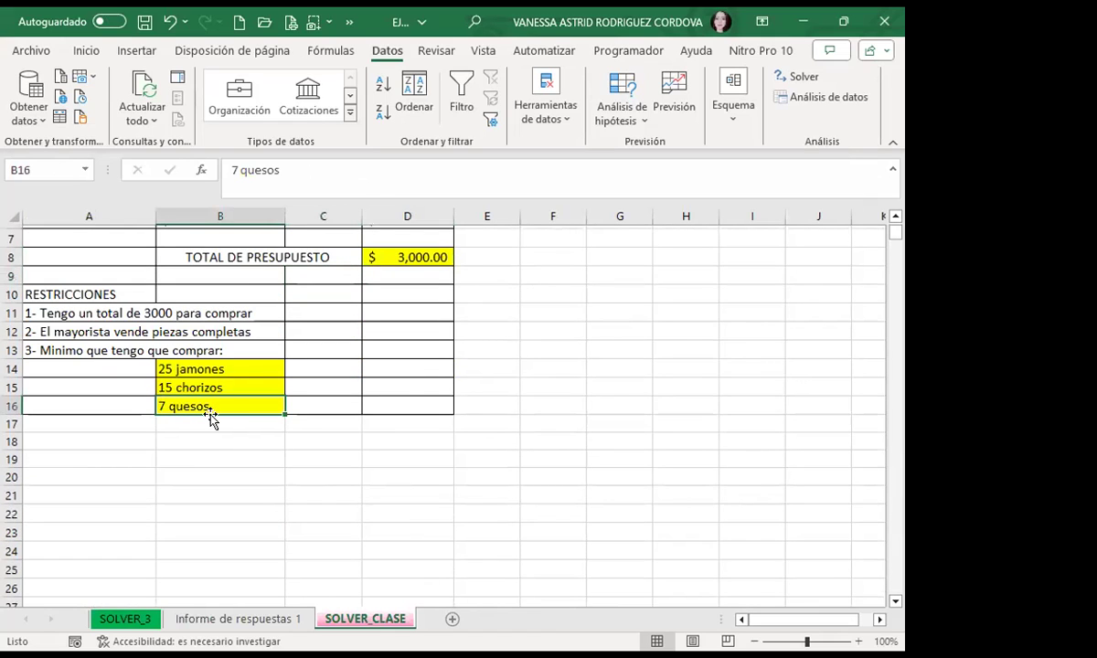
scroll(233, 416, "up", 2)
left_click(325, 324)
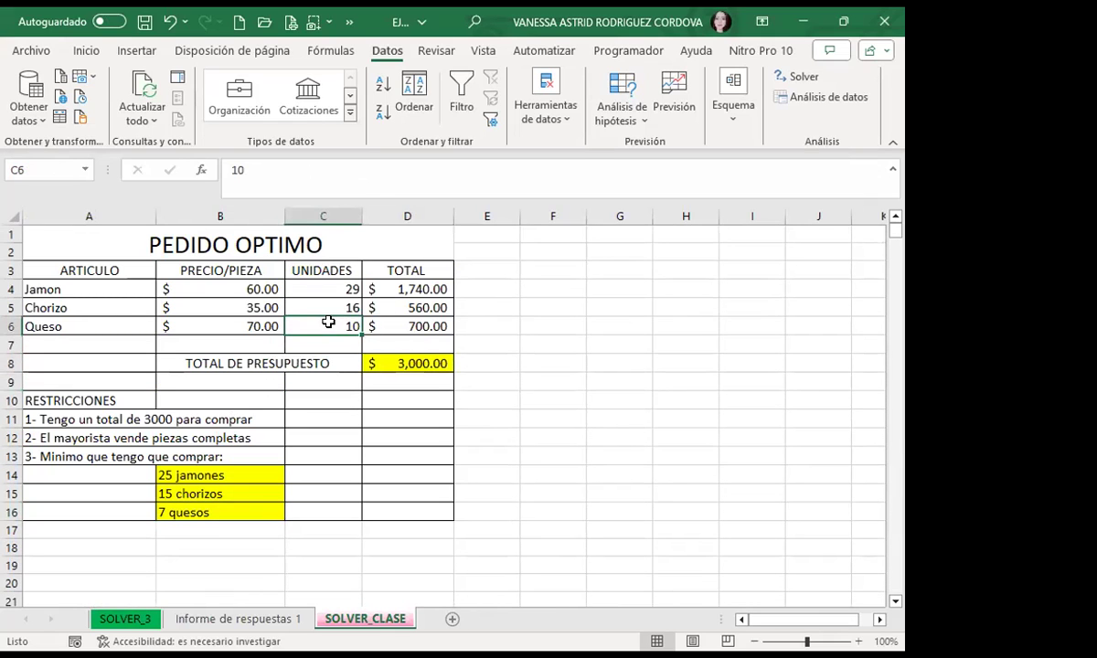
left_click(214, 501)
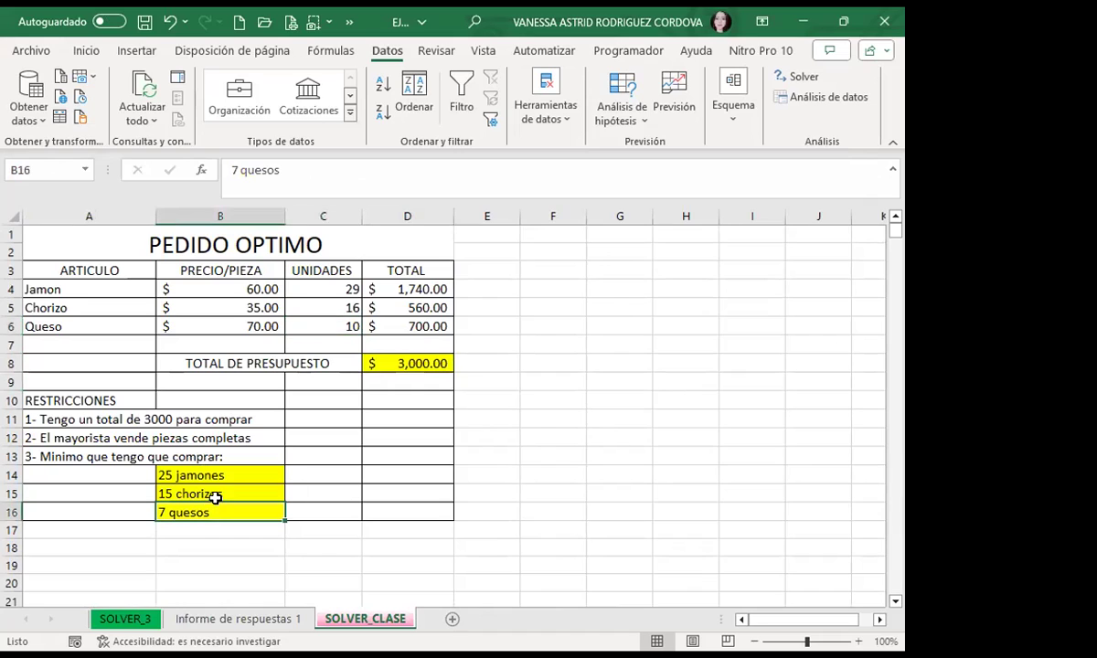
left_click(218, 492)
left_click(300, 307)
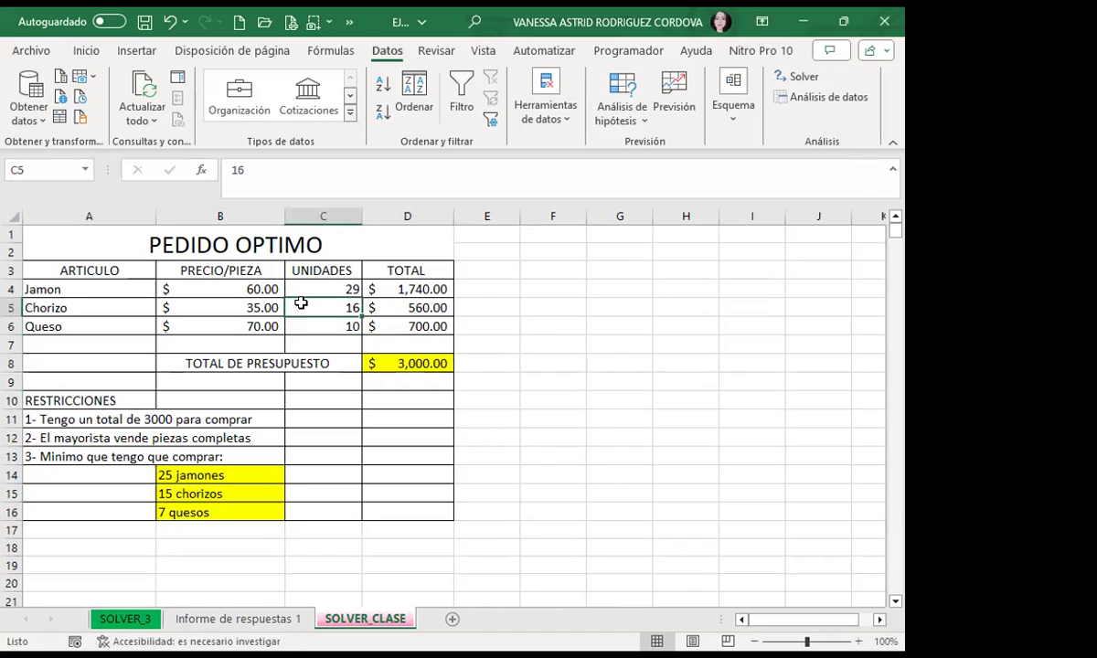
left_click(199, 477)
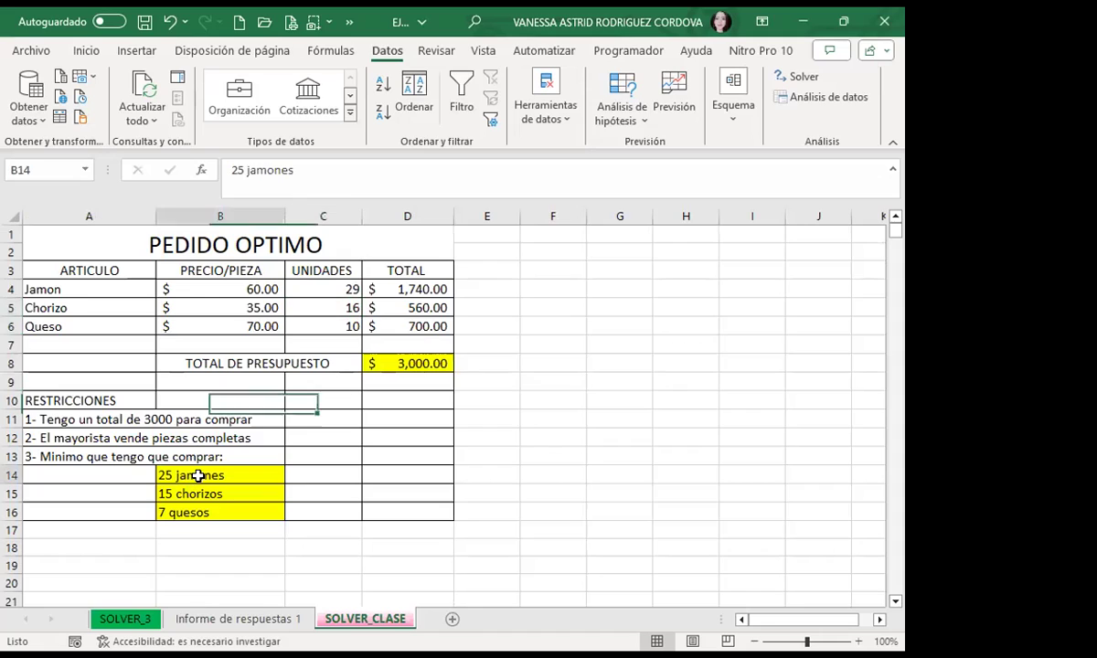
left_click(331, 284)
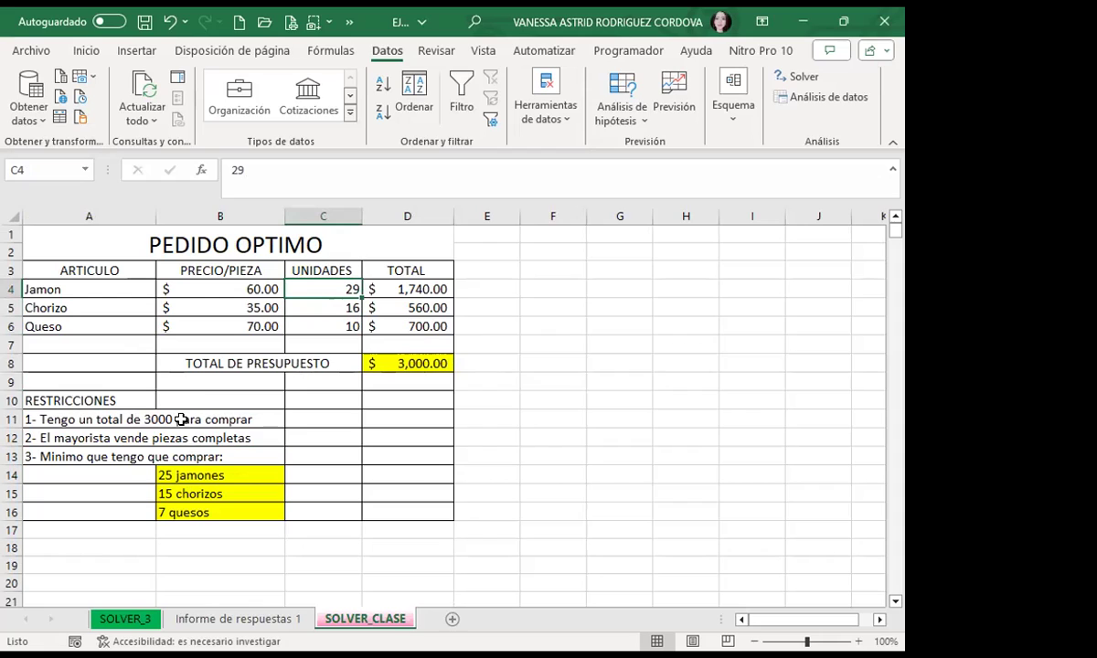
left_click(142, 419)
left_click(400, 364)
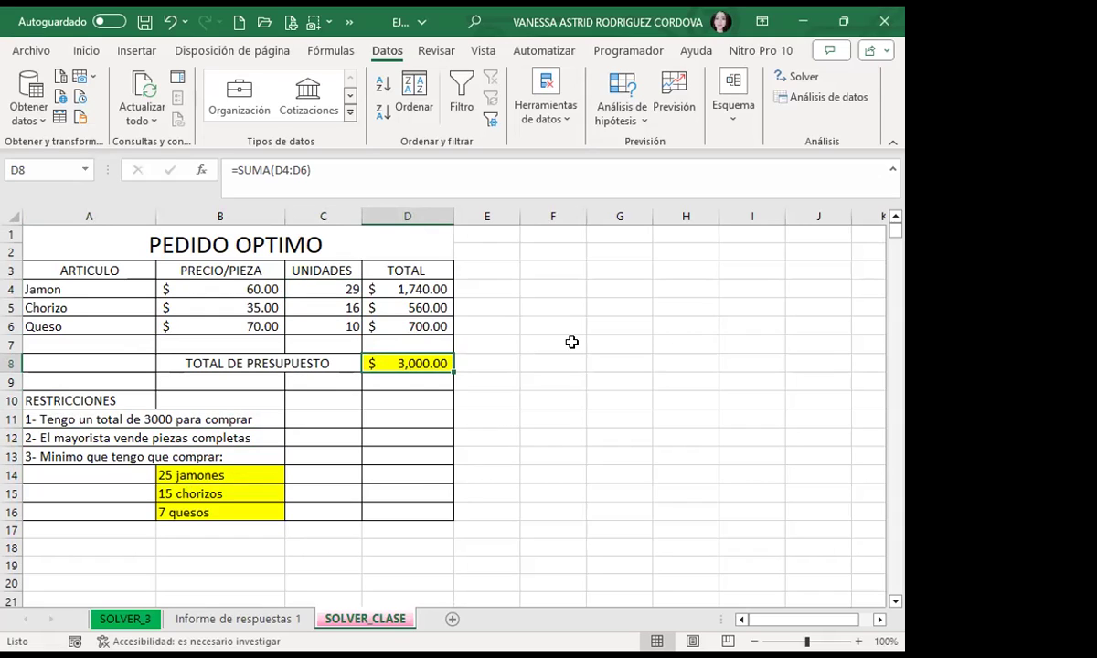
Step: Review the answer report once more, return to the order sheet and look over the pizza sales exercise on SOLVER_3
left_click(224, 619)
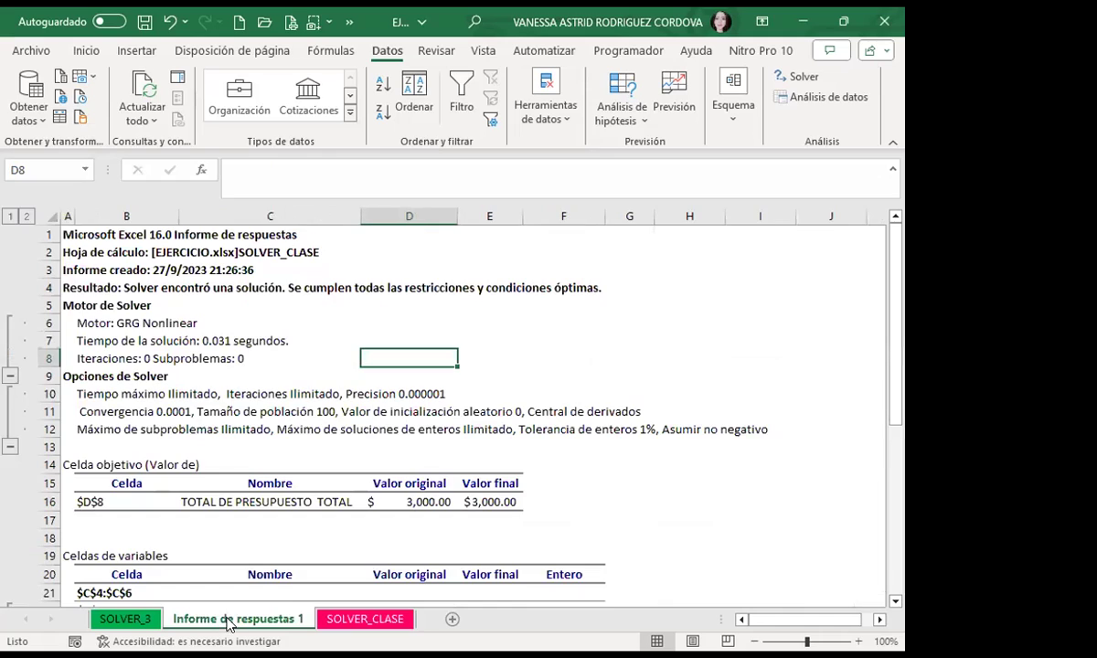
left_click(541, 362)
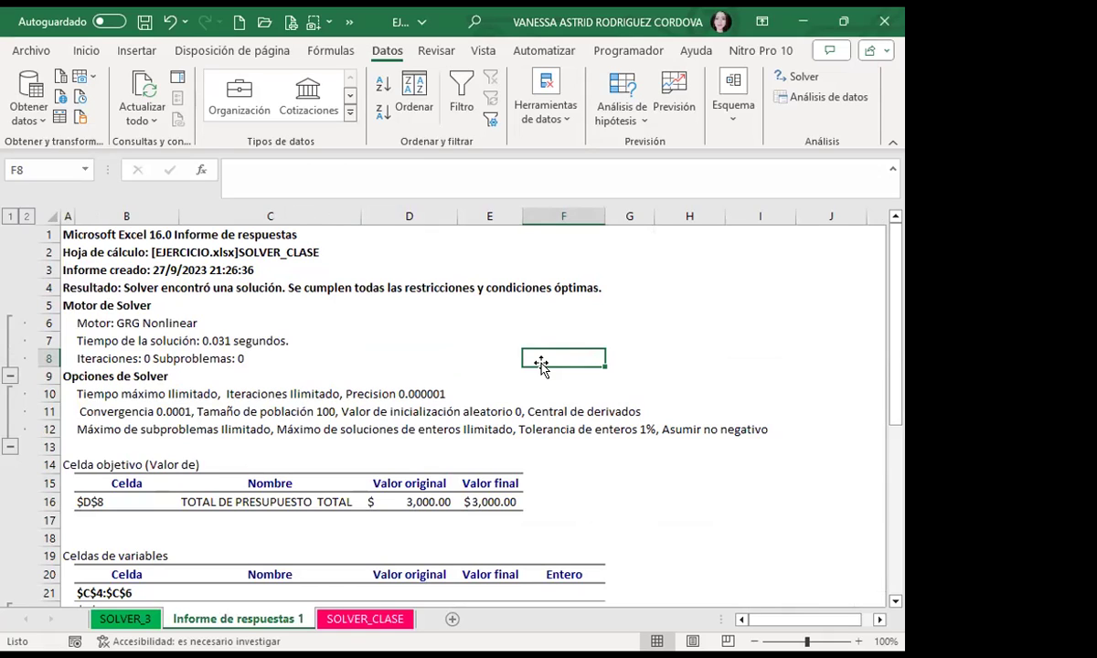
left_click(366, 619)
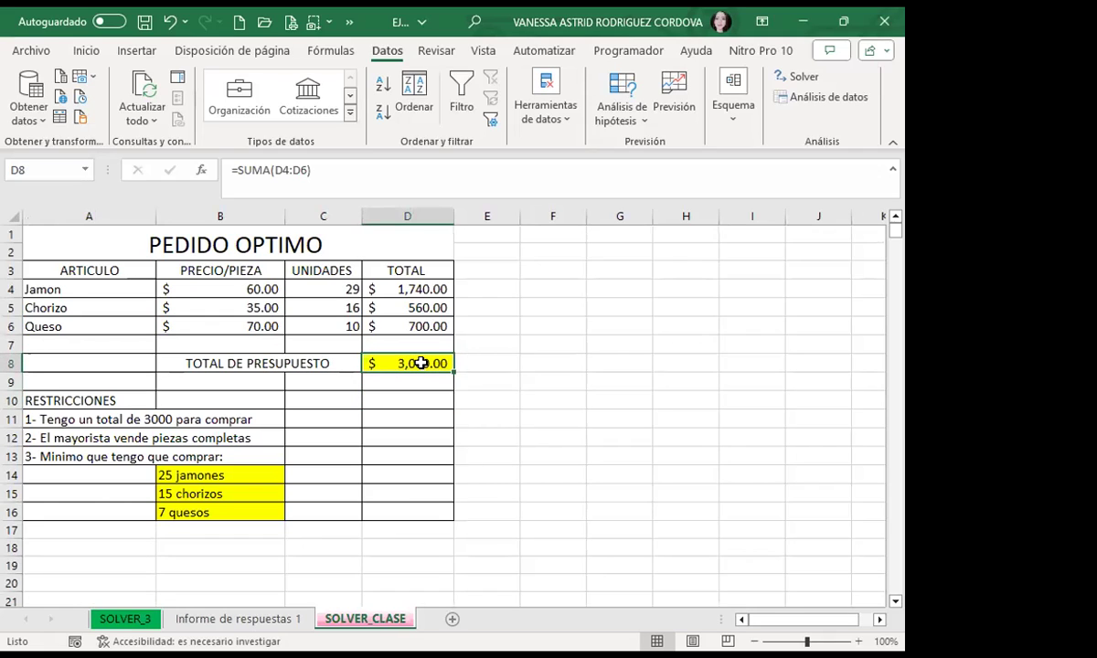
left_click(137, 620)
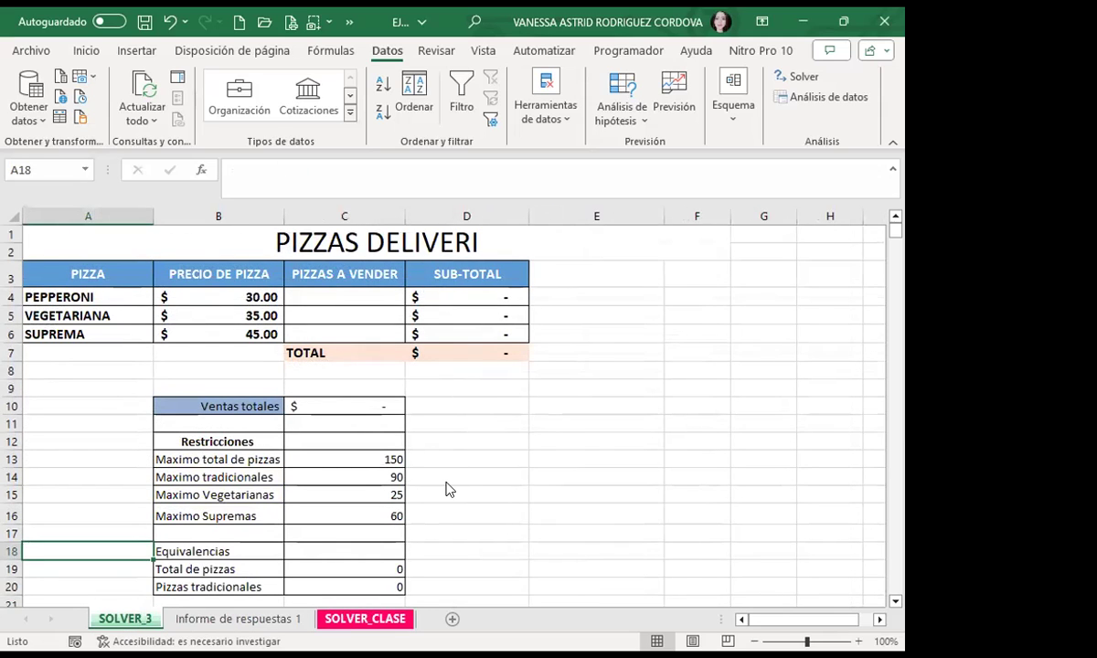
right_click(369, 618)
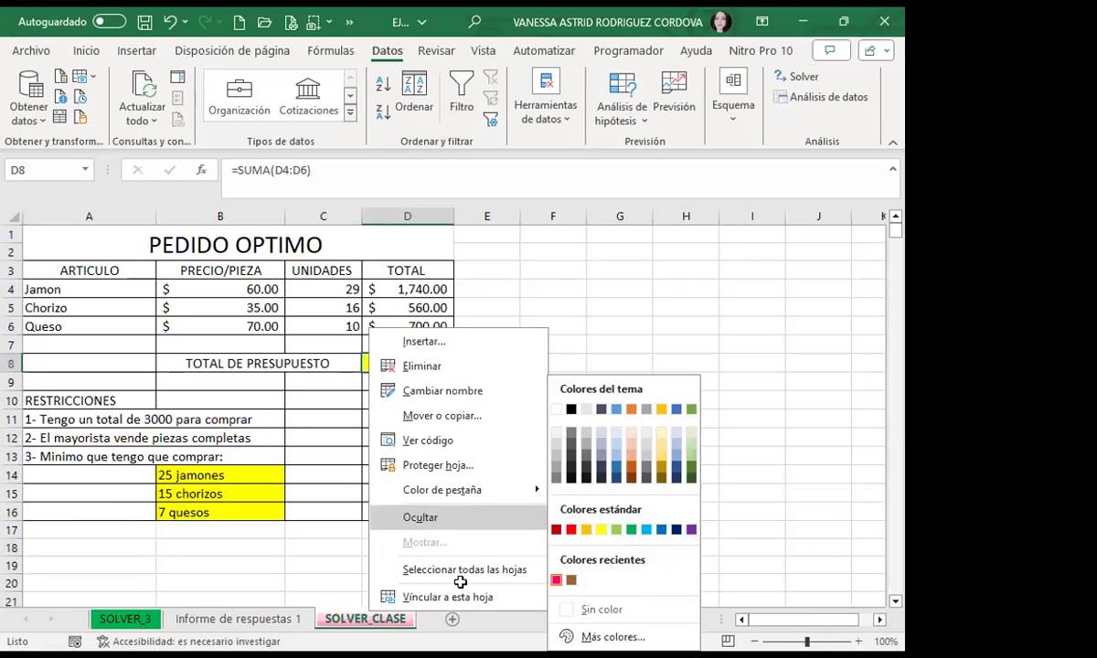
key("Escape")
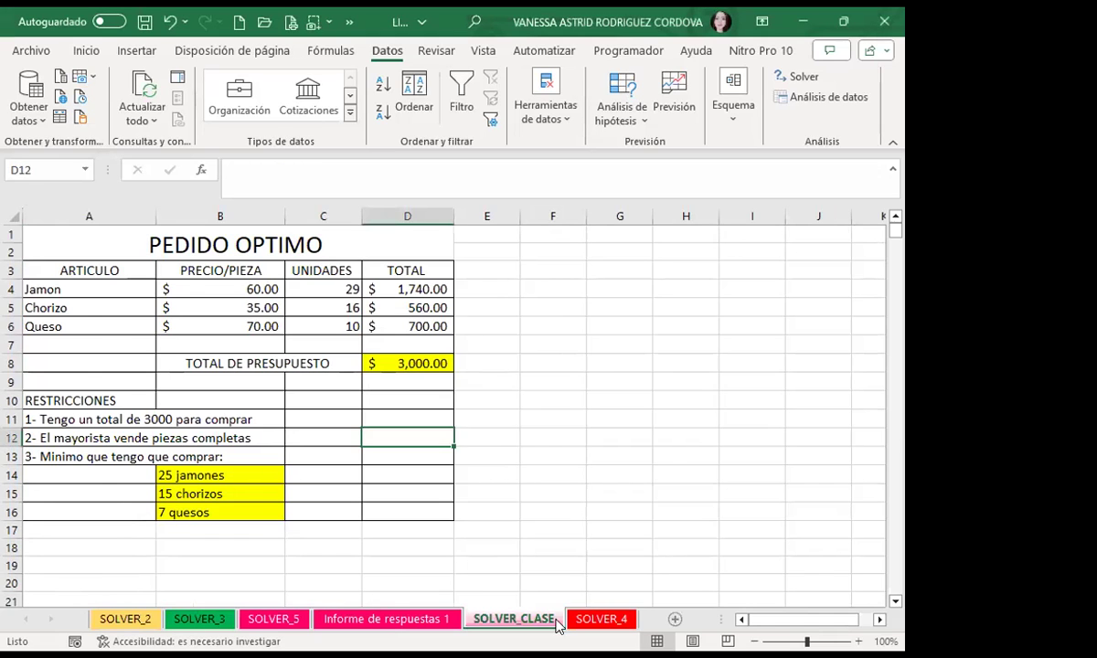
Step: In the other workbook, examine the office supplies problem on SOLVER_4 and the employee scheduling model on SOLVER_5
left_click(599, 619)
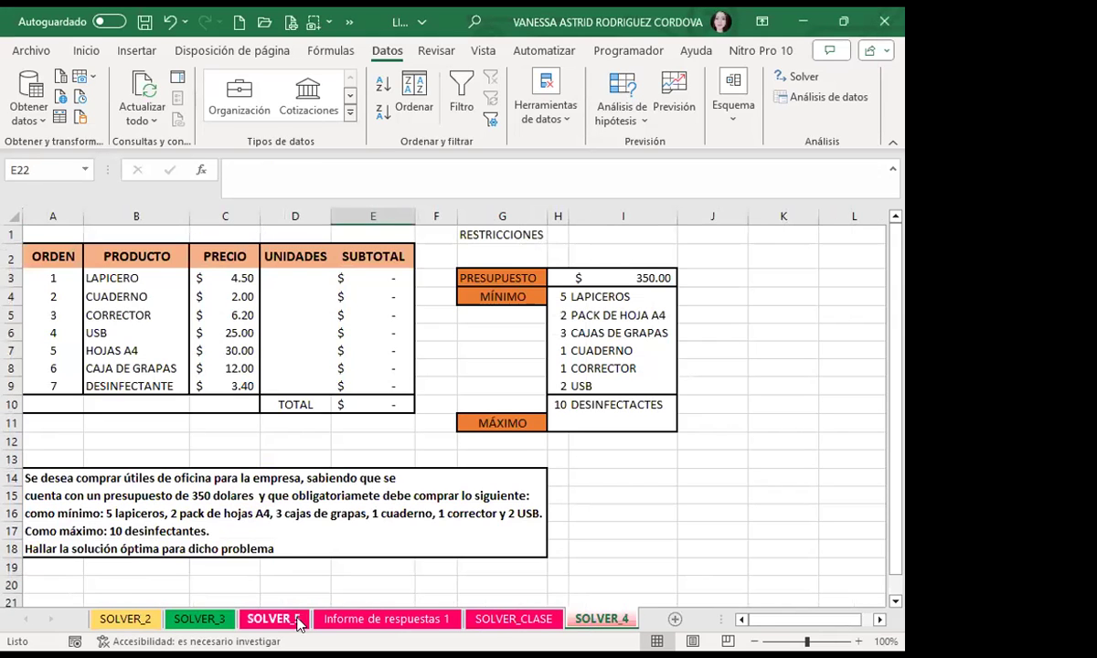
left_click(349, 619)
left_click(247, 627)
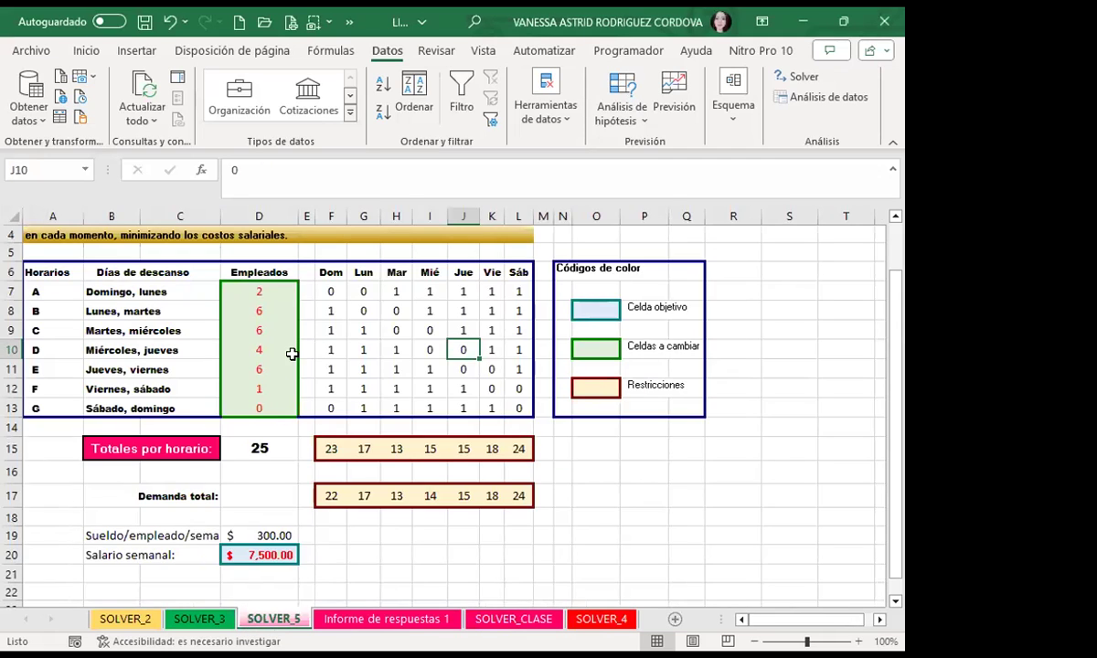
scroll(261, 320, "down", 1)
scroll(260, 396, "down", 1)
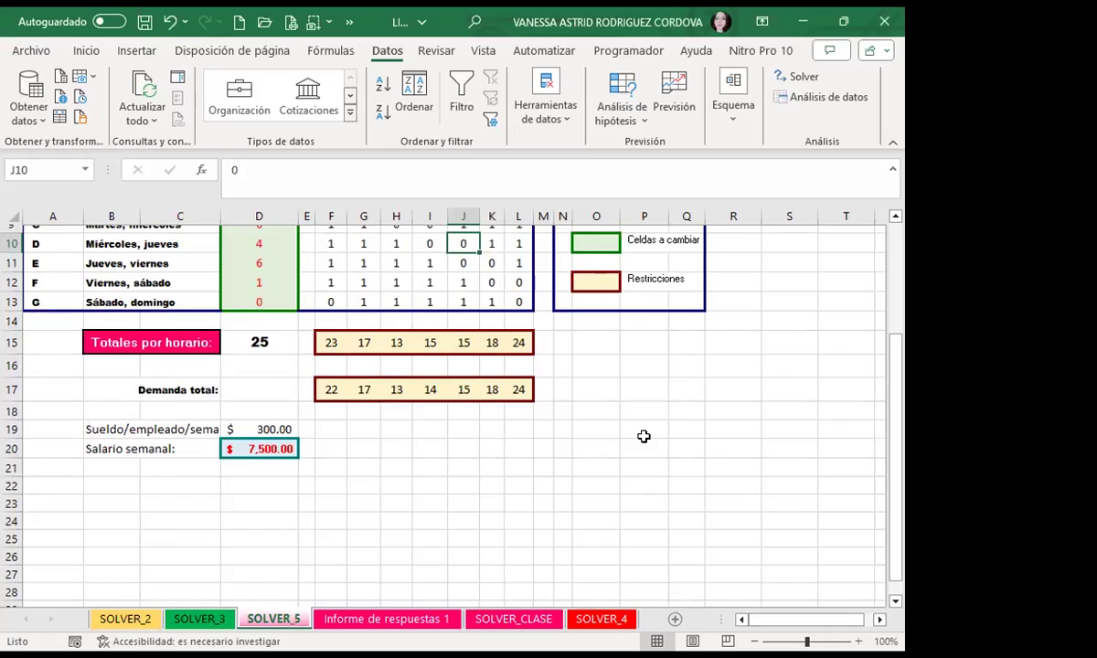
scroll(642, 437, "up", 2)
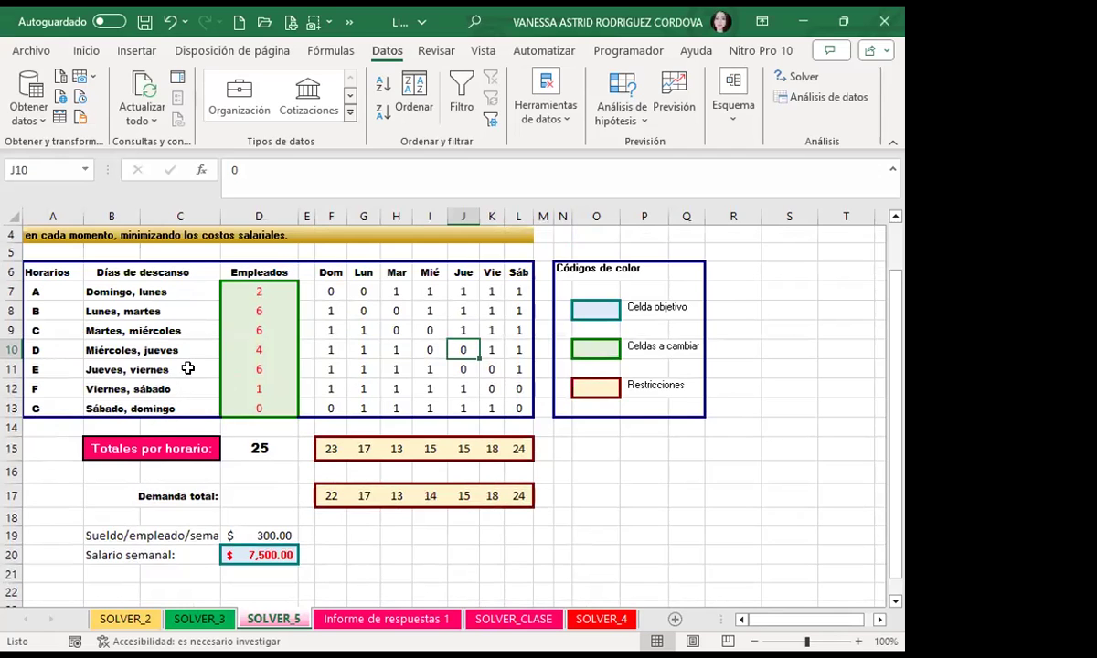
scroll(221, 370, "down", 2)
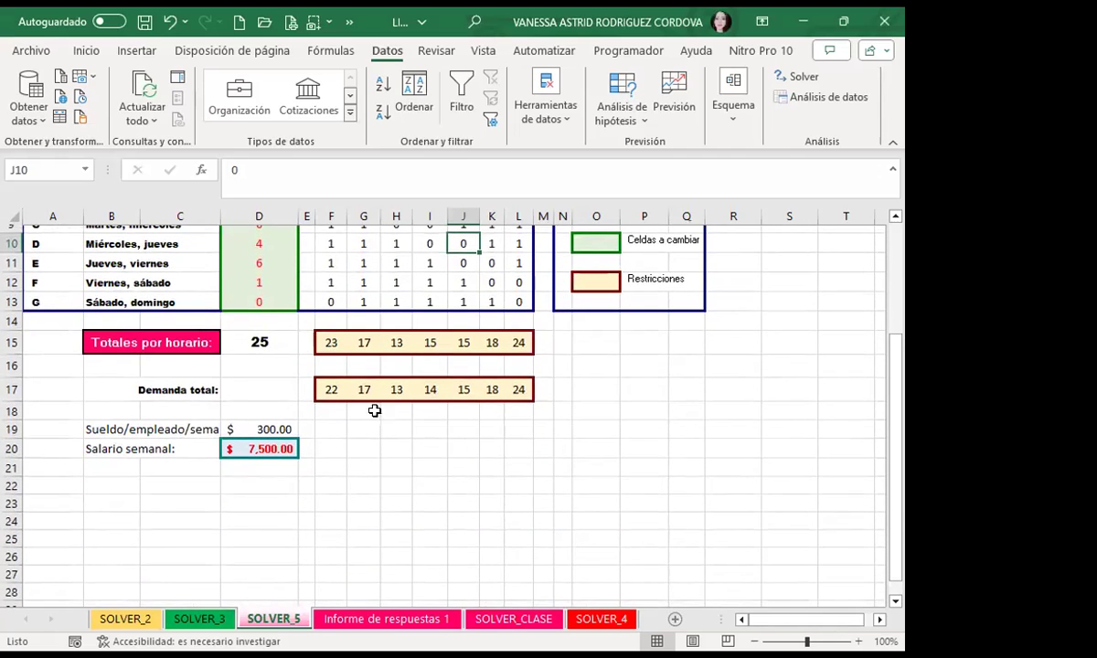
Step: On SOLVER_5, examine the scheduling problem statement, the employees per shift and the formulas behind the daily staffing totals
scroll(384, 439, "up", 3)
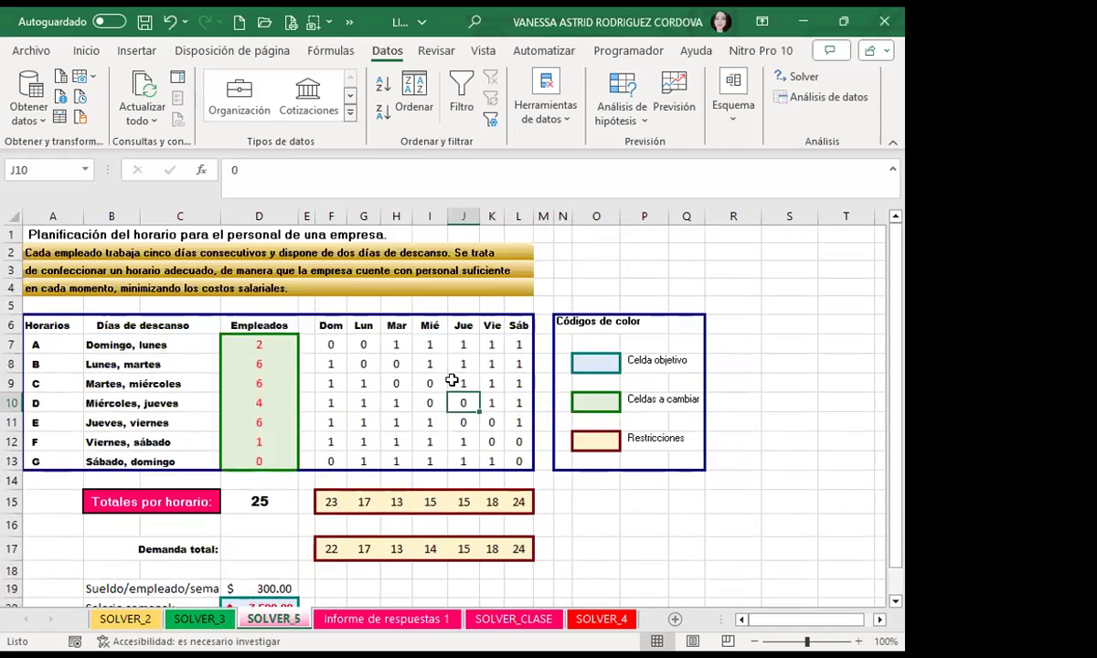
left_click(261, 292)
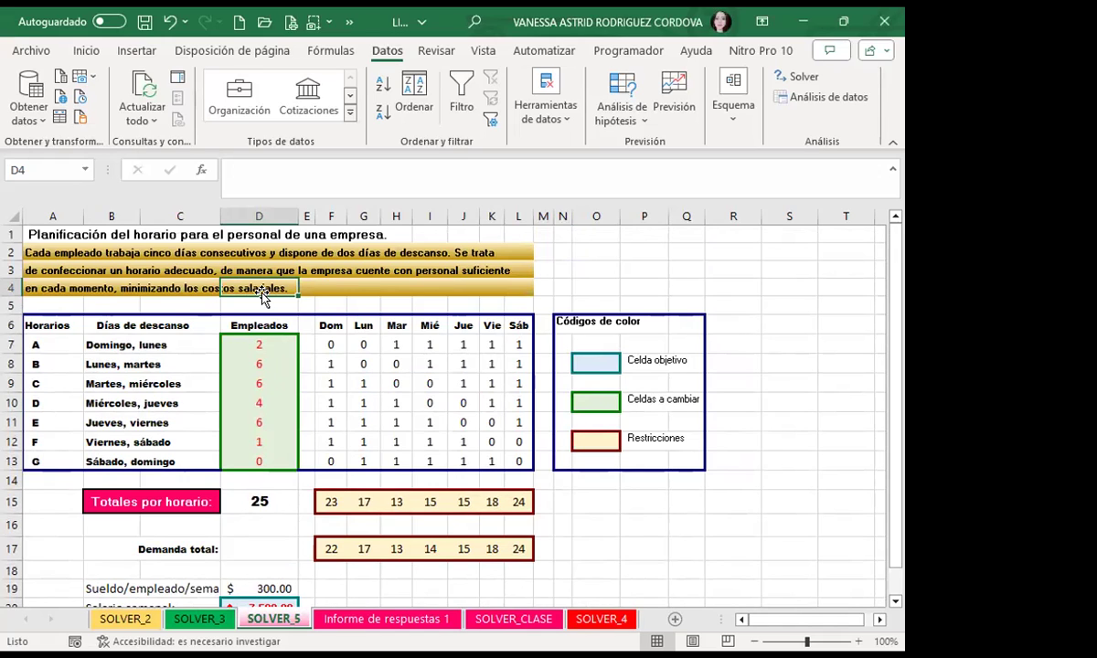
scroll(274, 321, "down", 1)
left_click(272, 322)
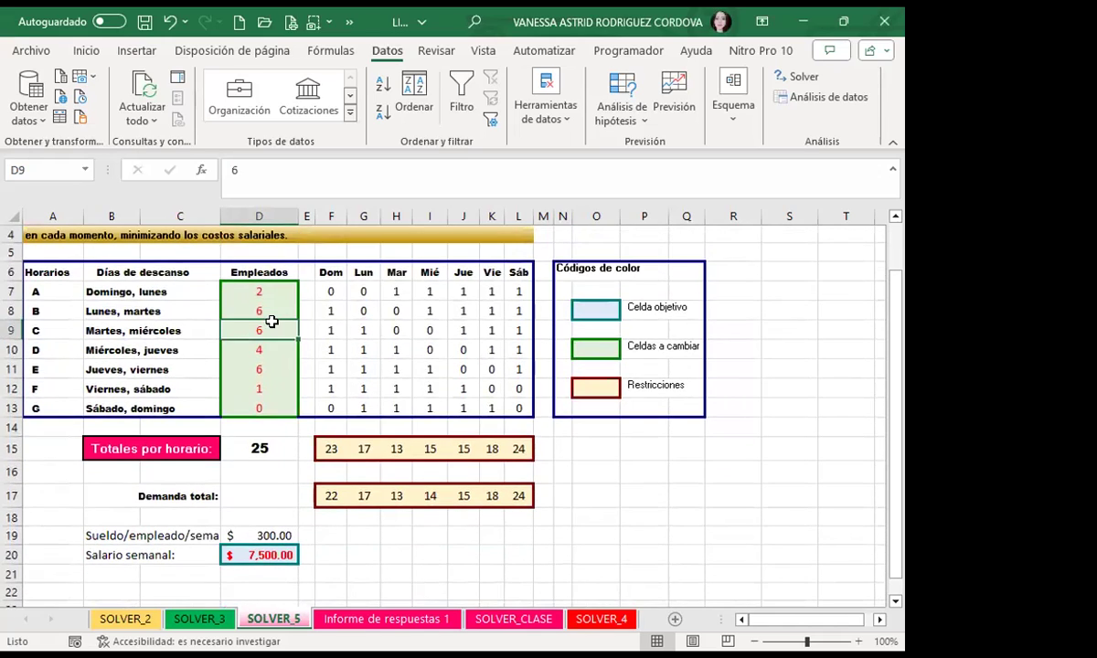
left_click(499, 451)
scroll(375, 437, "down", 1)
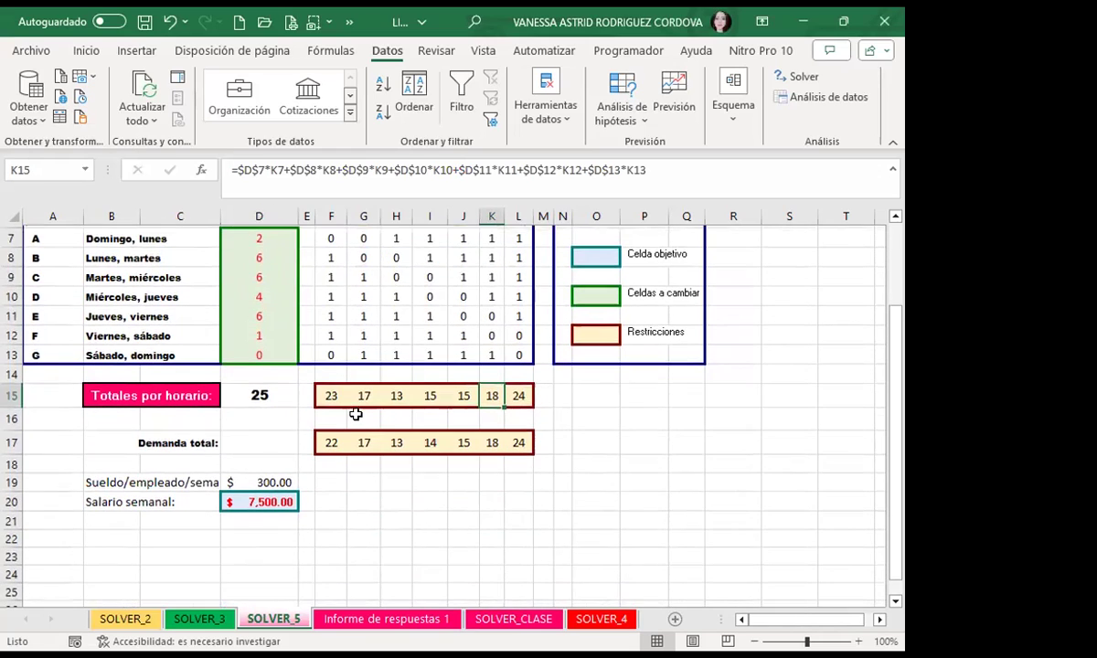
left_click(331, 386)
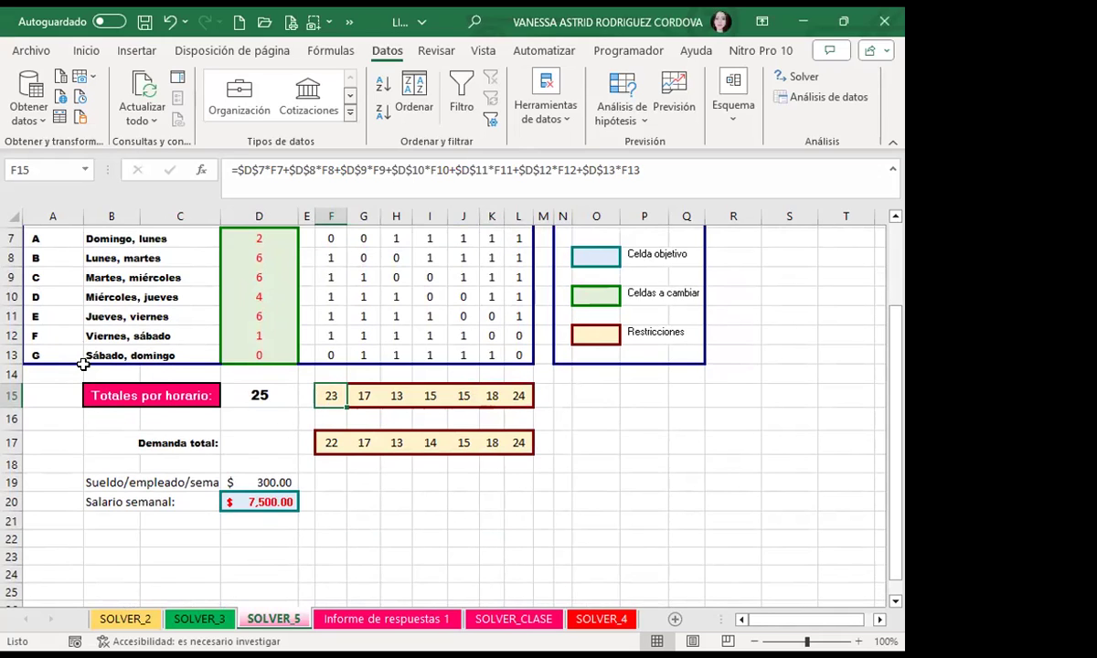
scroll(118, 357, "up", 2)
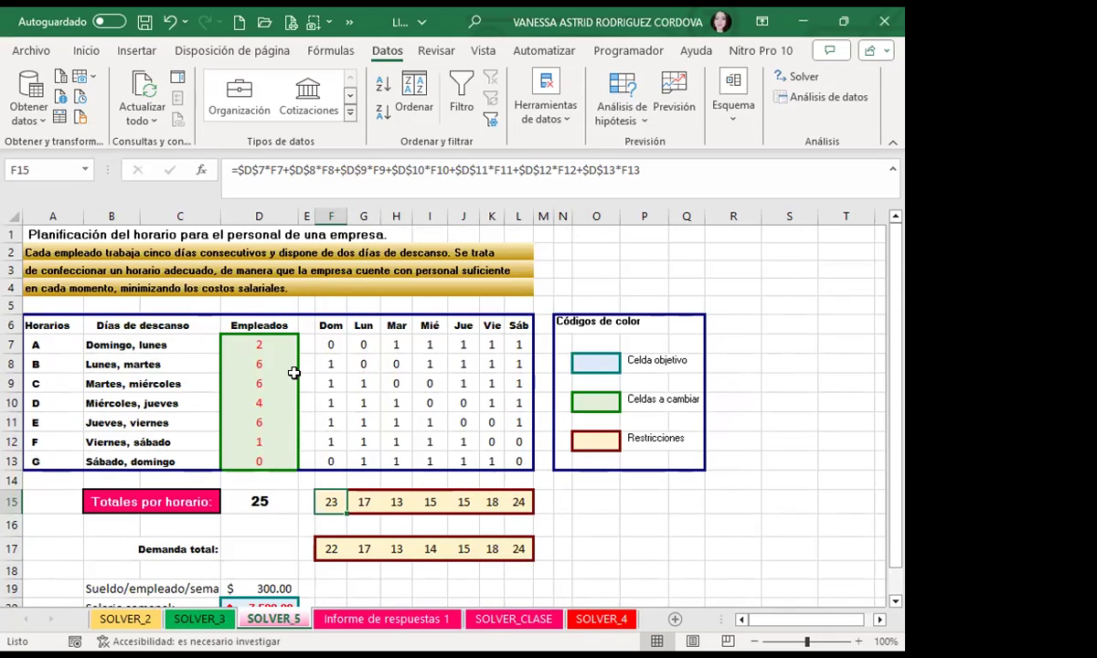
scroll(250, 380, "down", 1)
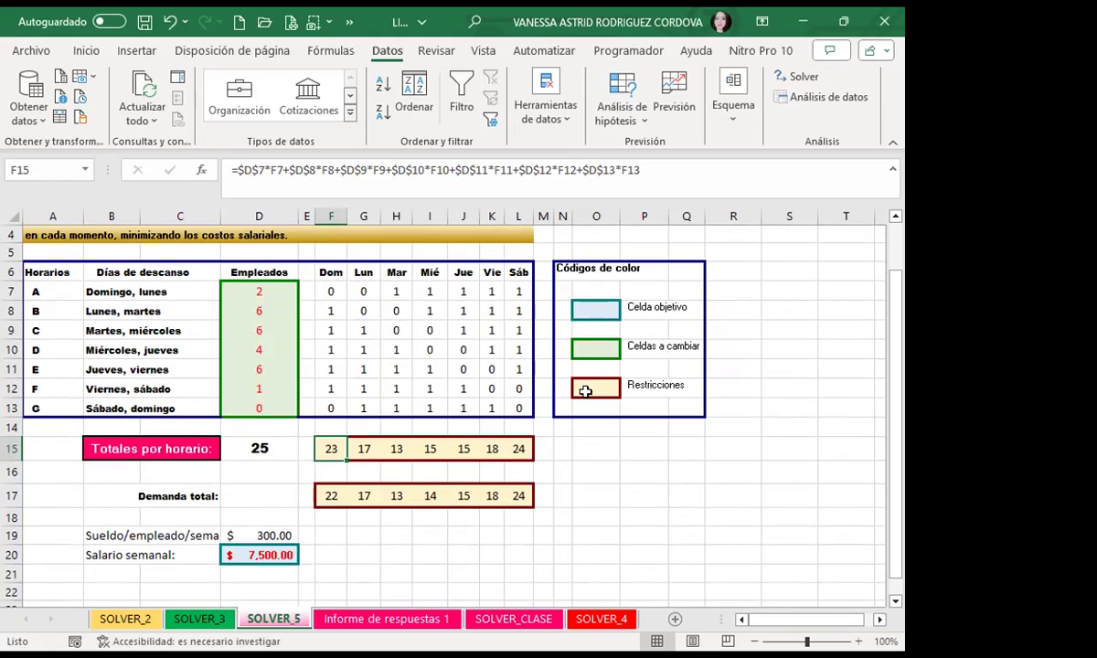
Step: Compare each day's staffing total with the total demand row on SOLVER_5, and look over the weekly salary
left_click(785, 293)
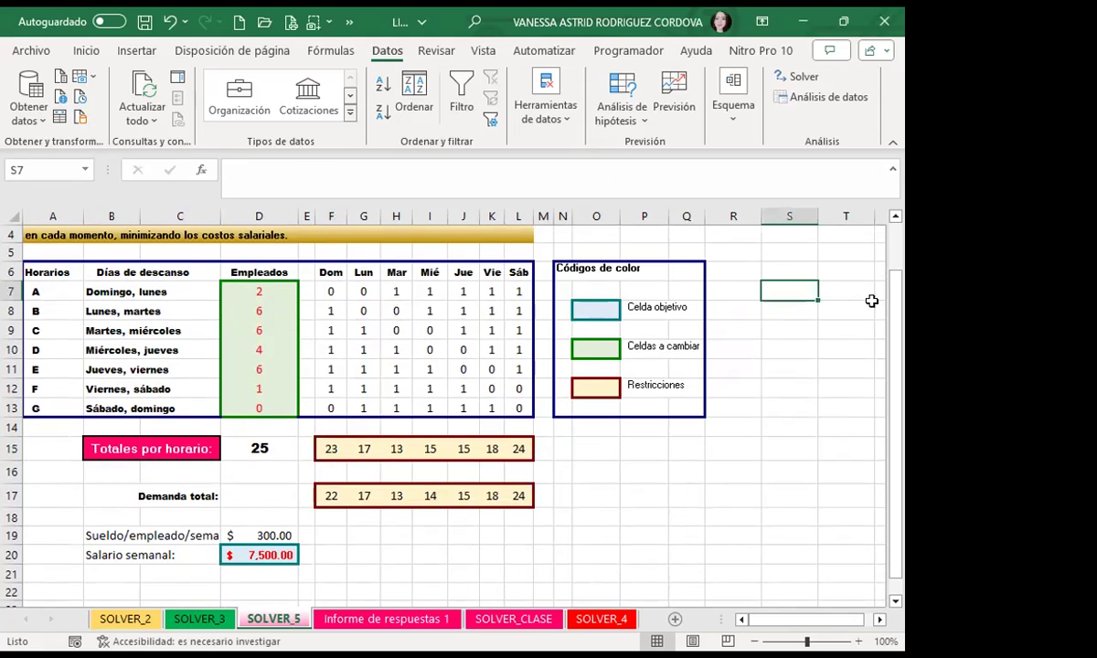
left_click(773, 386)
left_click(588, 447)
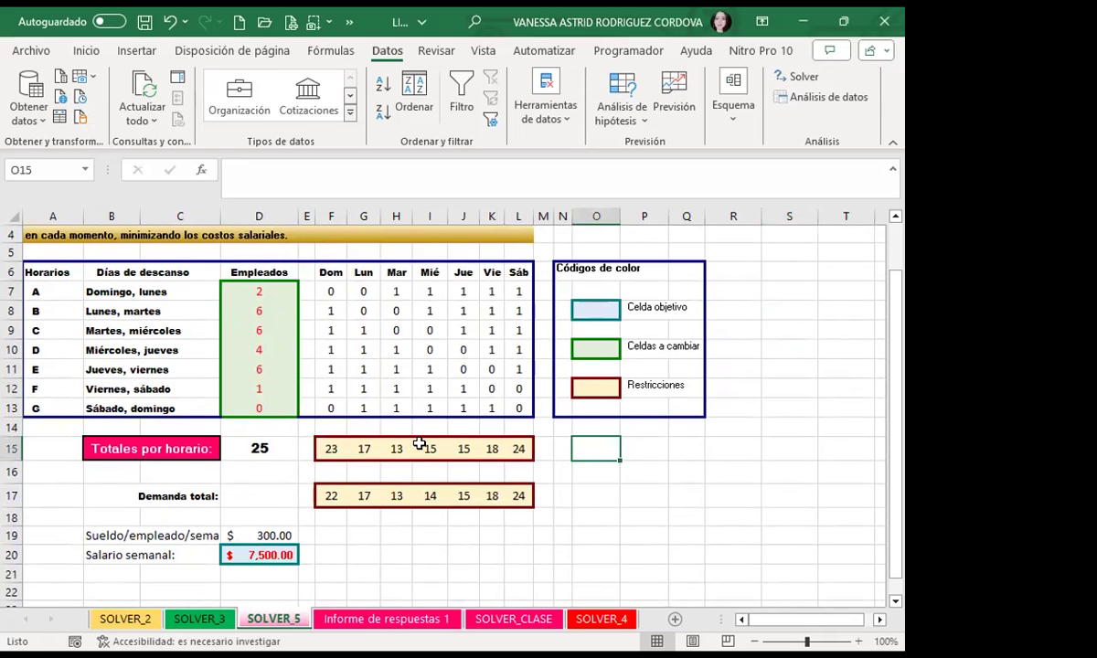
scroll(384, 395, "down", 1)
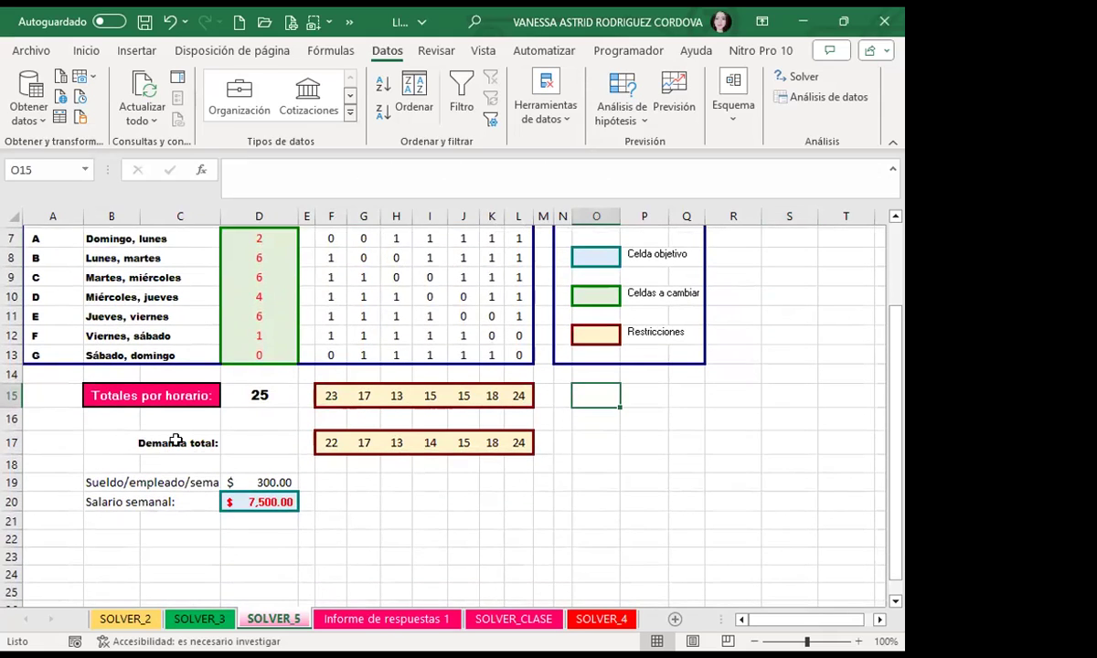
left_click(161, 442)
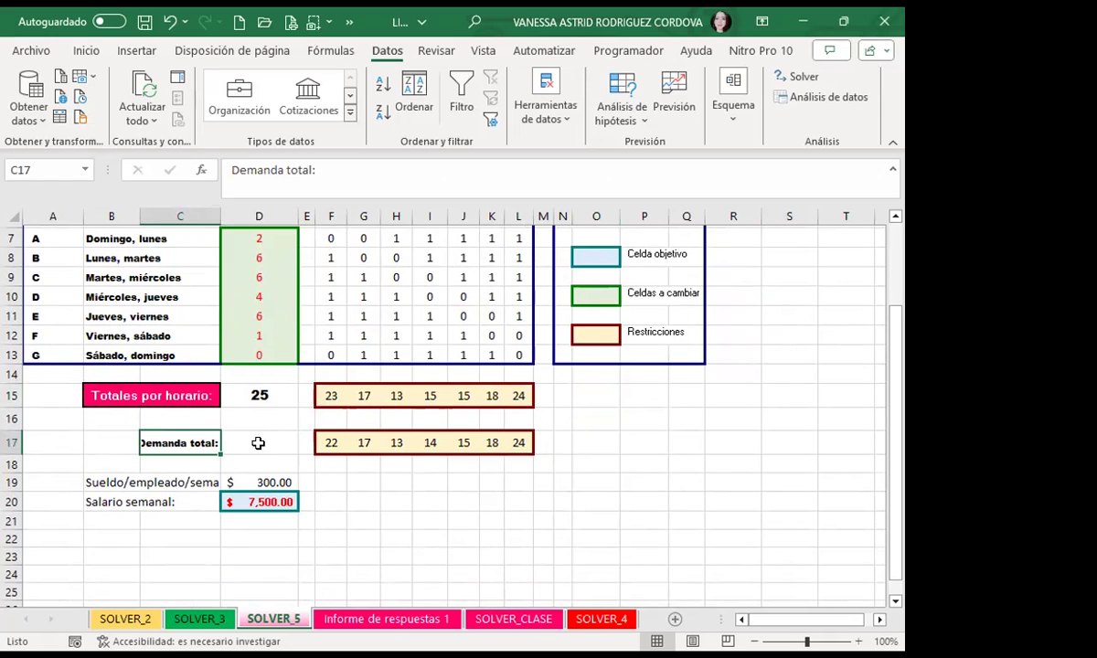
scroll(259, 443, "up", 1)
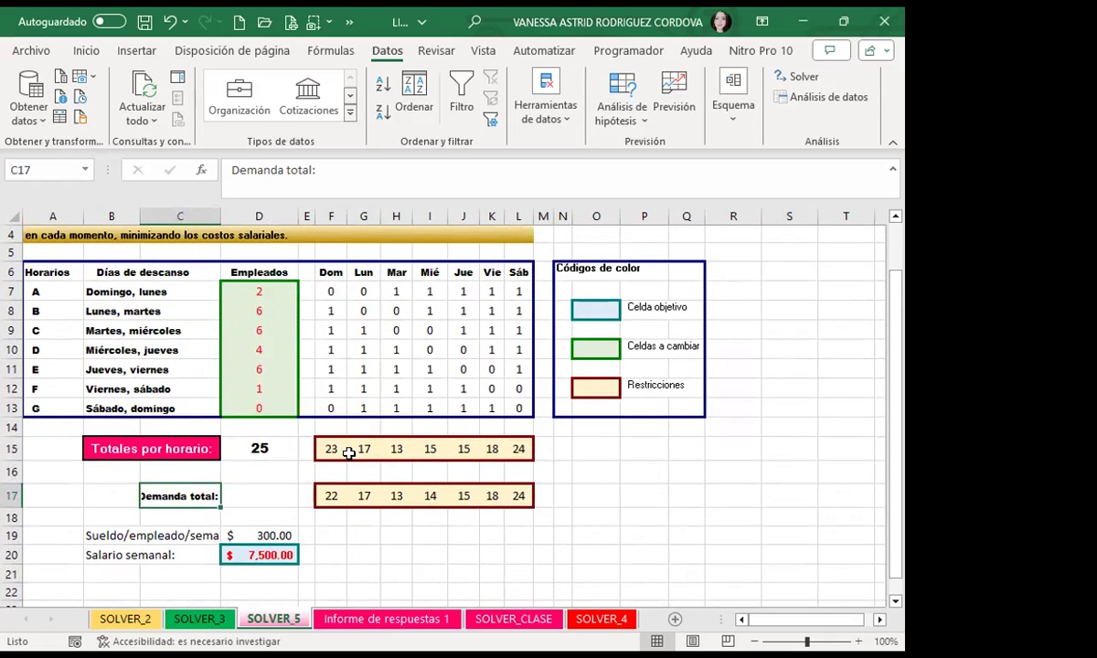
scroll(265, 471, "down", 2)
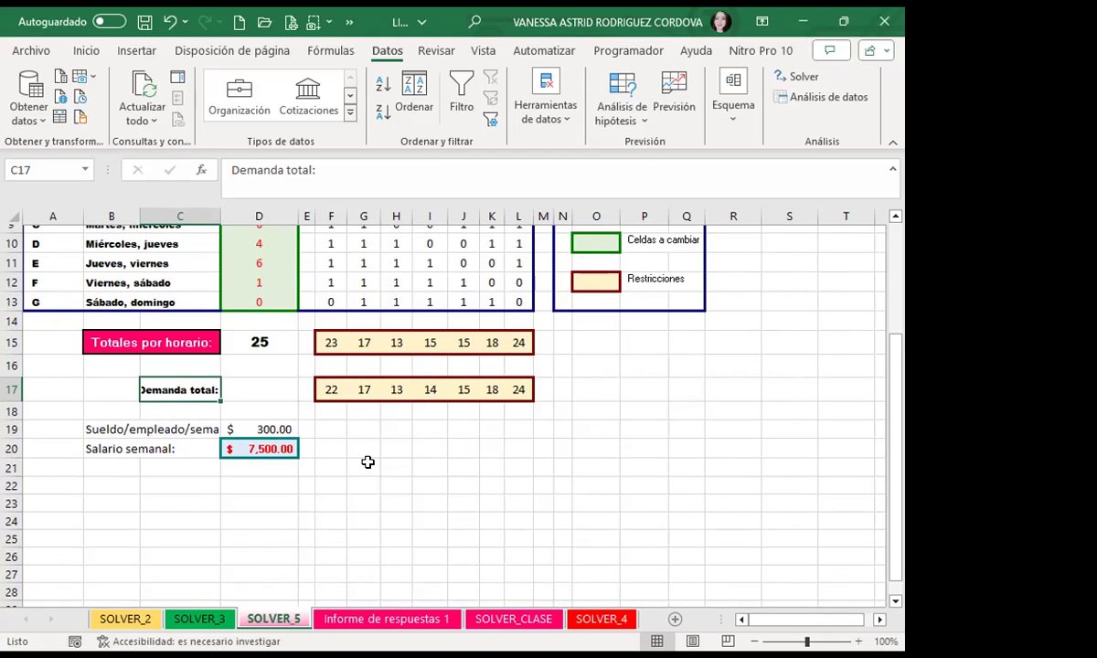
left_click(358, 386)
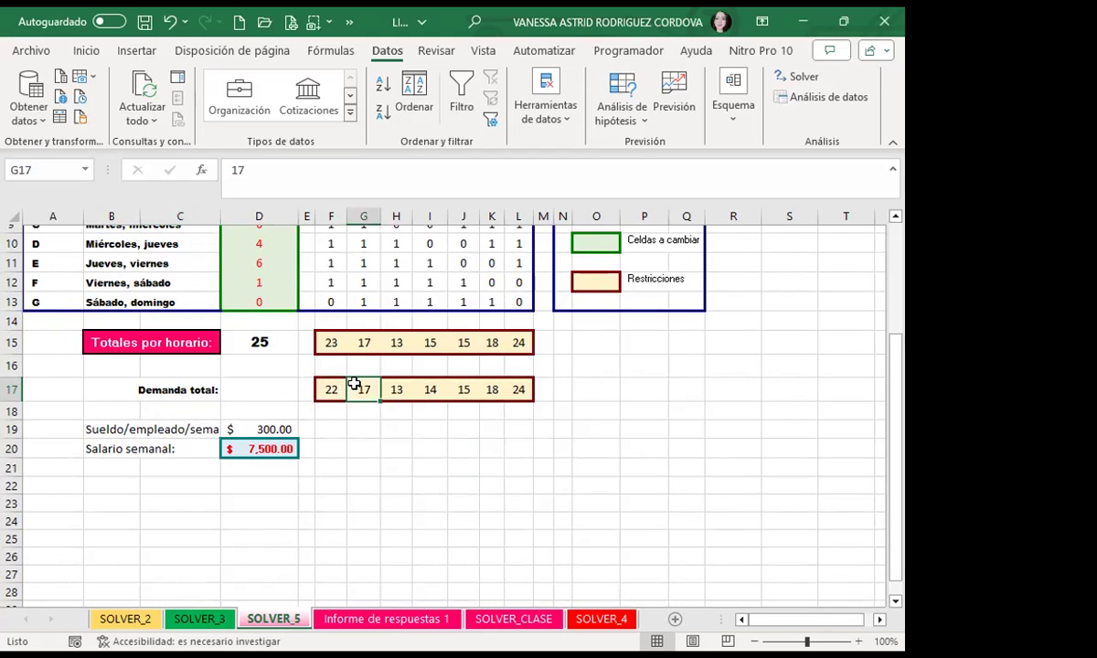
left_click(330, 339)
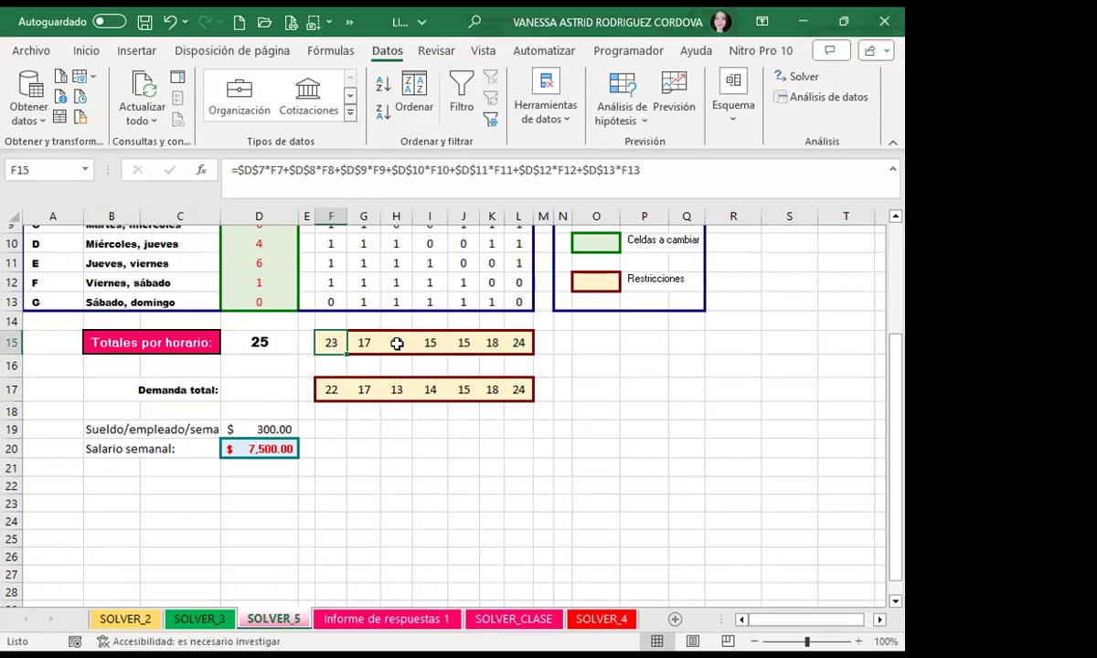
left_click(328, 393)
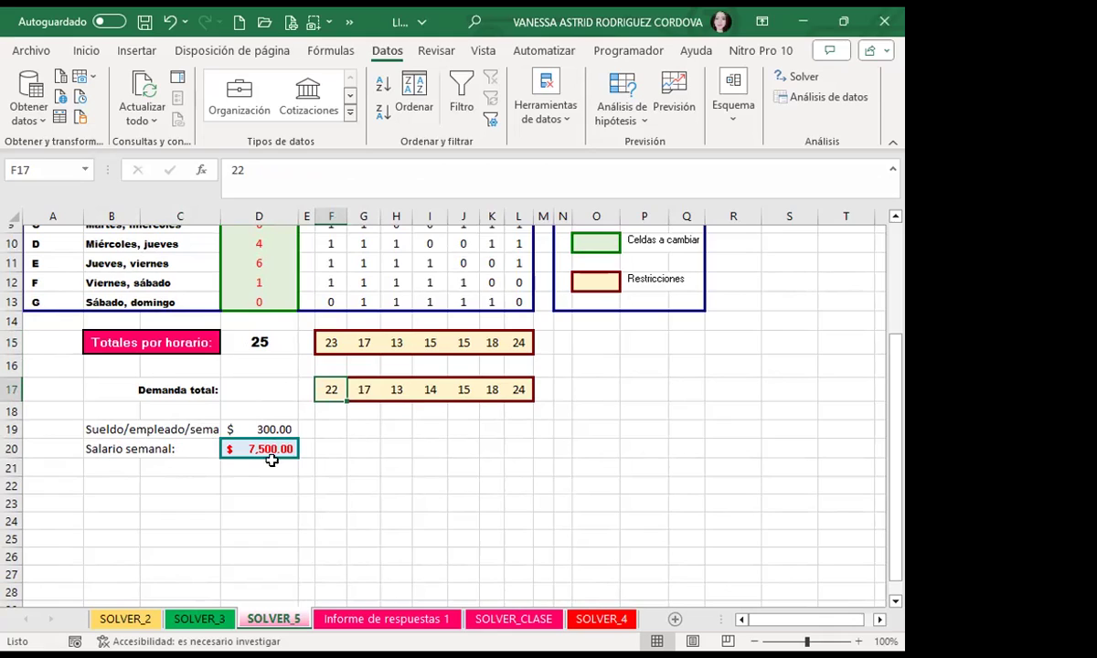
left_click(334, 447)
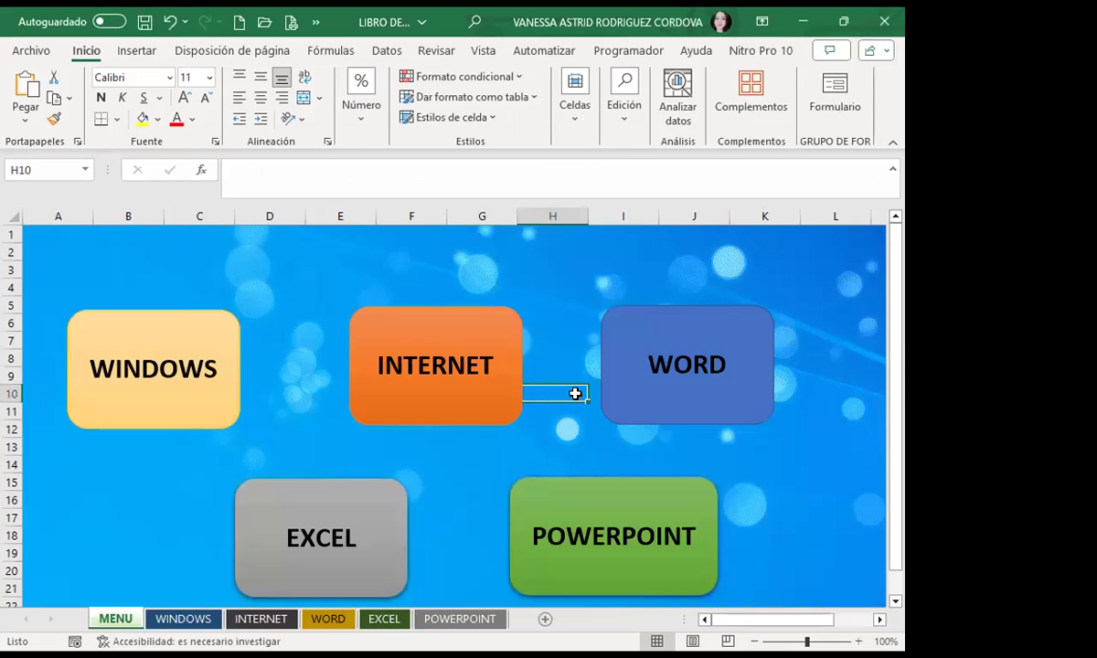
Step: Switch from the session 14 folder to the LIBRO DE EXCEL AVANZADO_MACRO_FORMAS_1 workbook in Excel, on its MENU sheet
left_click(544, 320)
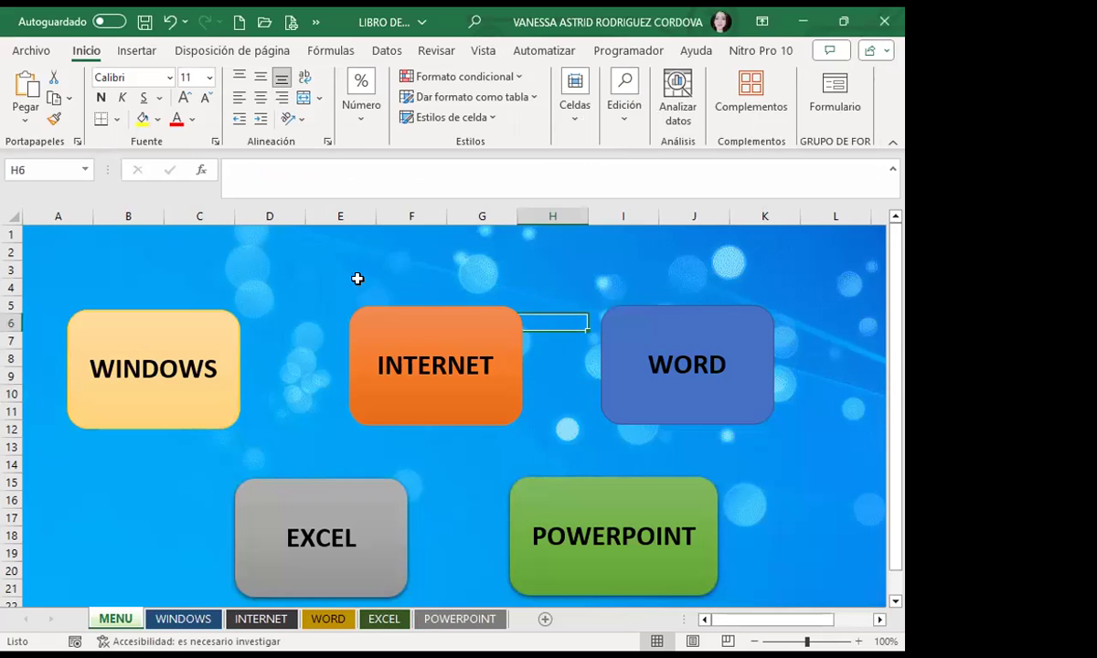
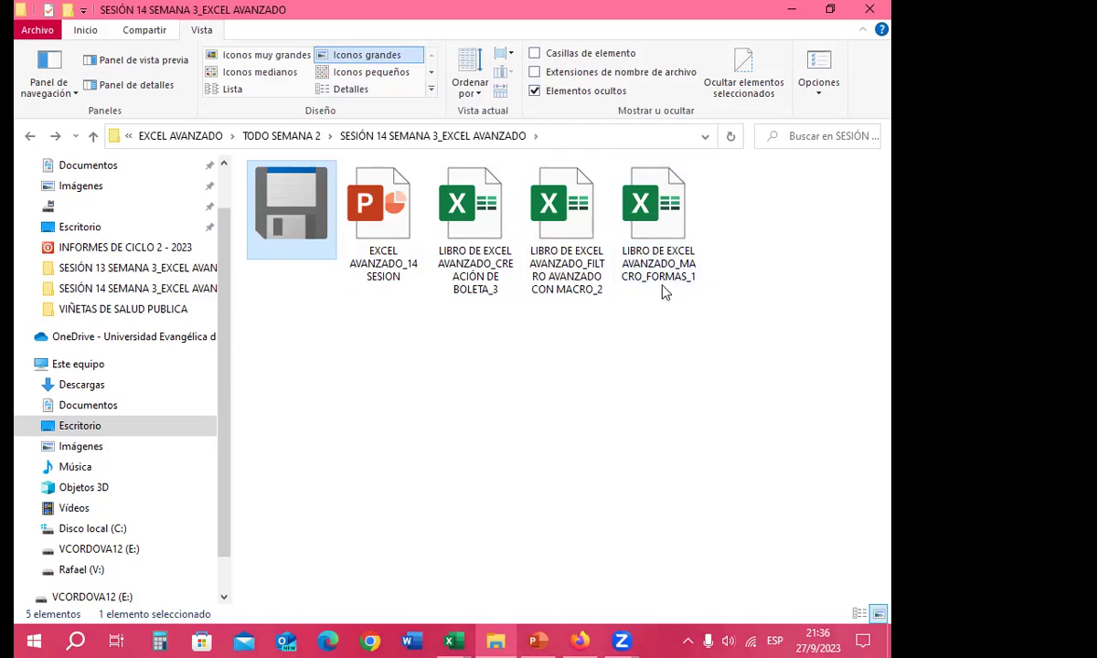
left_click(451, 641)
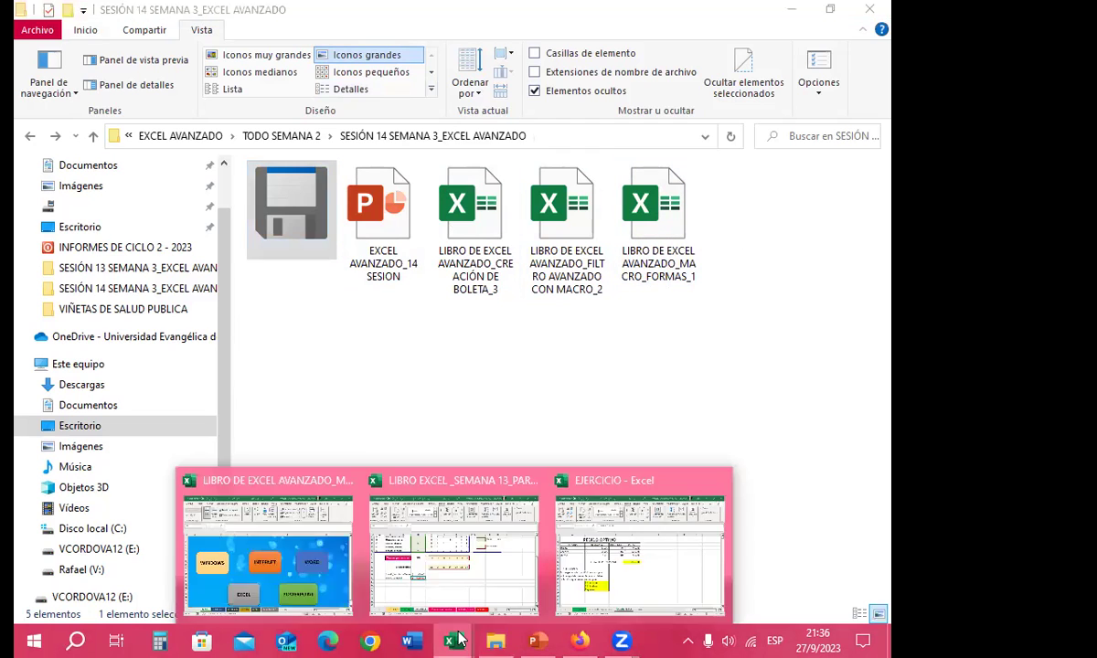
left_click(285, 498)
left_click(325, 269)
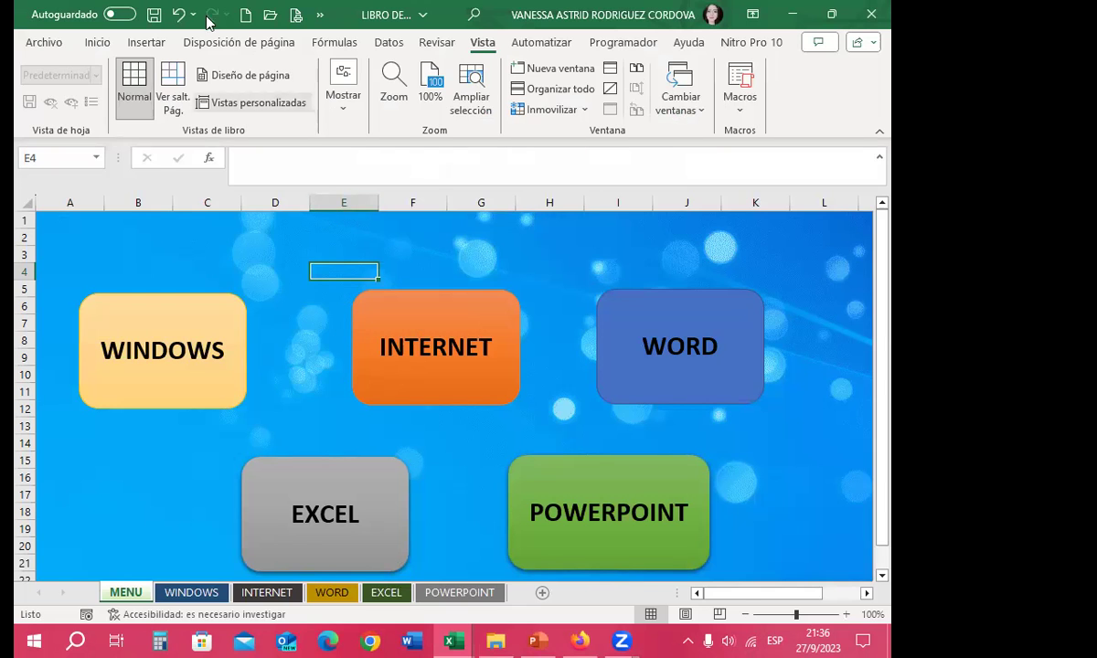
Step: Open the full Guardar como dialog for the MENU workbook in the session 14 folder
left_click(37, 45)
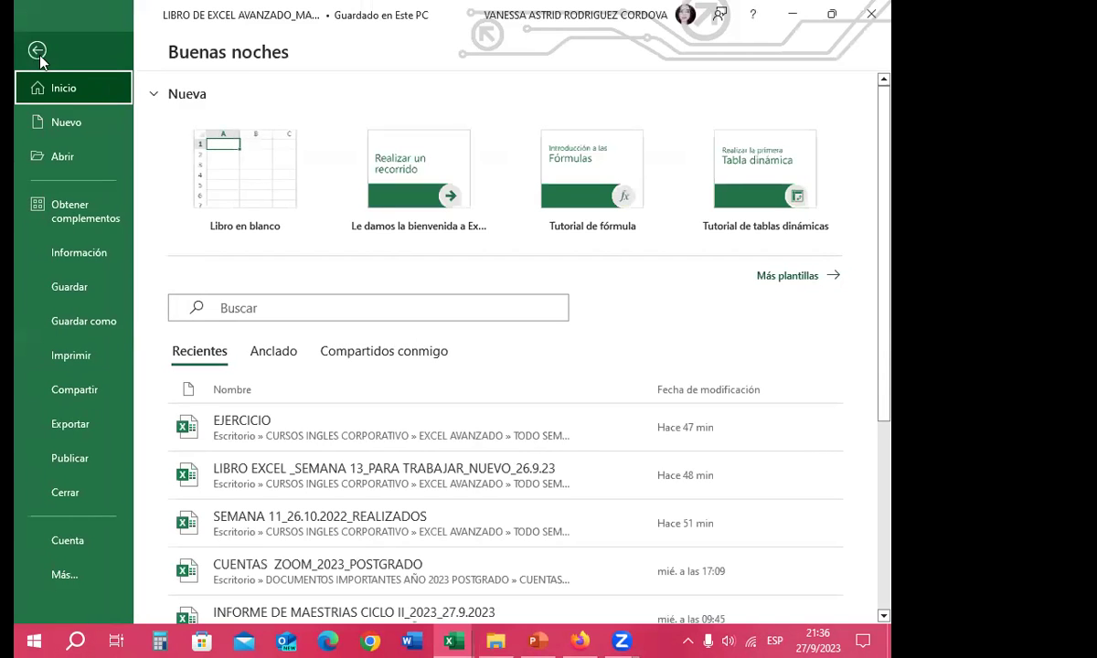
left_click(97, 324)
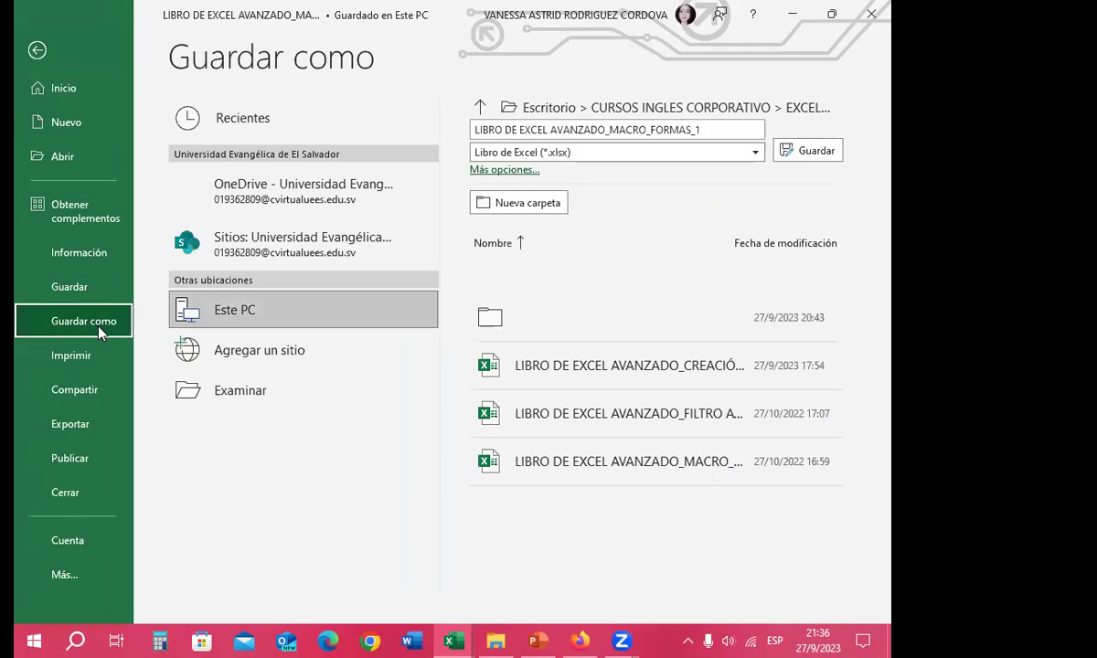
left_click(625, 109)
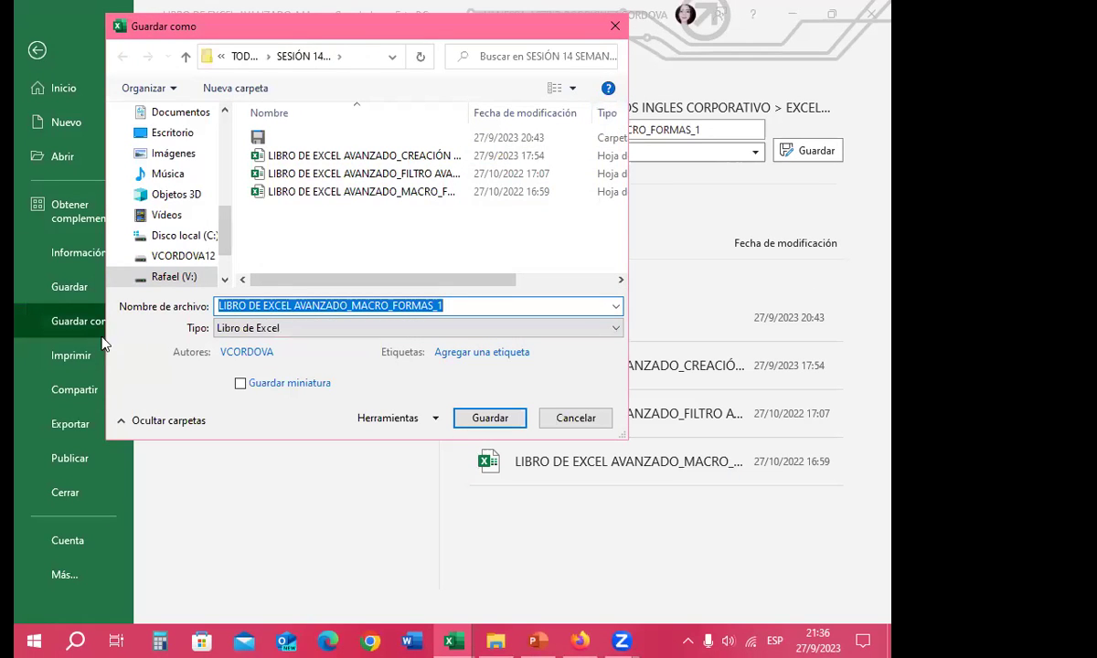
Step: Choose the Libro de Excel habilitado para macros file type, look through the TODO SEMANA 2 folder and return to the session 14 folder
left_click(283, 328)
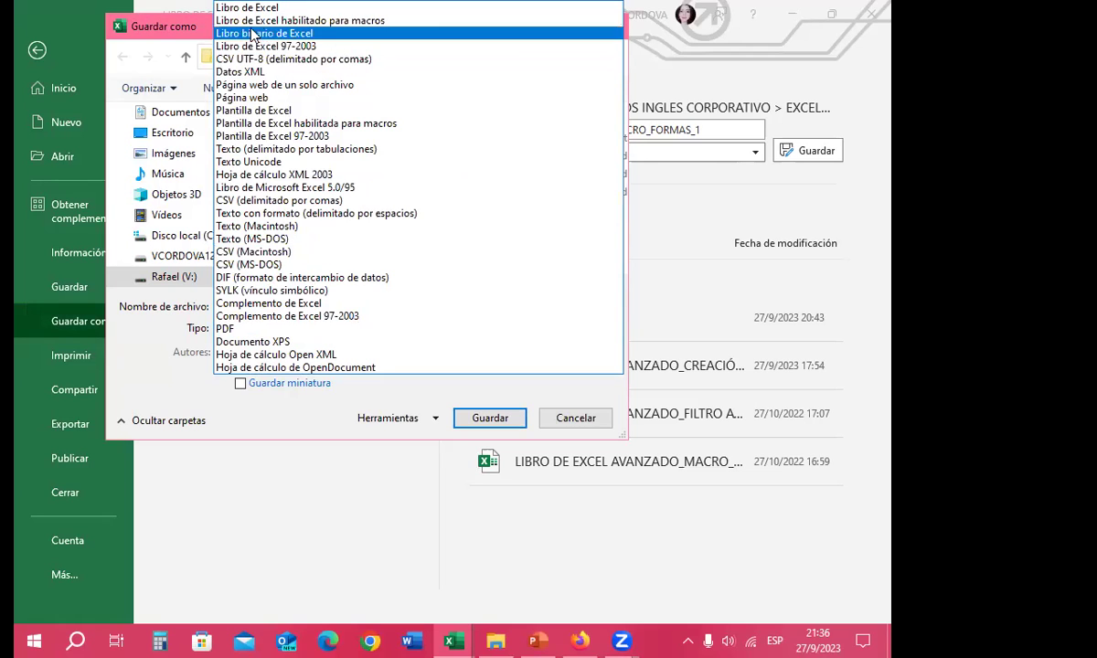
left_click(344, 21)
left_click(469, 308)
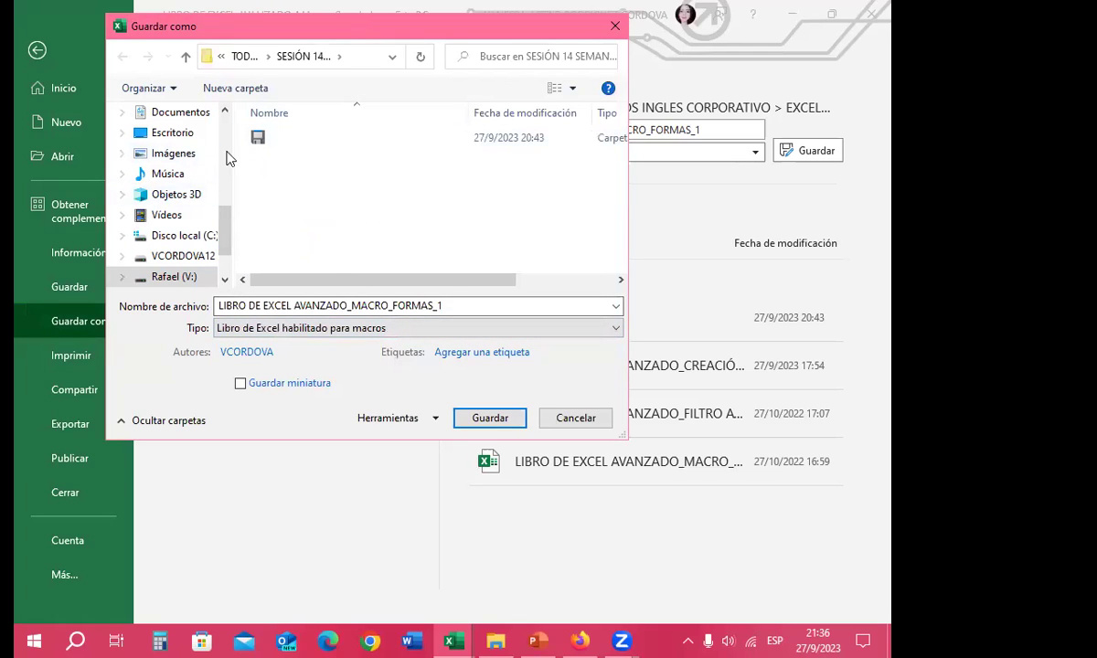
left_click(179, 57)
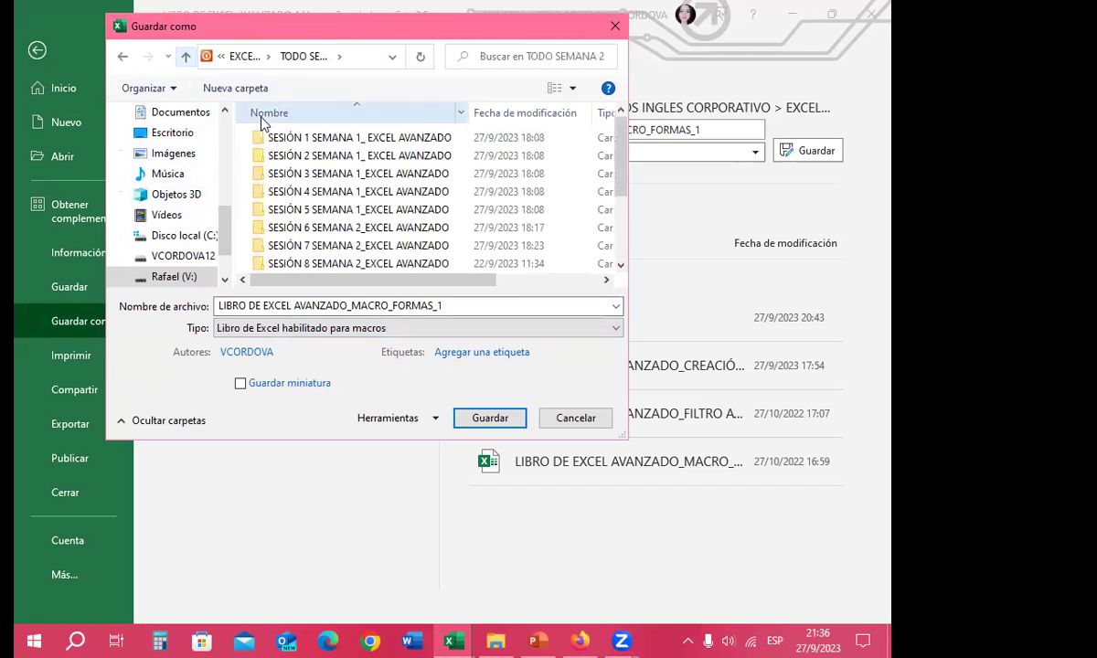
scroll(354, 135, "down", 2)
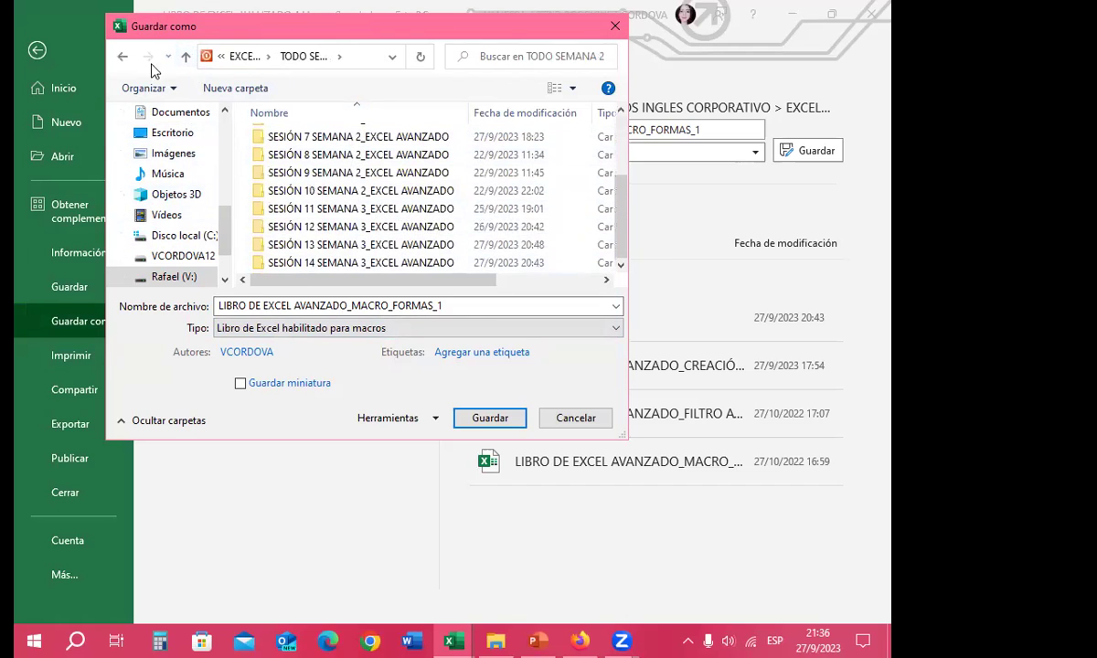
left_click(122, 61)
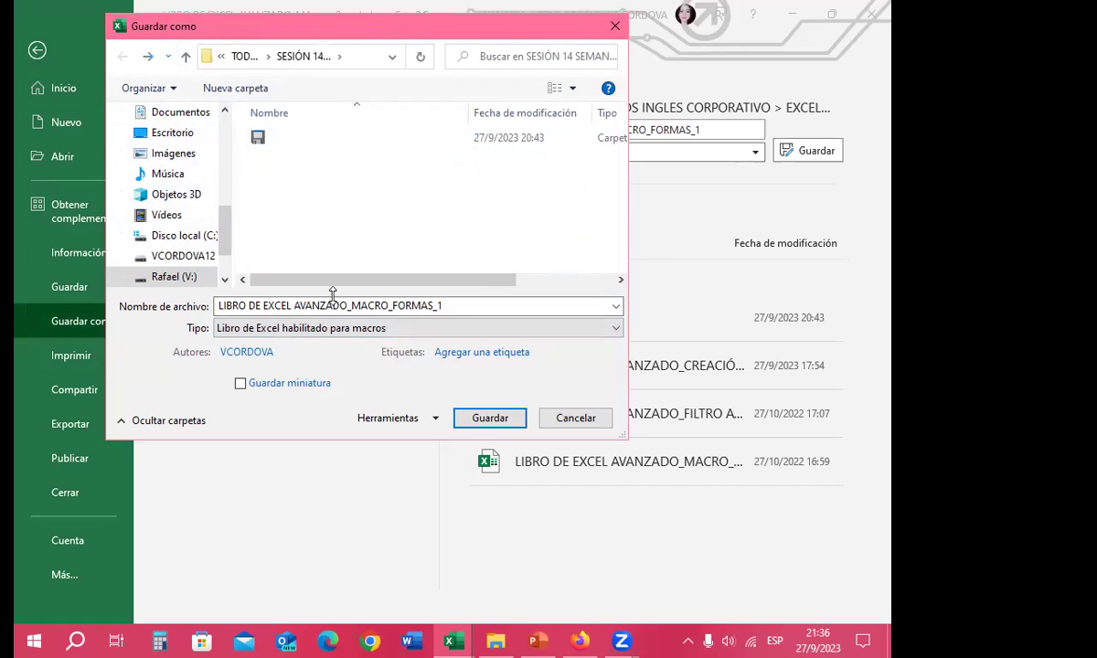
Step: Switch the file type back to Libro de Excel and widen the name column to read the existing workbooks' full names
left_click(385, 333)
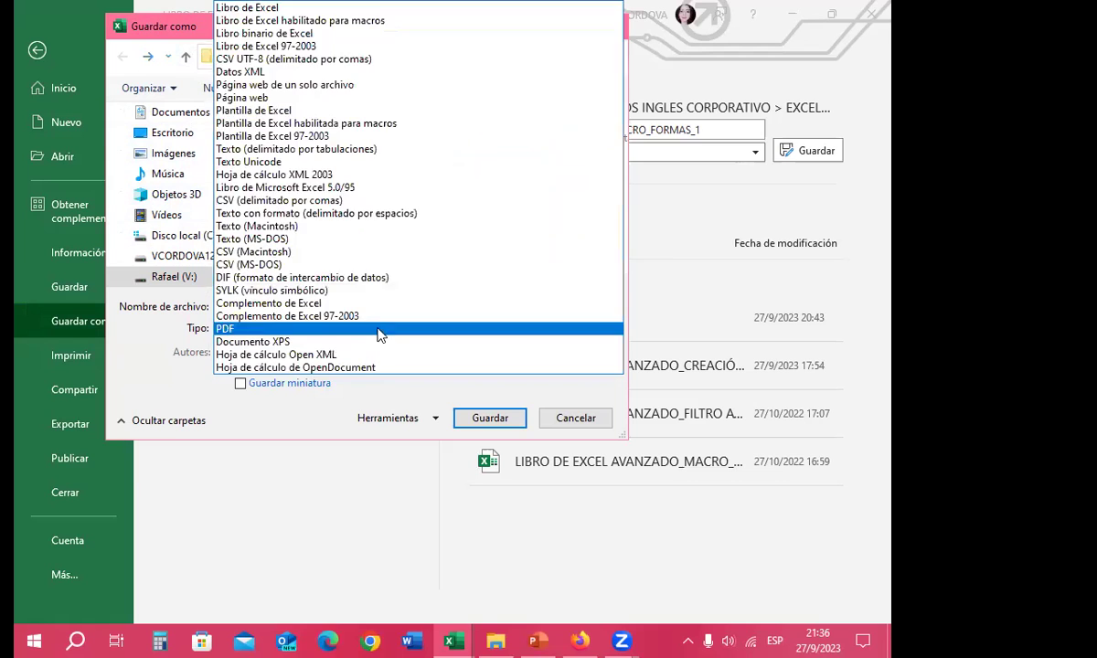
left_click(275, 9)
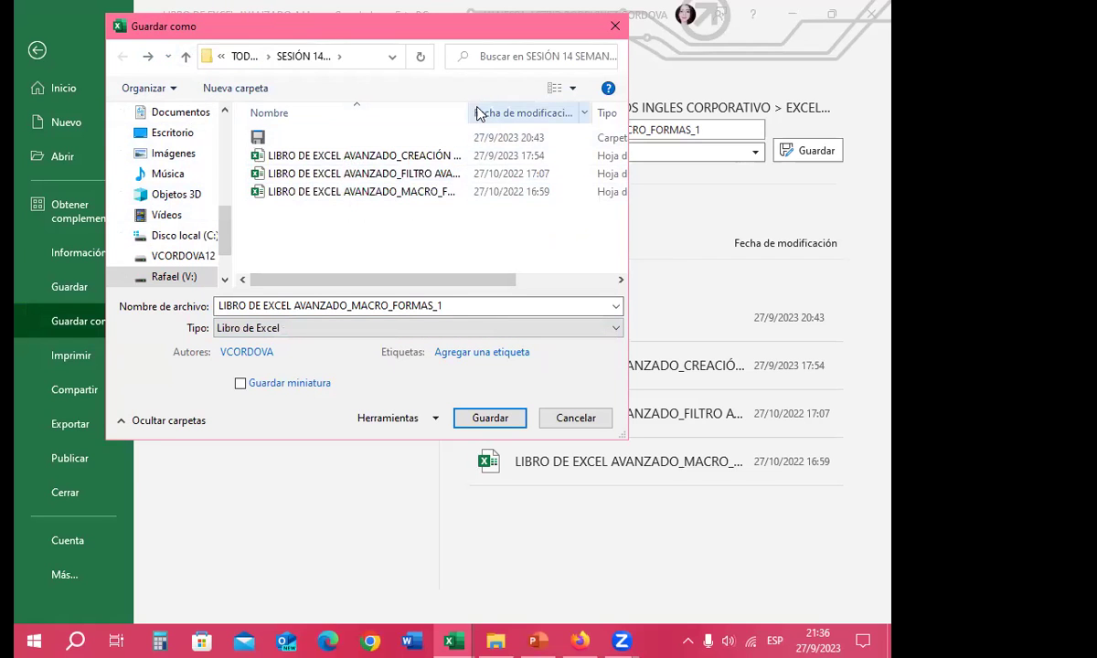
left_click_drag(470, 106, 559, 110)
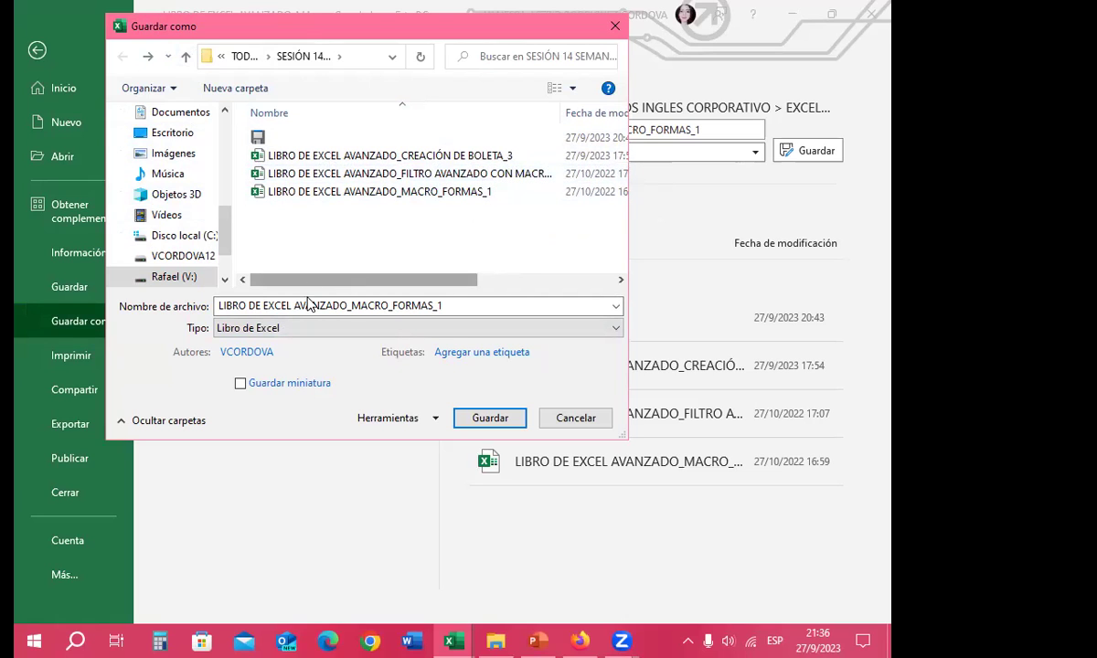
Step: Save LIBRO DE EXCEL AVANZADO_MACRO_FORMAS_1 in the session 14 folder as Libro de Excel habilitado para macros
left_click(282, 327)
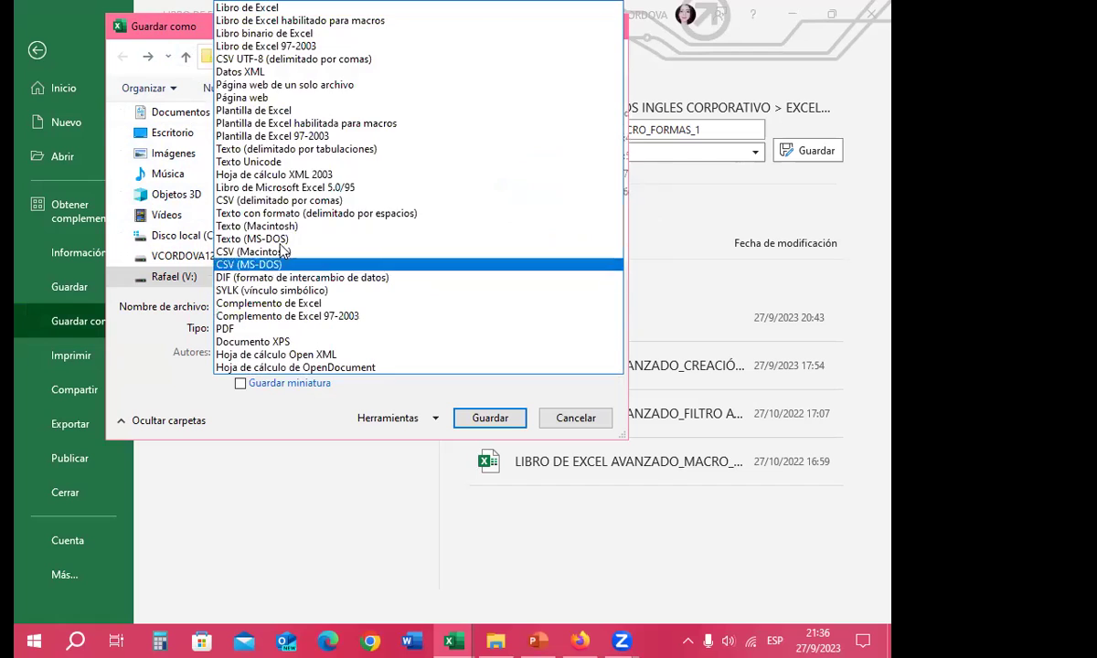
left_click(309, 20)
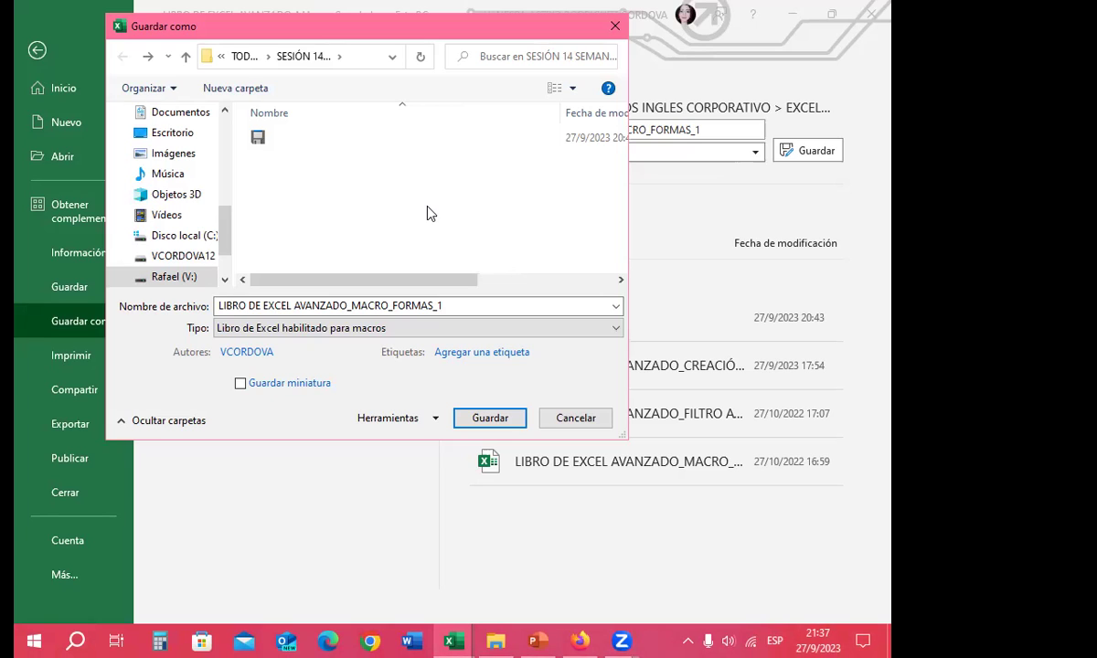
left_click(488, 420)
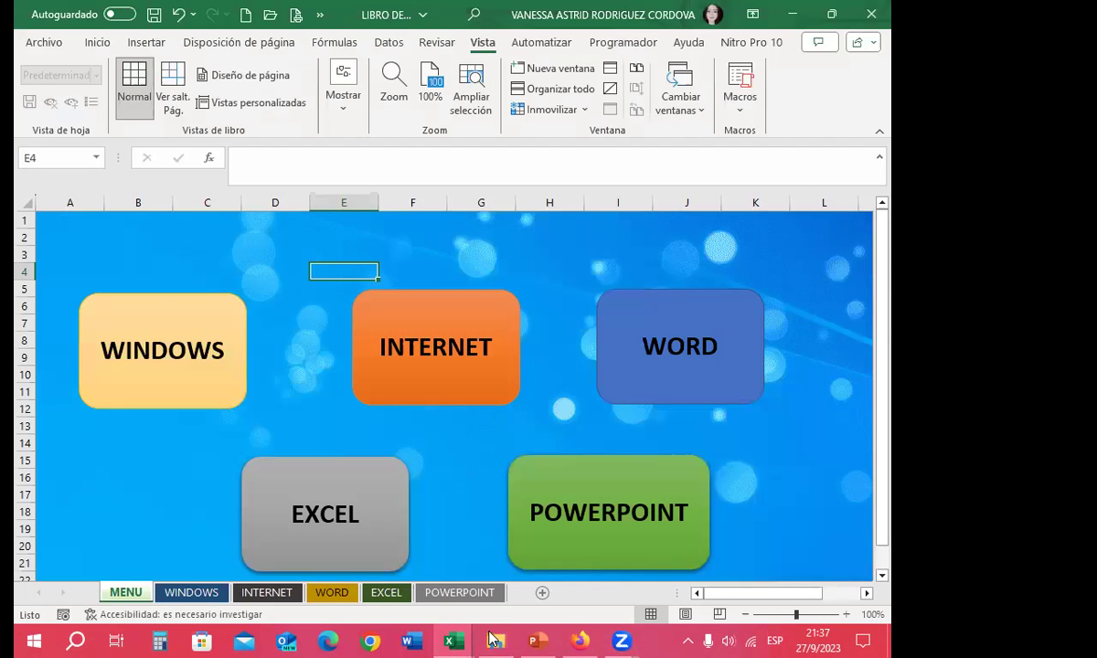
Step: Switch to File Explorer and open the properties of the macro-enabled LIBRO DE EXCEL AVANZADO_MACRO_FORMAS_1 workbook in the session 14 folder
key("alt+Tab")
left_click(758, 345)
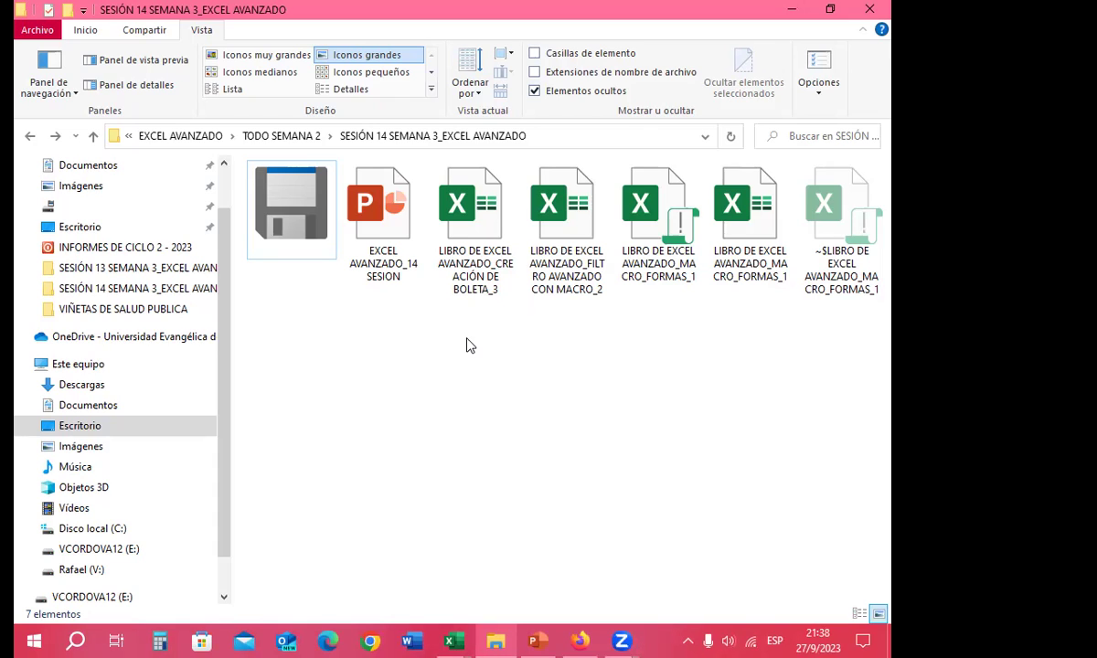
left_click(639, 243)
right_click(638, 247)
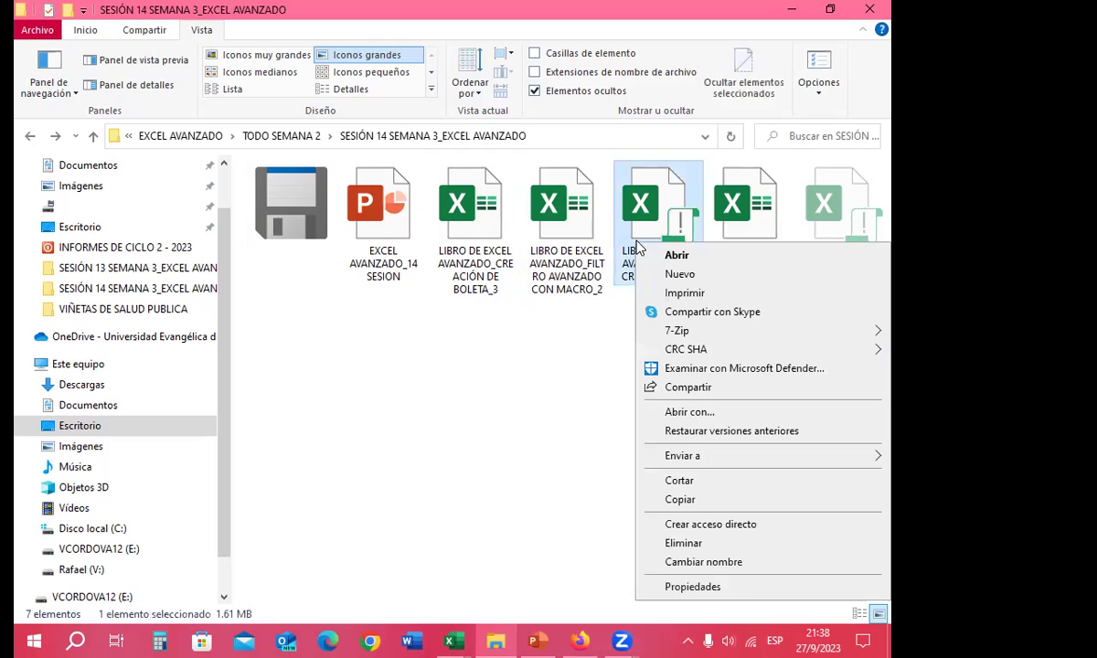
left_click(704, 587)
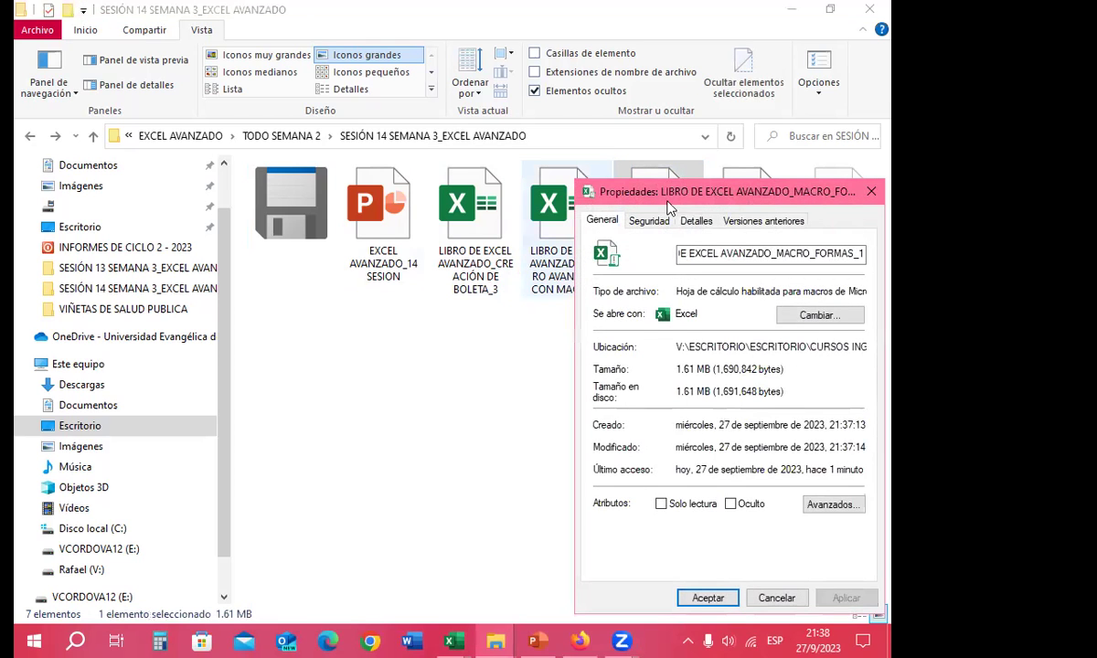
left_click_drag(685, 184, 379, 86)
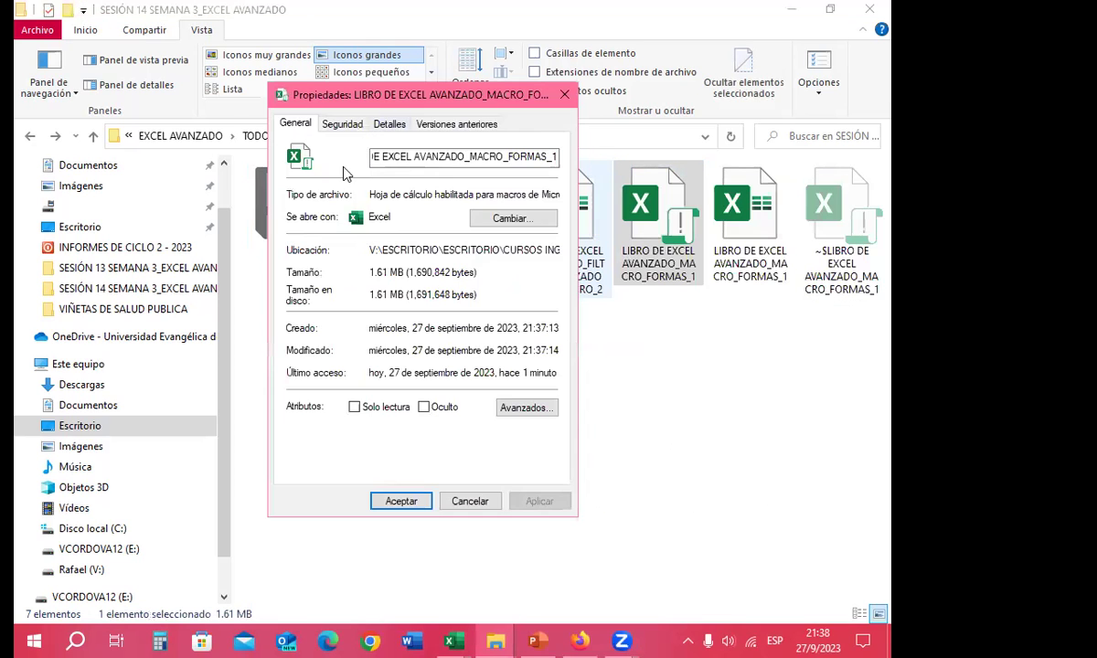
Step: Read the full Tipo de archivo entry in the properties, and check the open workbook's file name and location in Excel
left_click(475, 195)
key("Right")
key("Right")
key("Right")
key("Right")
key("Right")
key("Right")
key("Right")
key("Right")
key("Right")
key("Right")
key("Right")
key("Right")
key("Right")
key("Right")
key("Right")
key("Right")
key("Right")
key("Right")
key("Right")
key("Right")
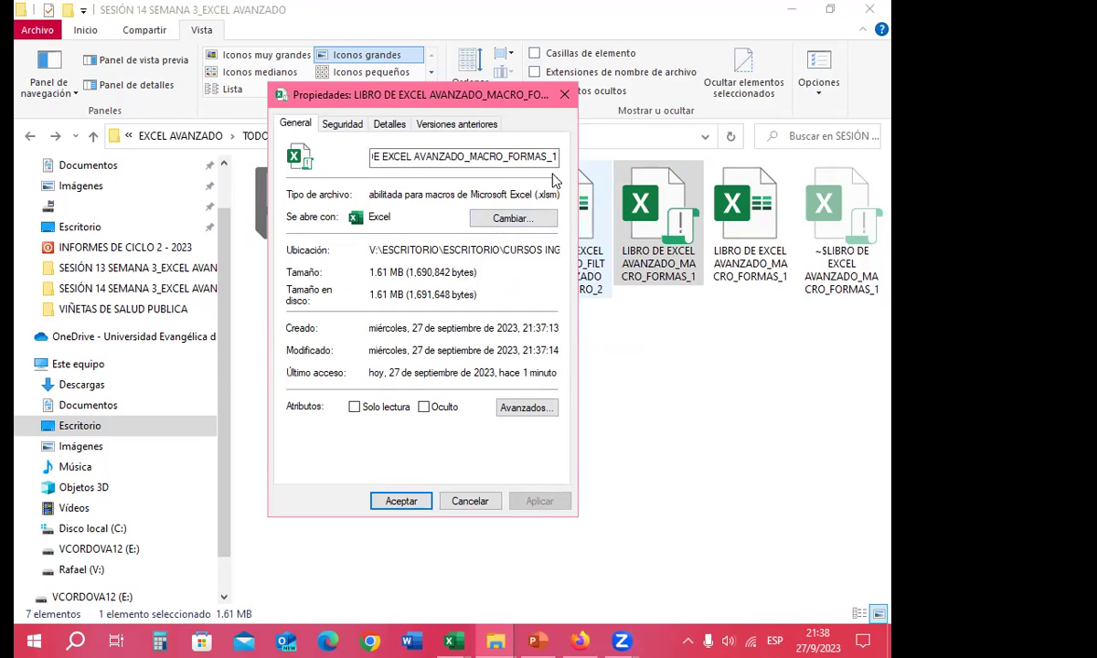
left_click(565, 94)
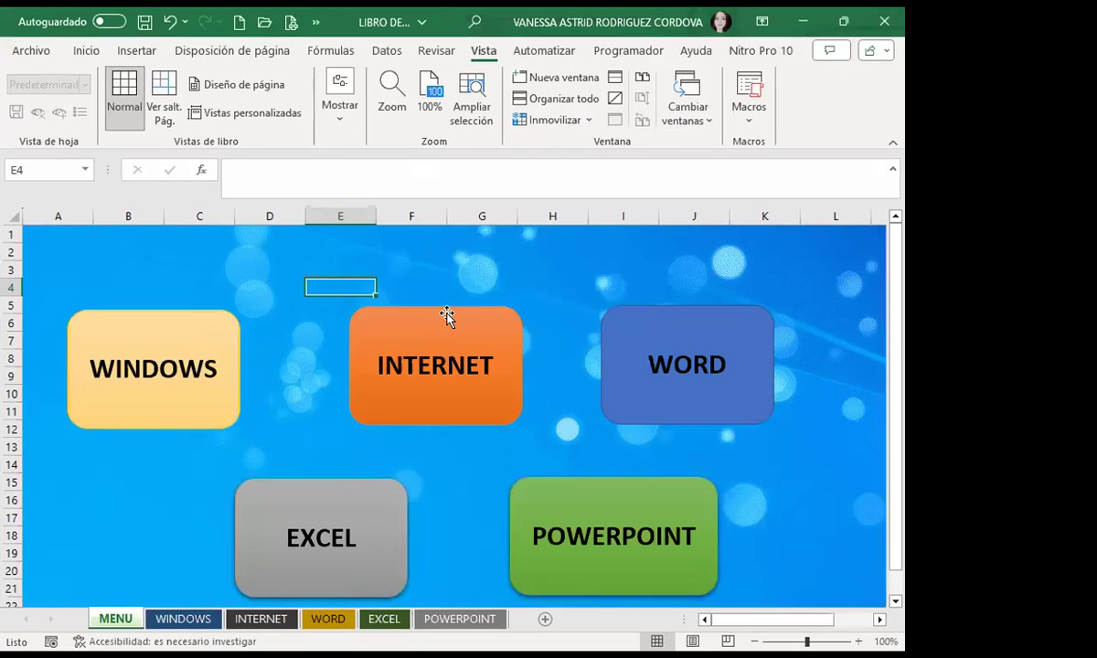
left_click(420, 23)
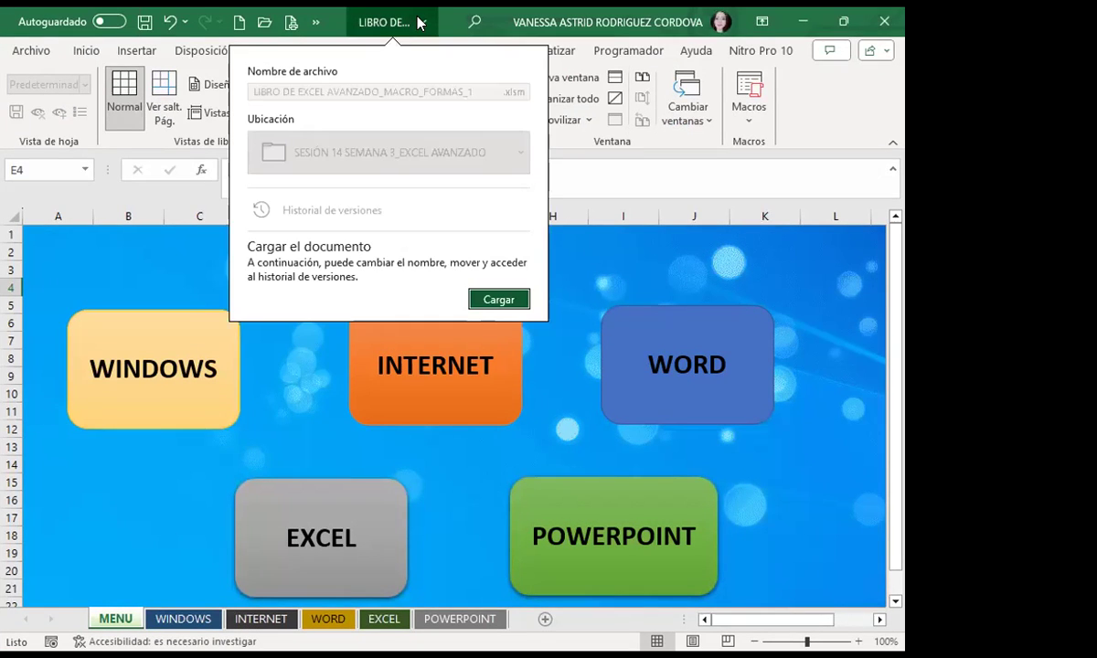
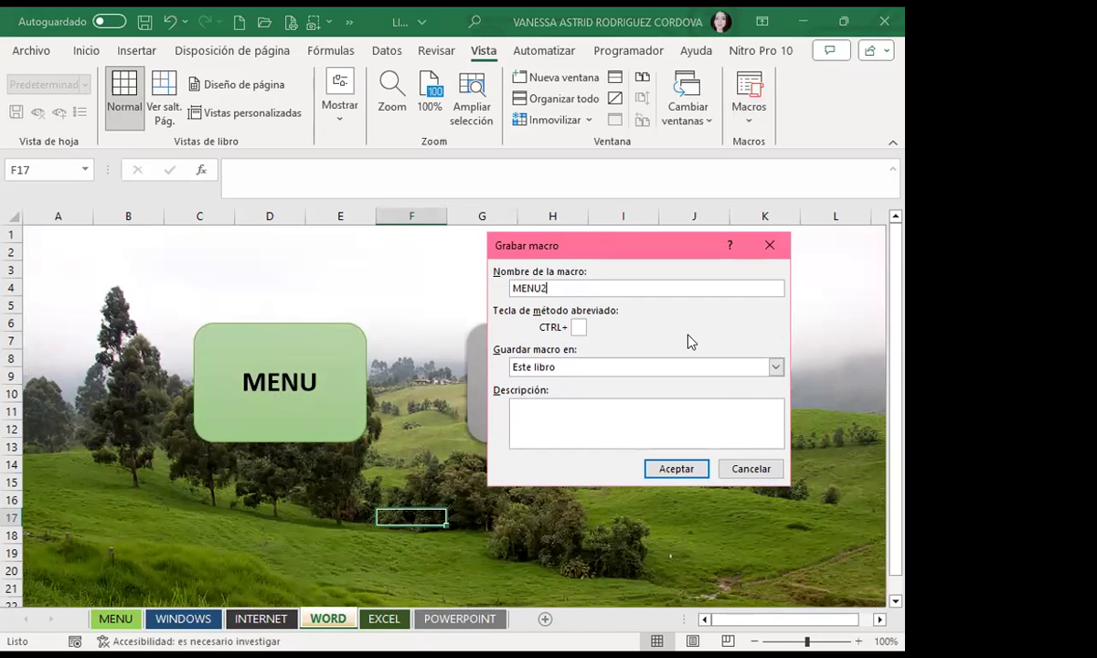
Step: Record the MENU2 macro in this workbook, going to cell D11 on the MENU sheet, and stop recording
left_click(666, 468)
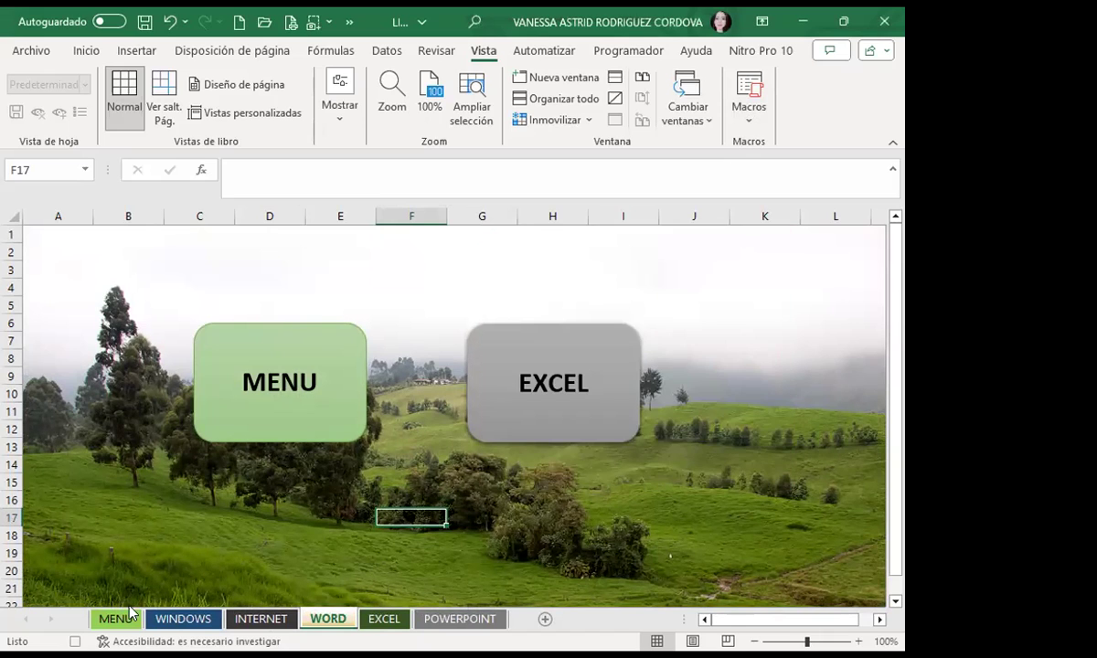
left_click(117, 620)
left_click(300, 410)
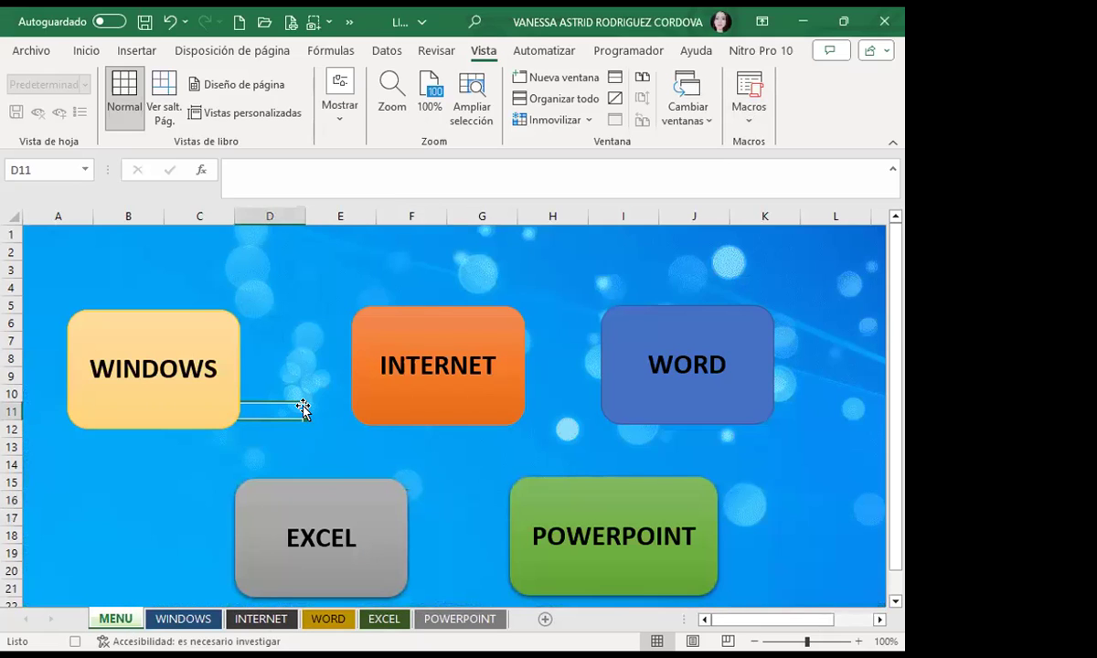
left_click(75, 641)
Step: Assign the MENU2 macro to the MENU shape on the WINDOWS sheet
left_click(184, 619)
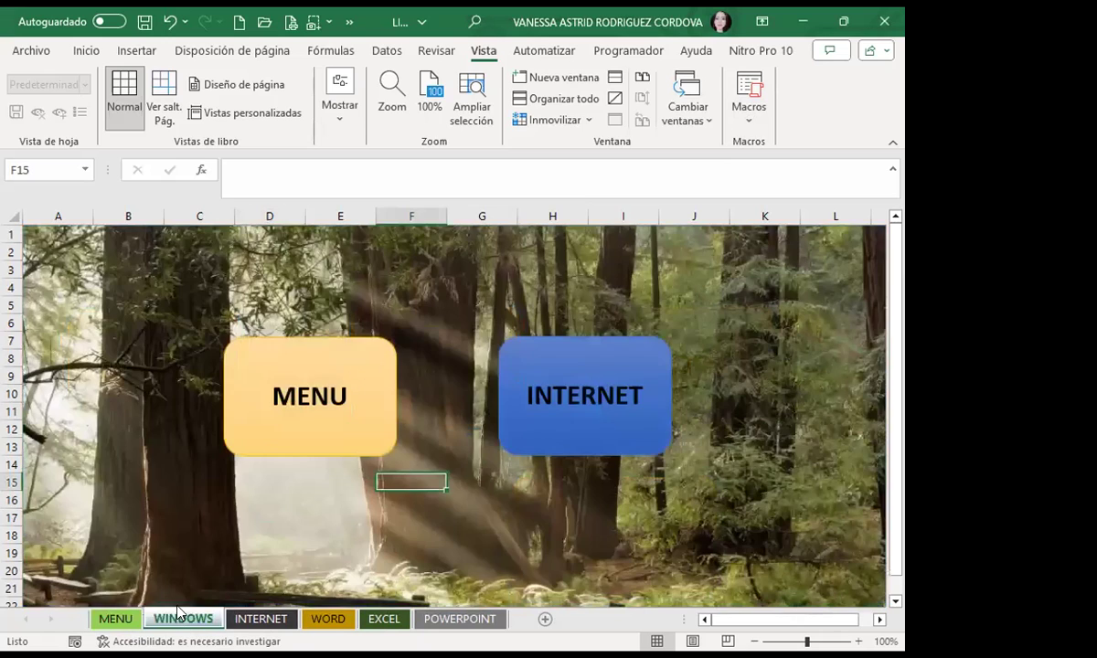
left_click(300, 445)
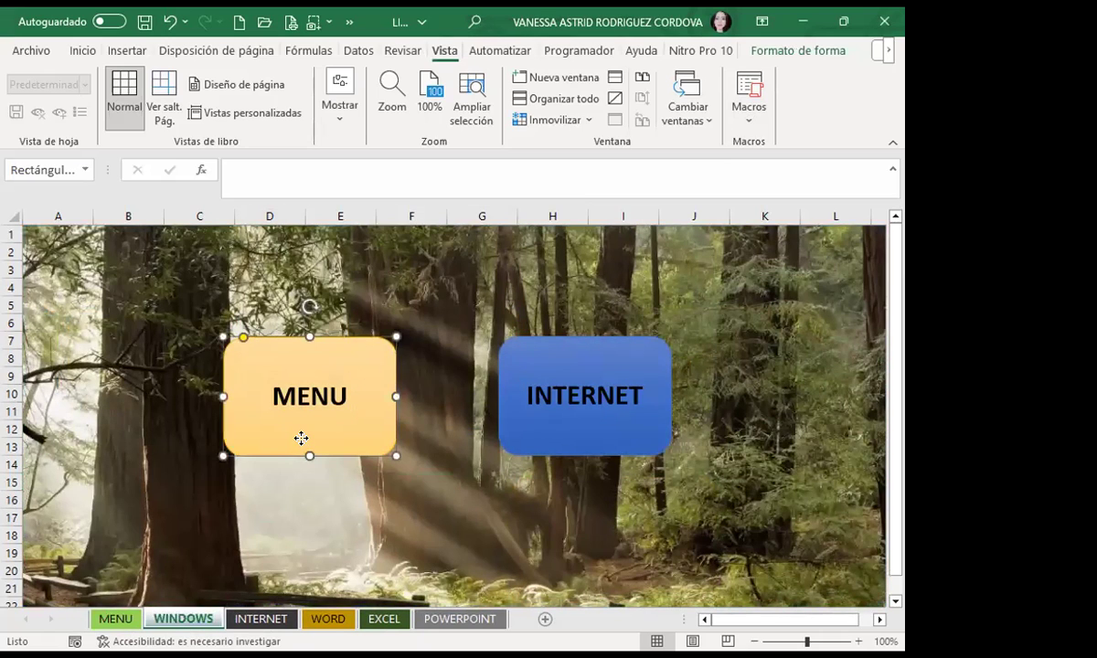
right_click(304, 430)
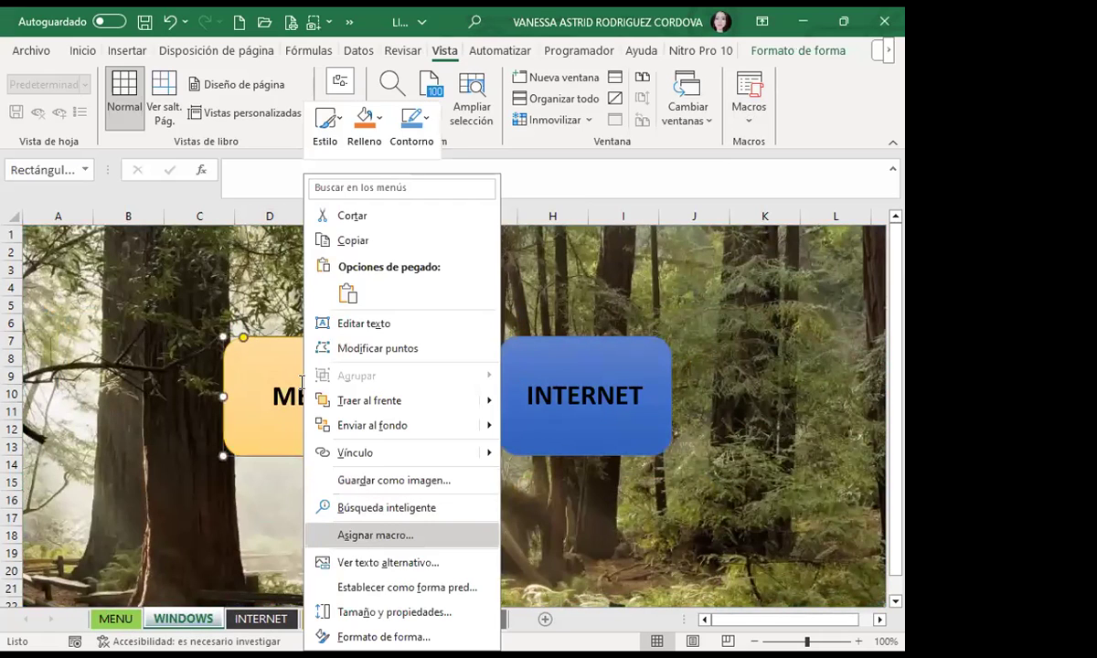
left_click(374, 535)
left_click(139, 421)
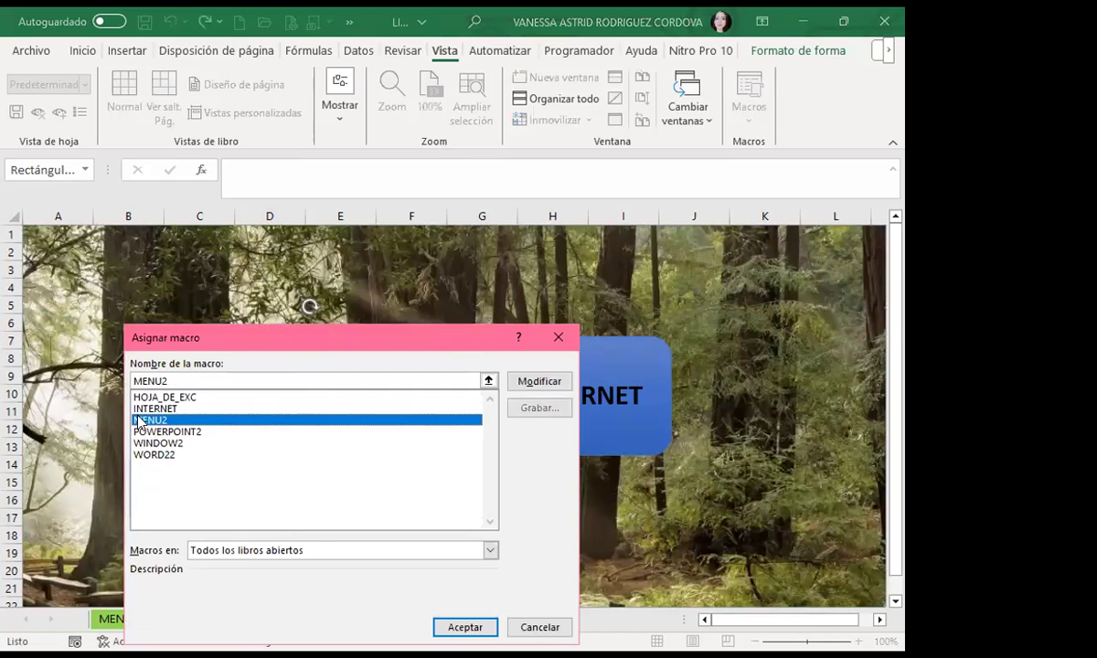
left_click(449, 629)
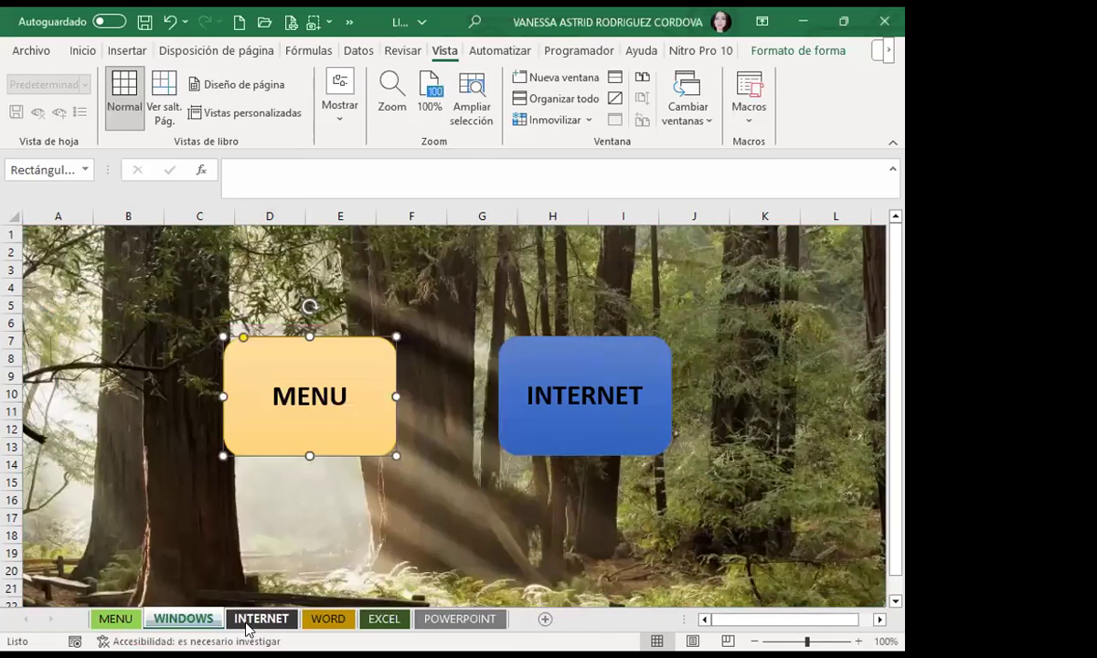
Step: Assign the MENU2 macro to the MENU shape on the INTERNET sheet
left_click(261, 619)
left_click(318, 420)
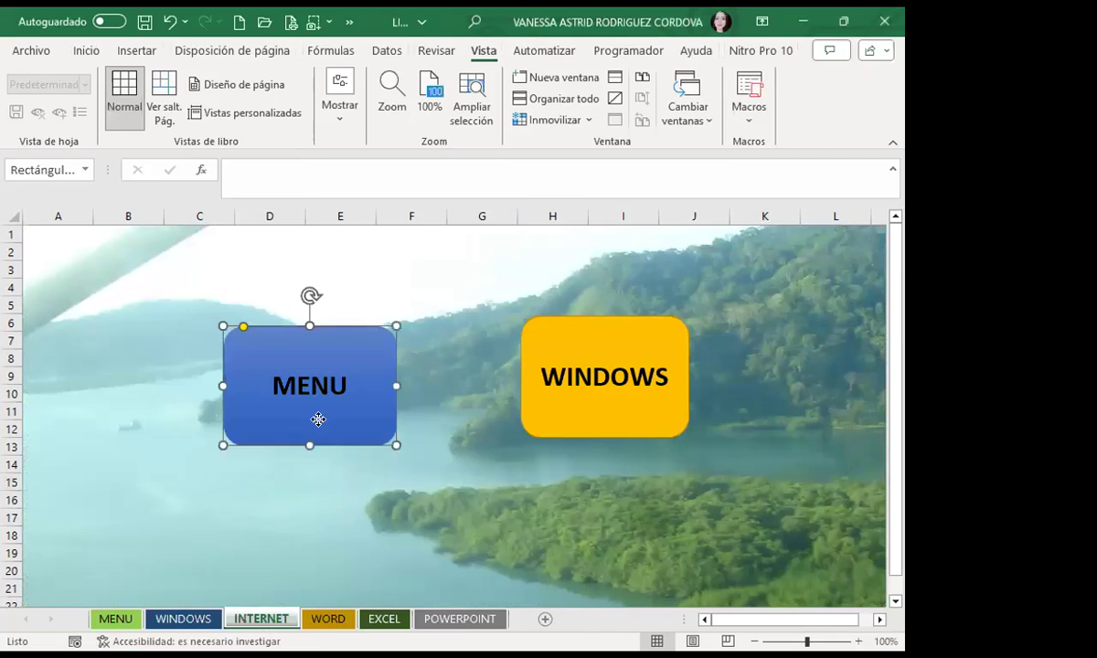
right_click(318, 420)
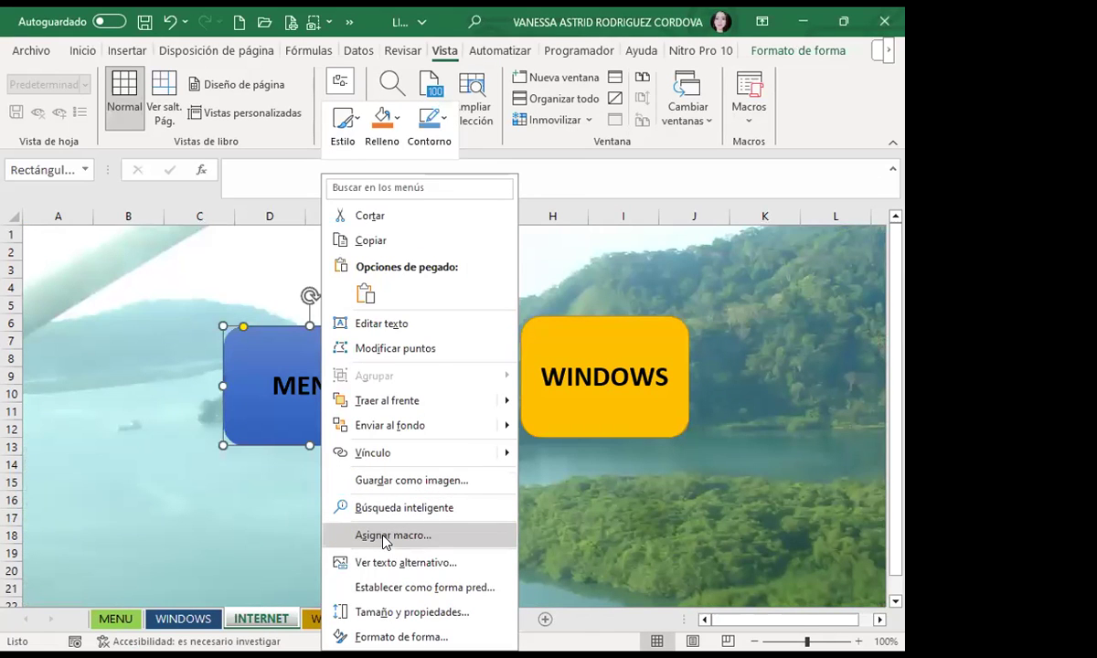
left_click(380, 536)
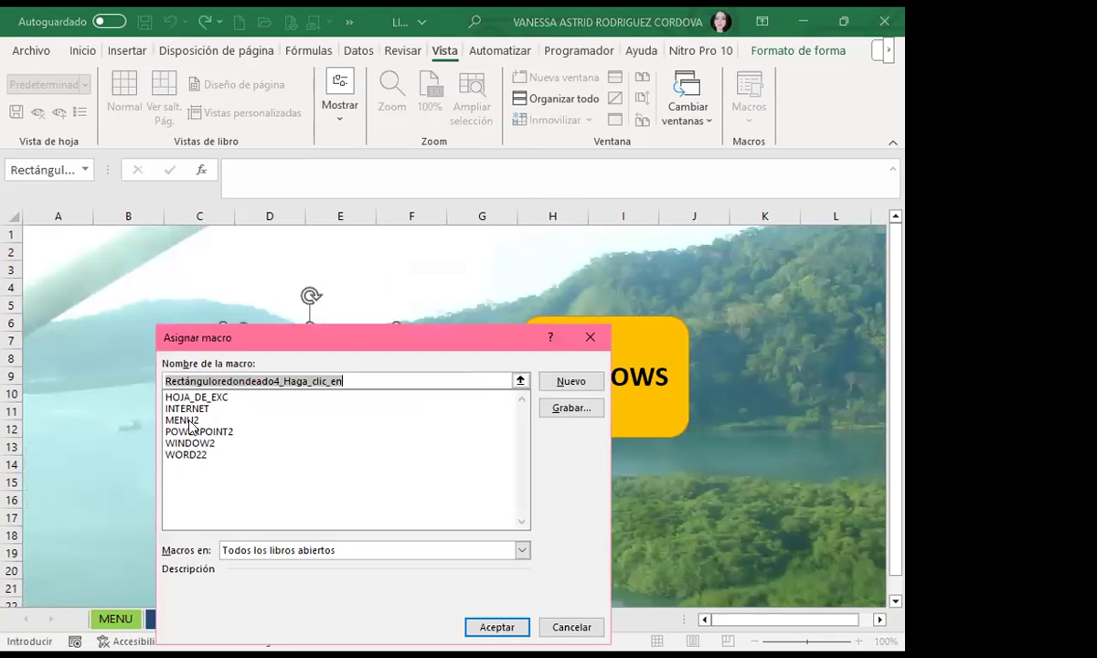
left_click(183, 419)
left_click(482, 629)
Step: Assign the MENU2 macro to the MENU shape on the WORD sheet
left_click(328, 619)
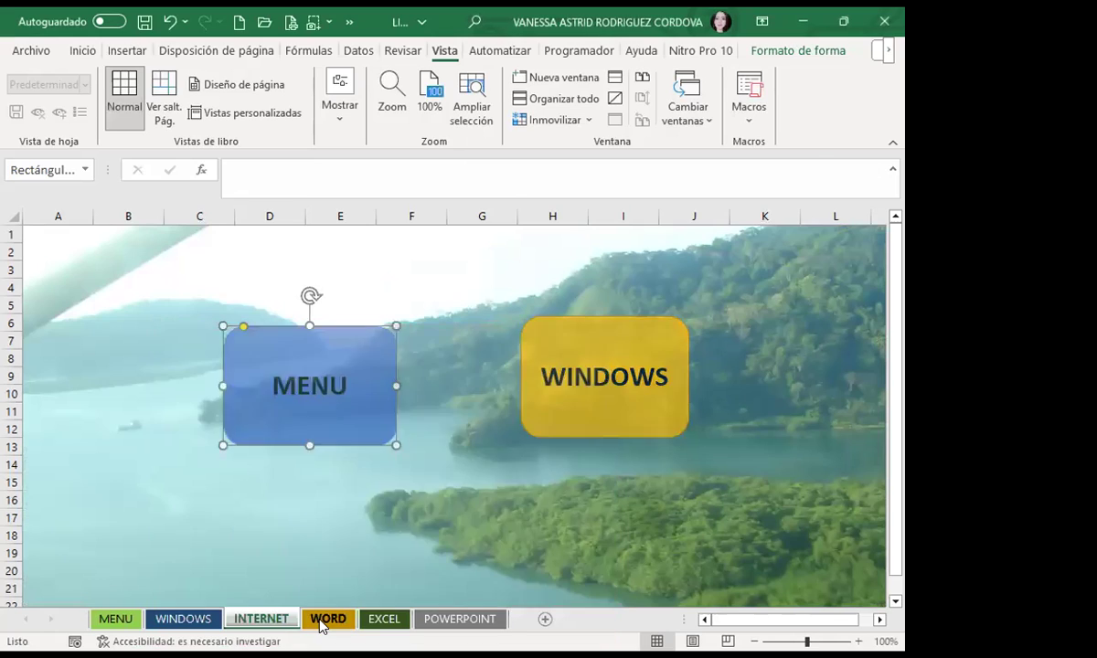
left_click(306, 436)
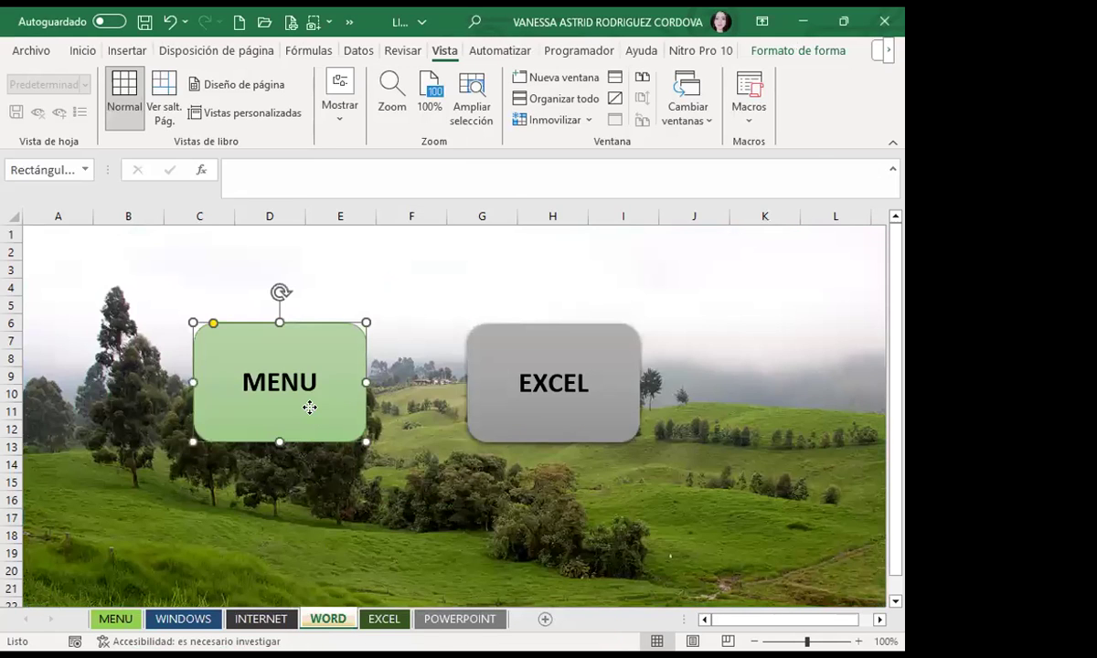
right_click(309, 408)
left_click(384, 535)
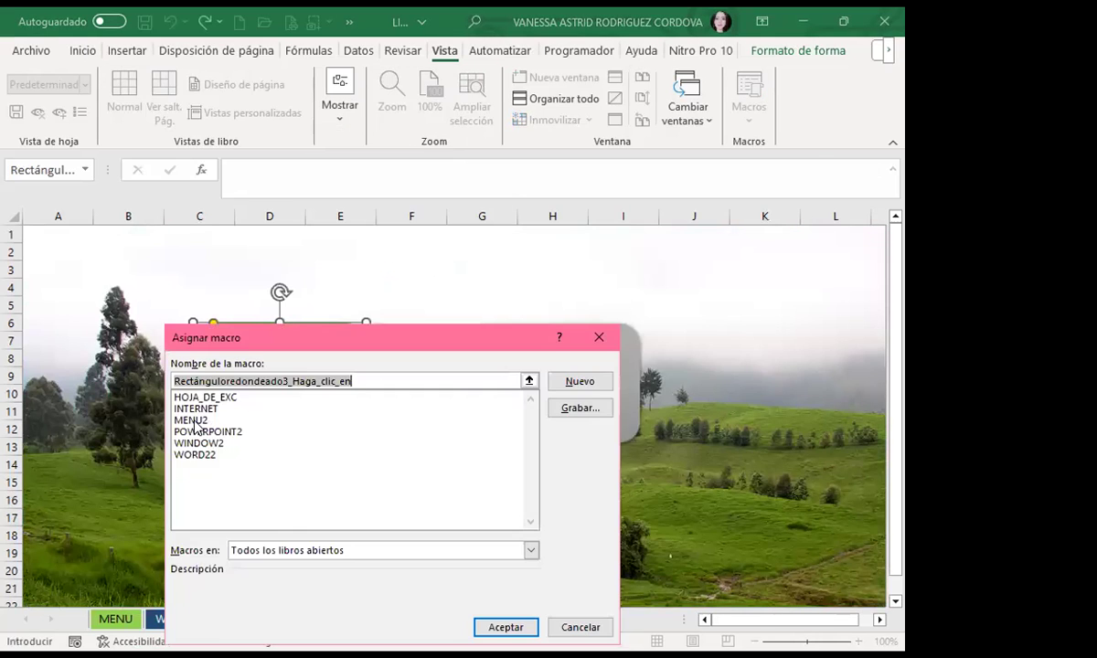
left_click(197, 420)
left_click(506, 627)
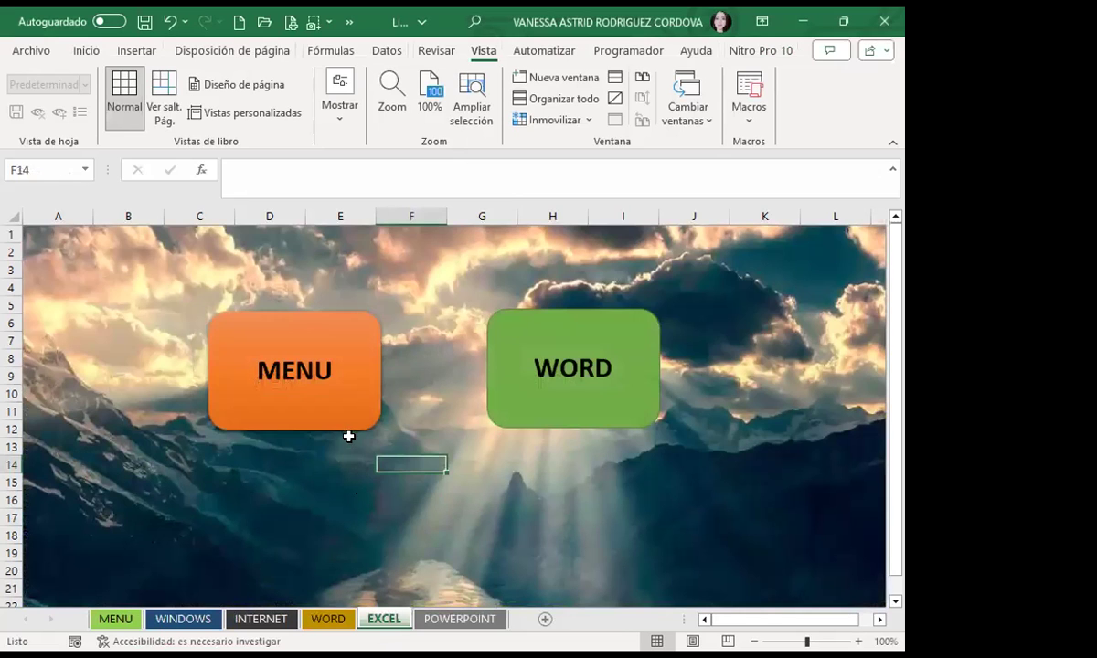
Step: Assign the MENU2 macro to the MENU shape on the EXCEL sheet
left_click(350, 431)
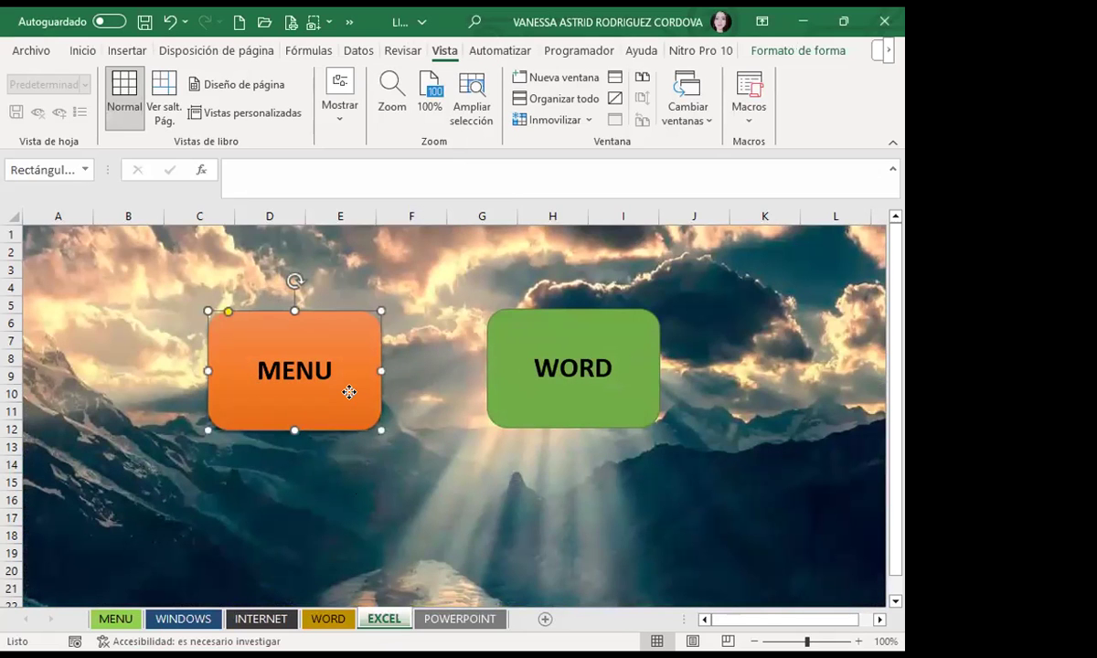
right_click(351, 393)
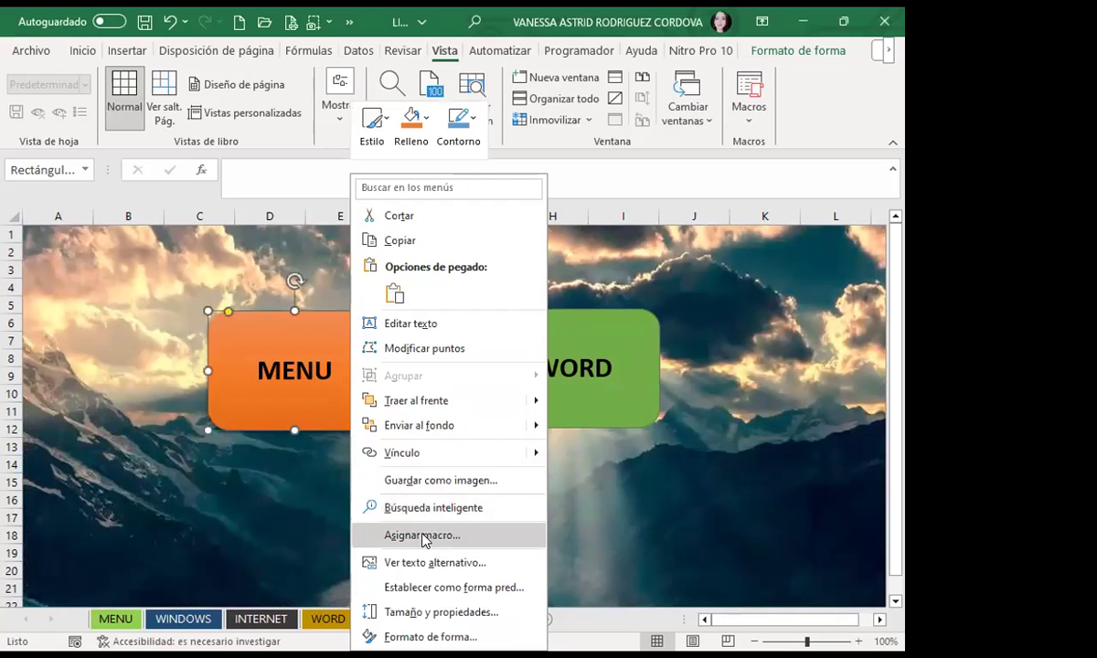
key("Return")
left_click(219, 420)
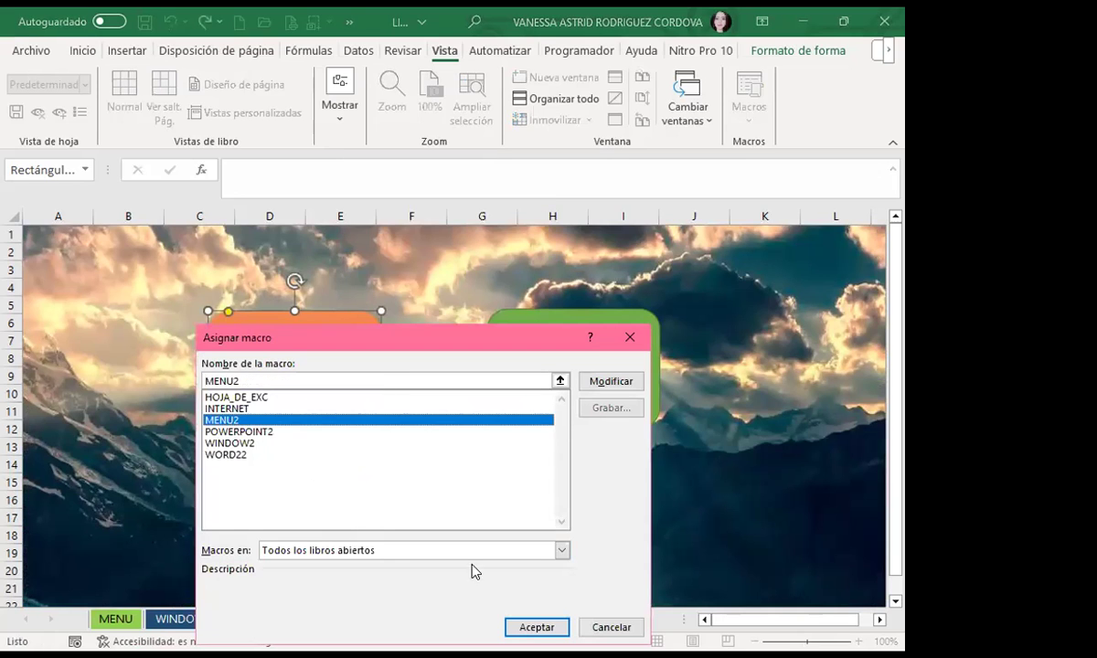
left_click(536, 628)
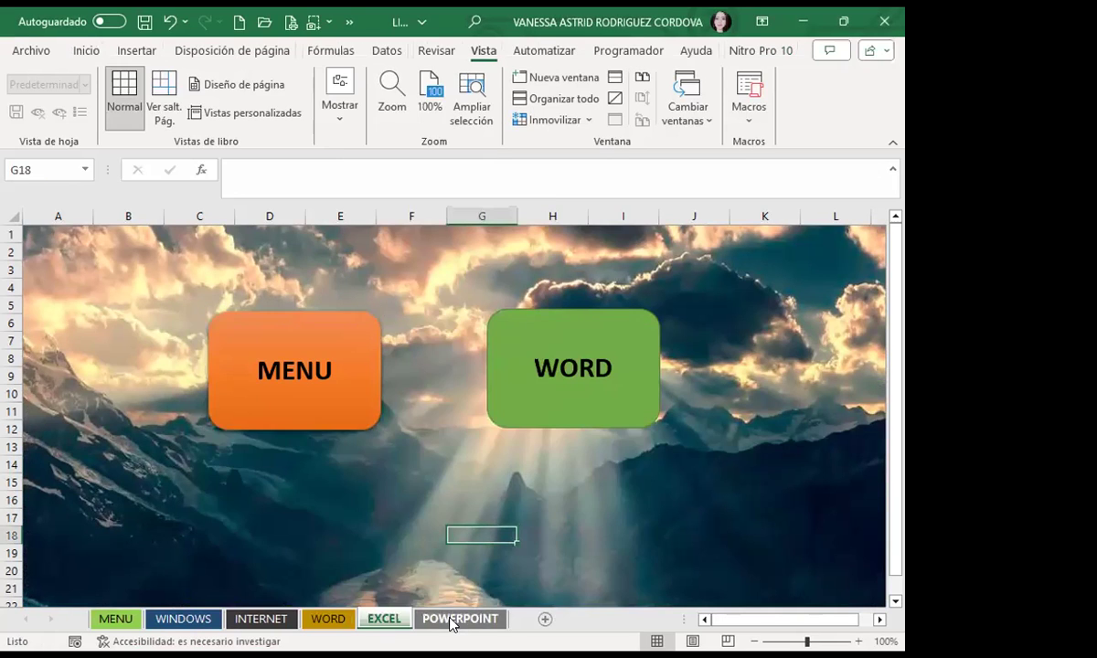
Step: Assign the MENU2 macro to the MENU shape on the POWERPOINT sheet and deselect the shape
left_click(451, 619)
left_click(339, 373, "ctrl")
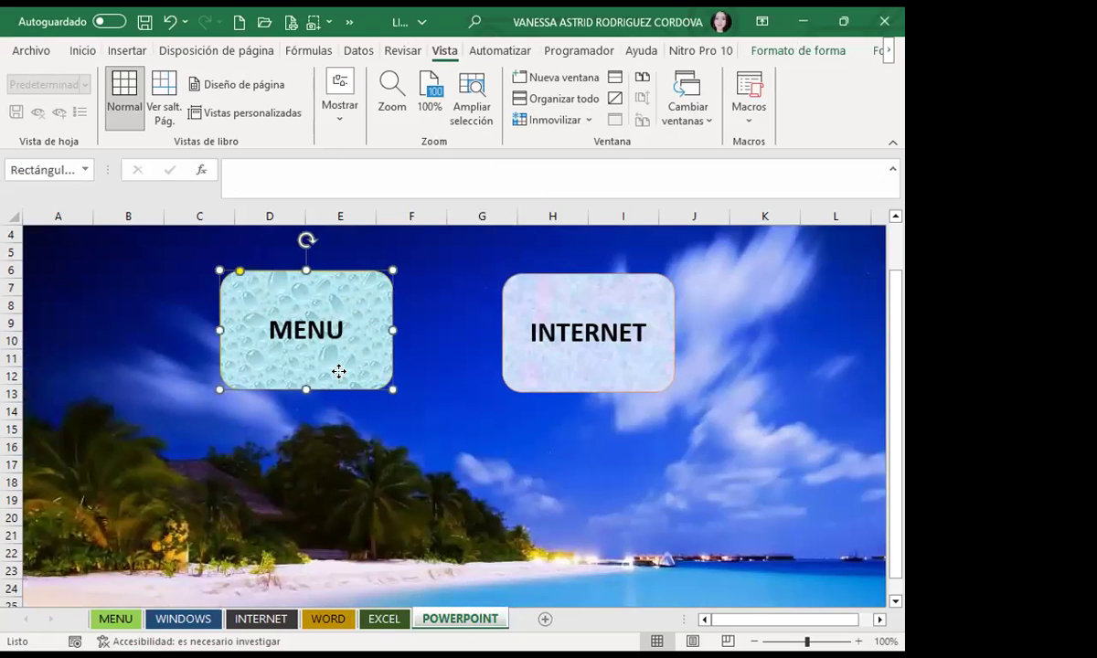
key("shift+F10")
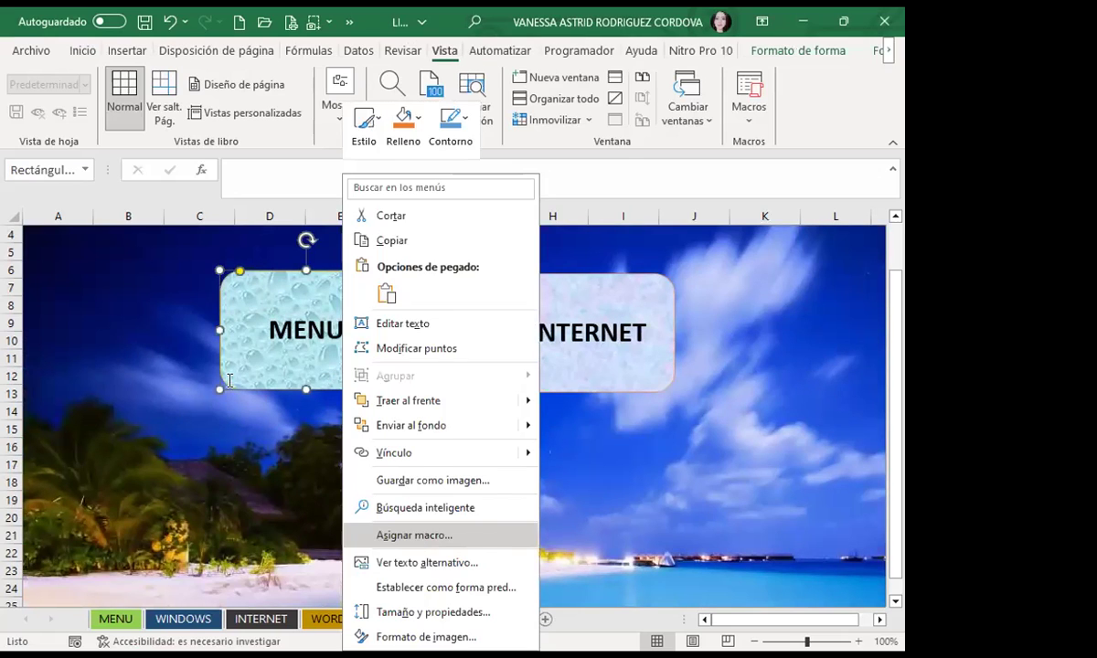
key("Return")
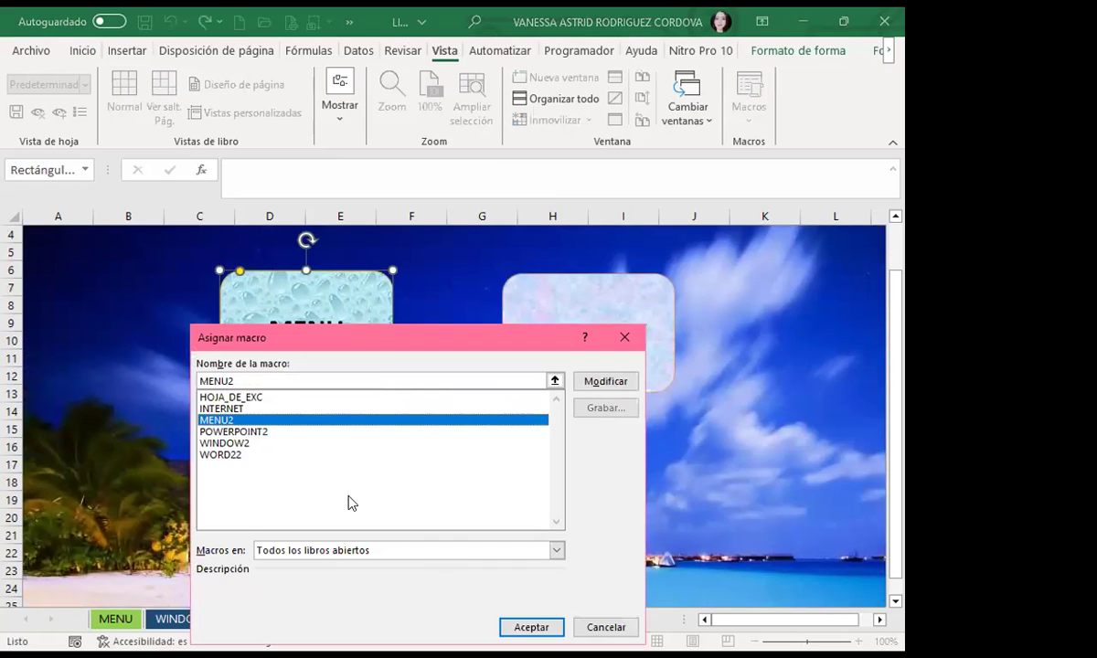
key("Return")
left_click(429, 477)
Step: Test the POWERPOINT sheet's MENU shape, and the shapes linking the MENU sheet with the WINDOWS and WORD sheets in both directions
left_click(290, 341)
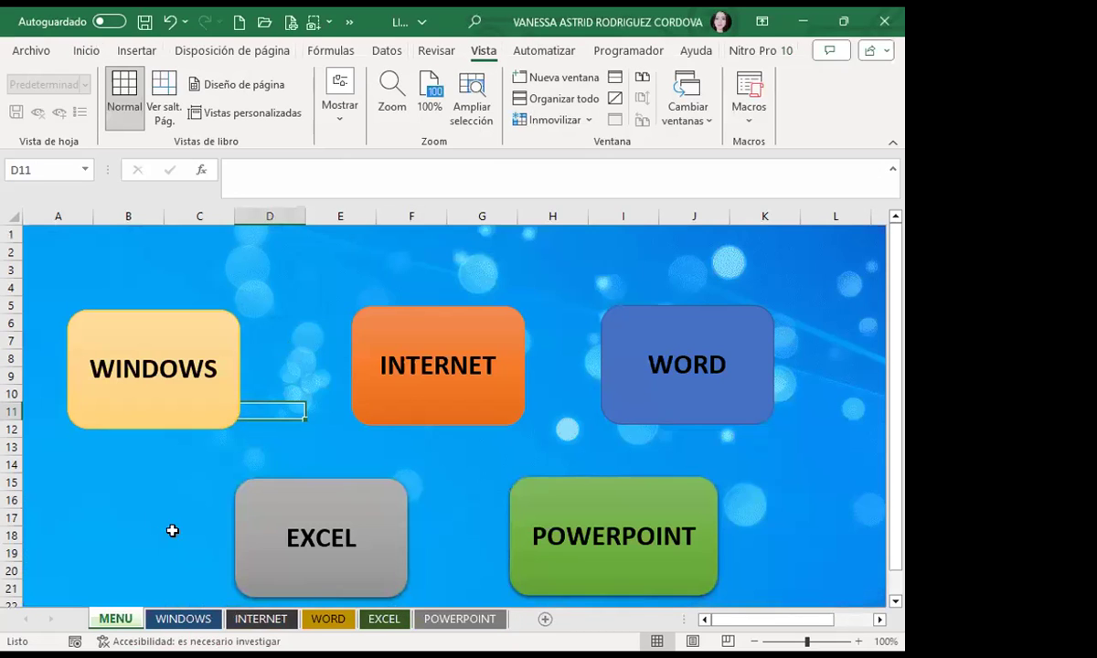
left_click(161, 377)
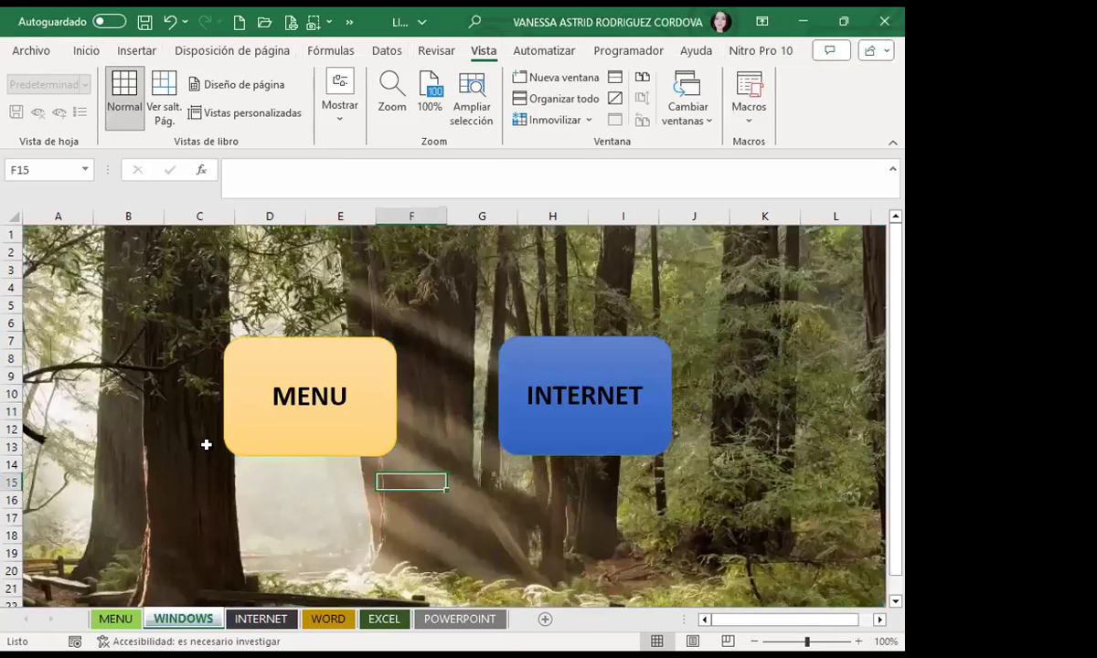
left_click(366, 423)
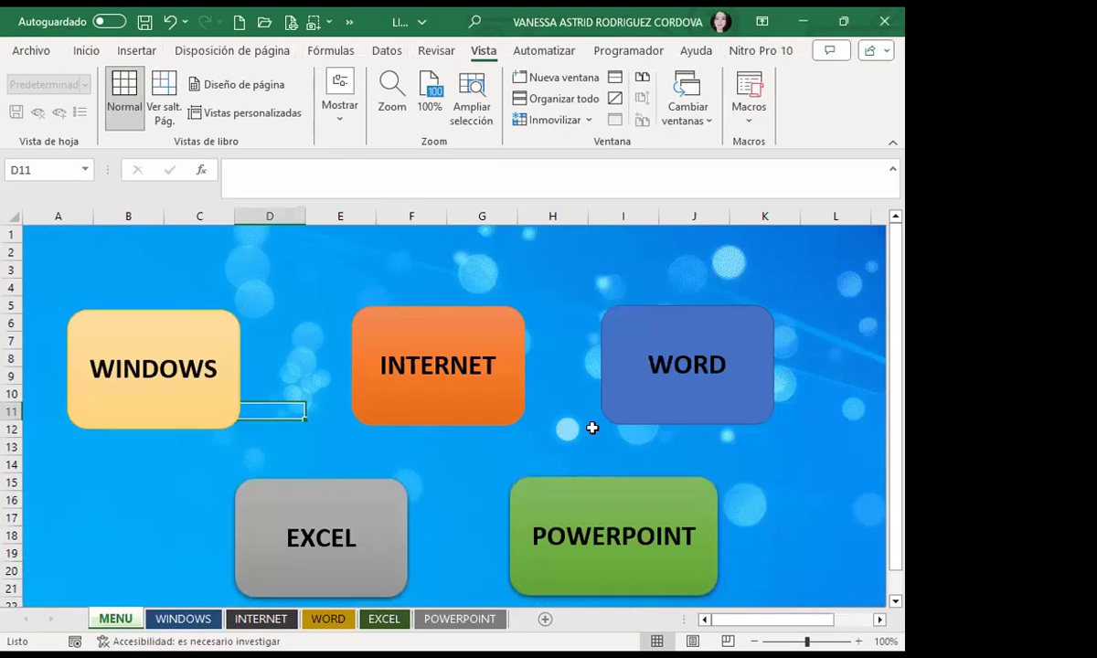
left_click(645, 358)
left_click(238, 416)
left_click(192, 406)
left_click(310, 411)
Step: Test the EXCEL, POWERPOINT and INTERNET shapes on the MENU sheet and the MENU shapes that return from those sheets, ending on INTERNET
left_click(302, 545)
left_click(271, 381)
left_click(522, 522)
left_click(262, 384)
left_click(441, 389)
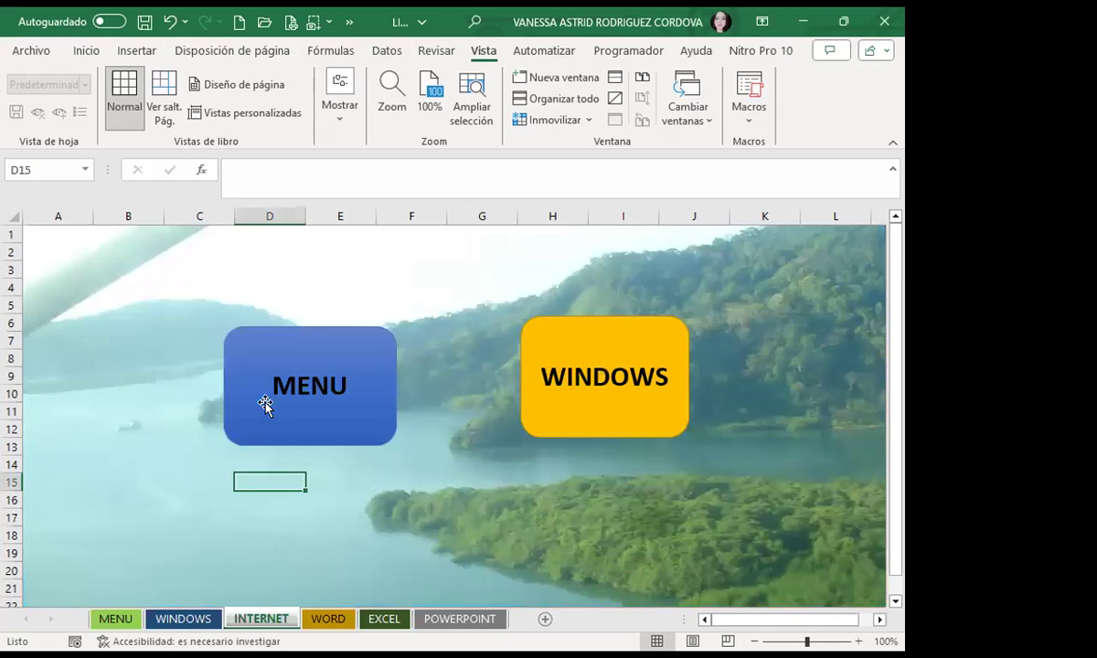
left_click(264, 405)
left_click(607, 370)
left_click(305, 393)
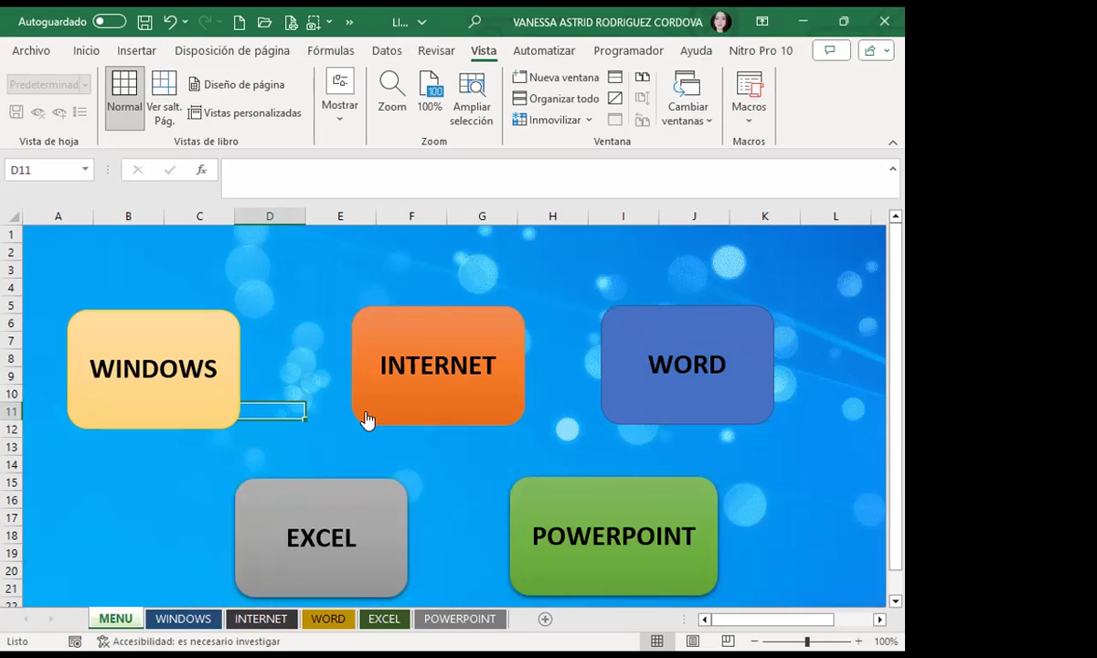
left_click(413, 404)
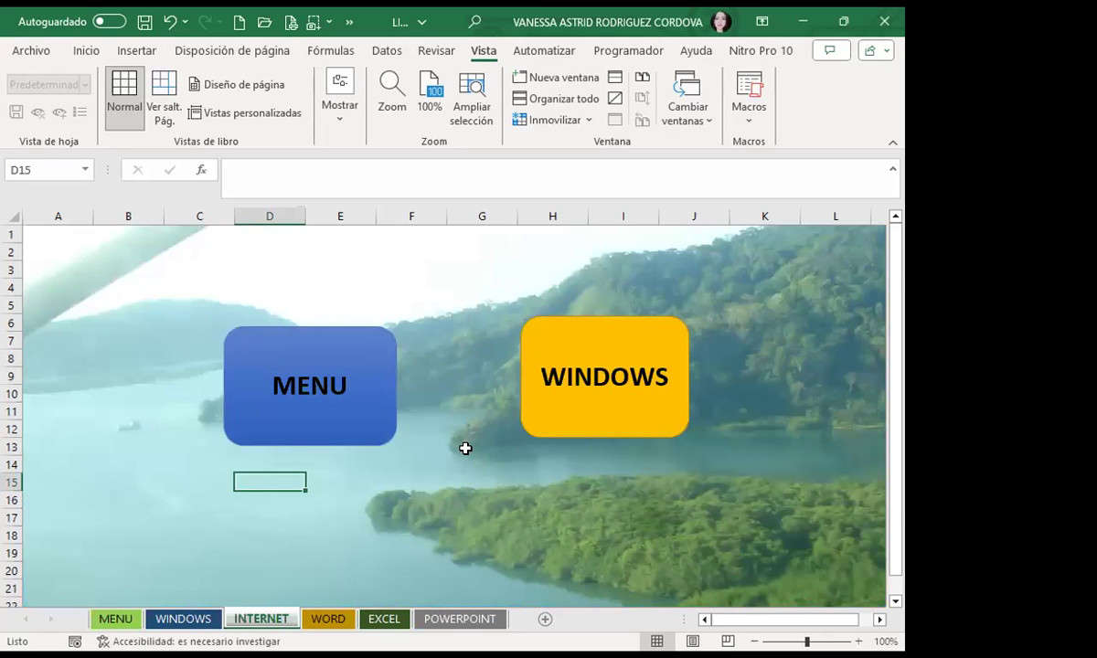
Step: Assign the WINDOW2 macro to the WINDOWS shape on the INTERNET sheet and test the shape
left_click(553, 426)
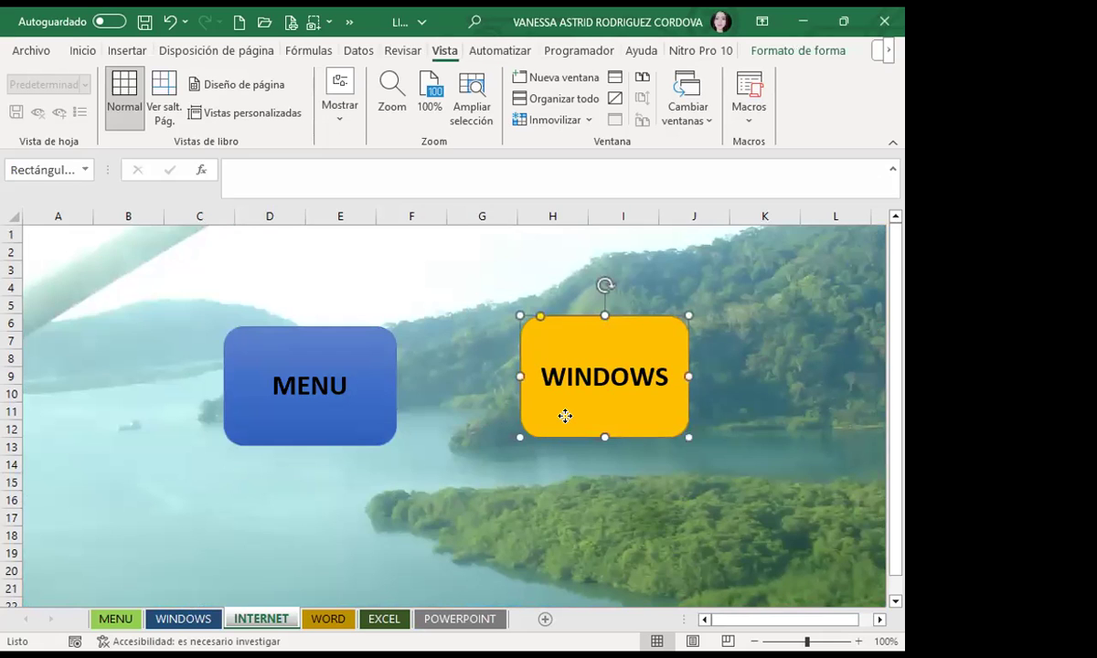
right_click(559, 416)
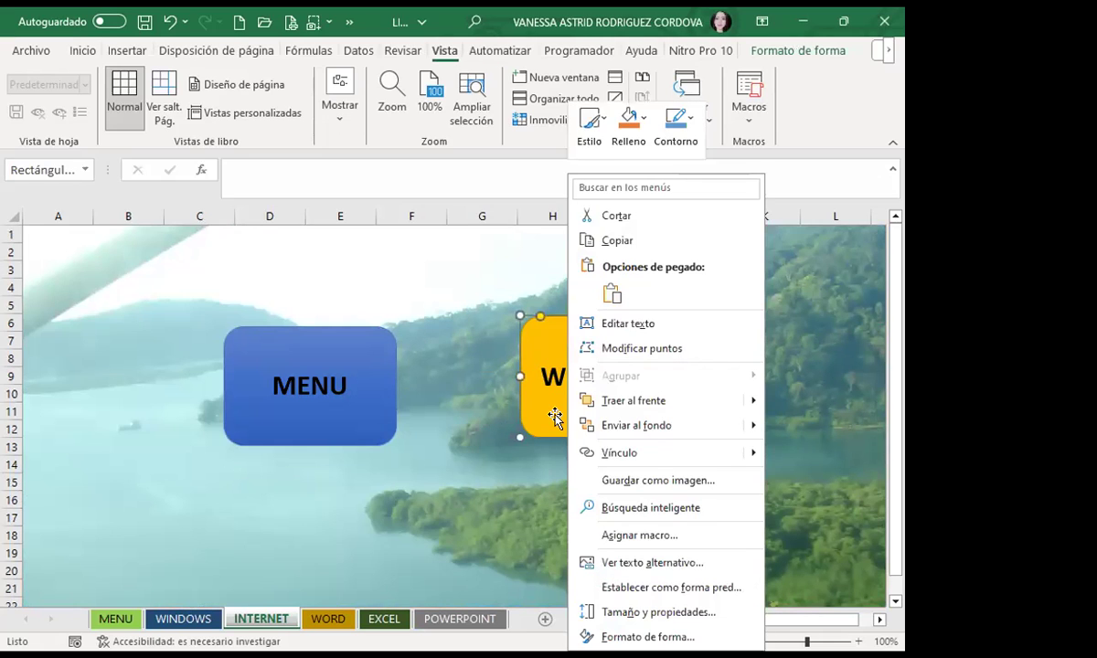
left_click(606, 537)
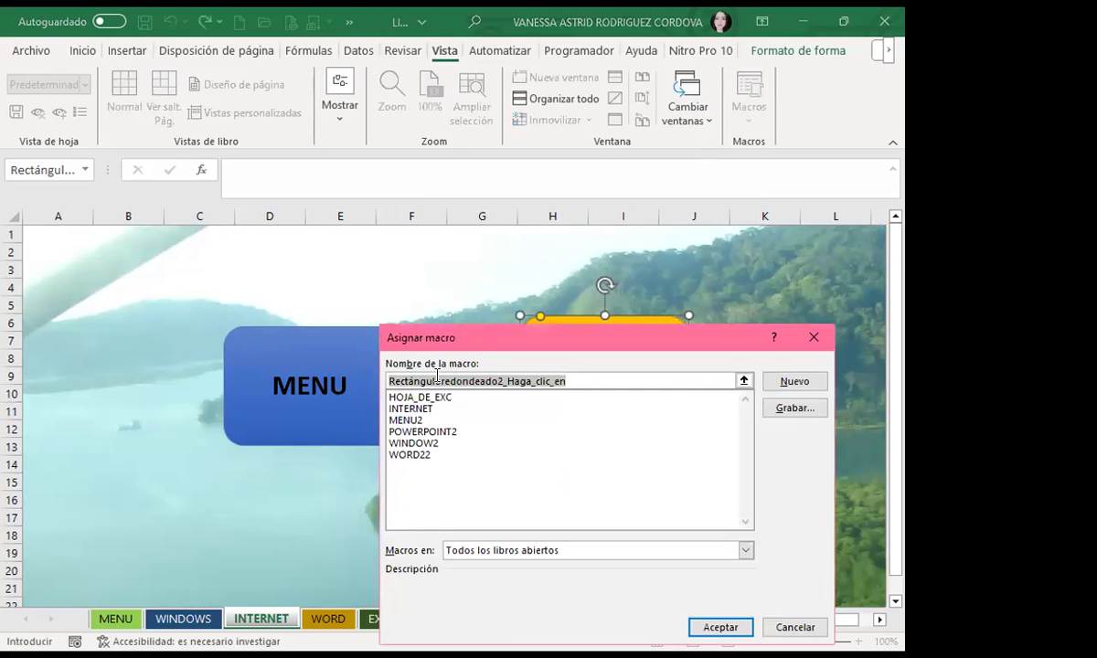
left_click(410, 445)
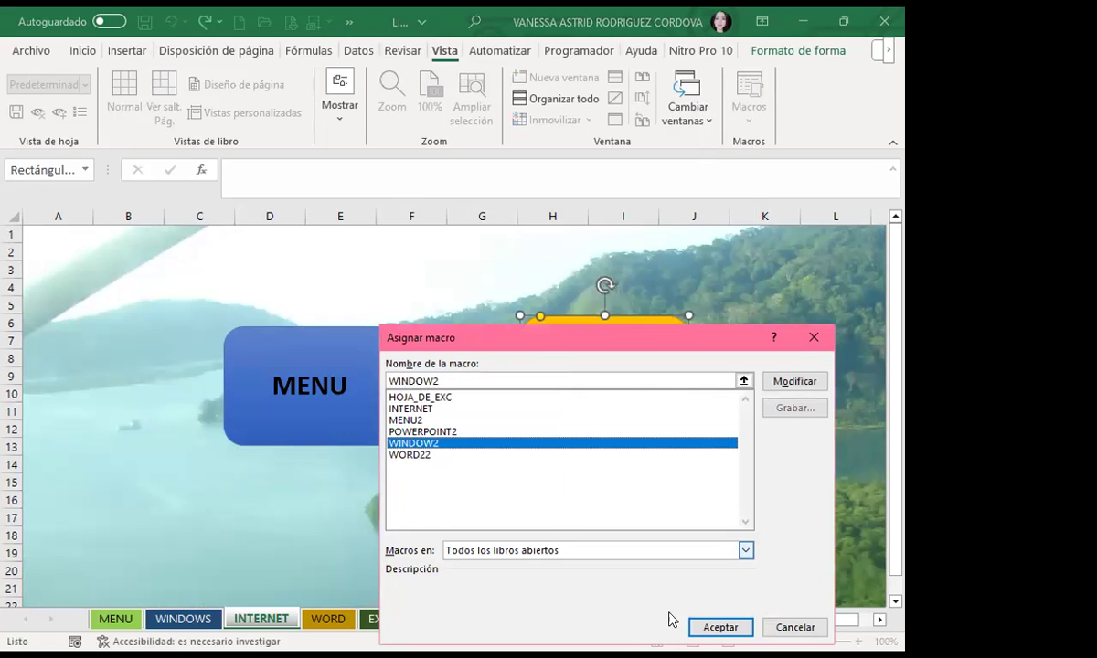
left_click(700, 627)
key("Escape")
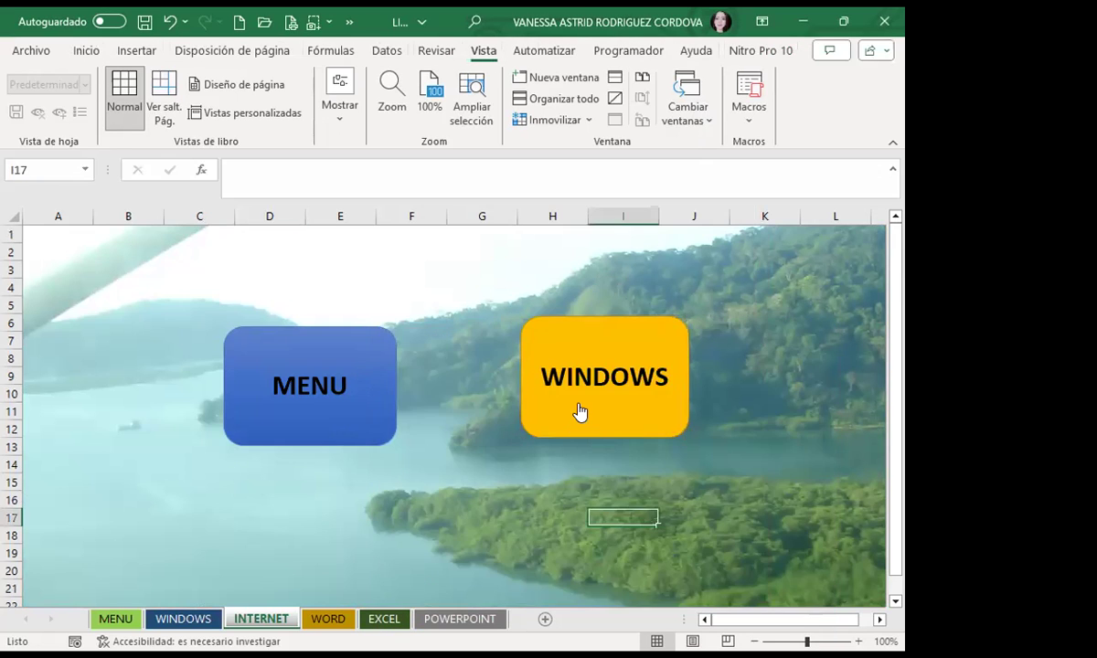
left_click(580, 415)
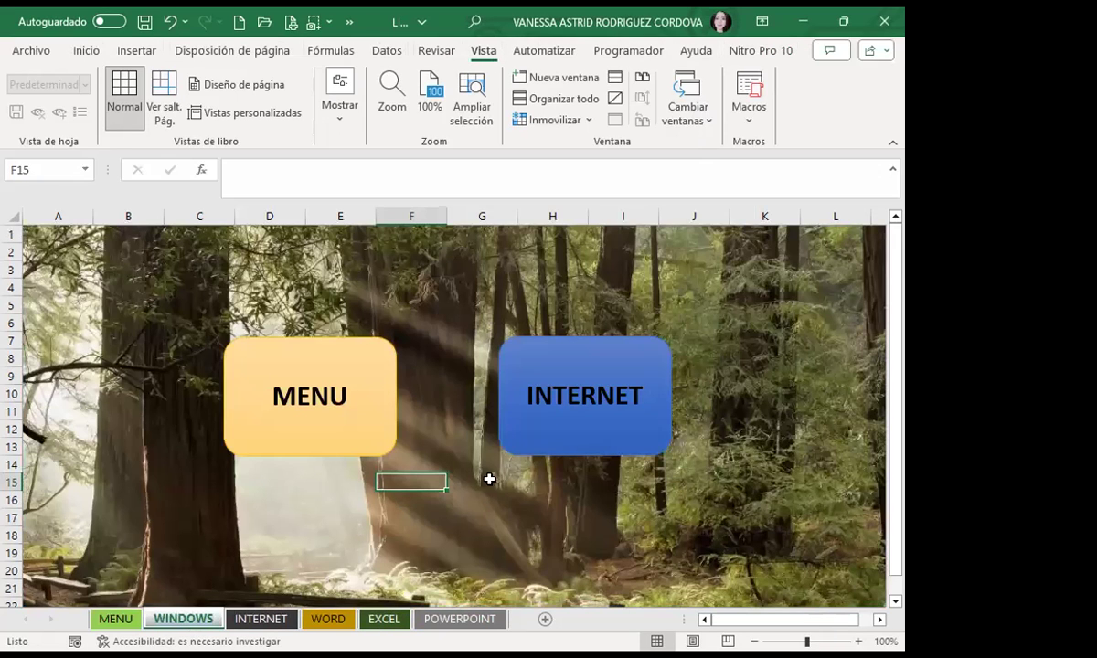
Step: Assign the INTERNET macro to the INTERNET shape on the WINDOWS sheet and test the shape
left_click(527, 441)
right_click(540, 425)
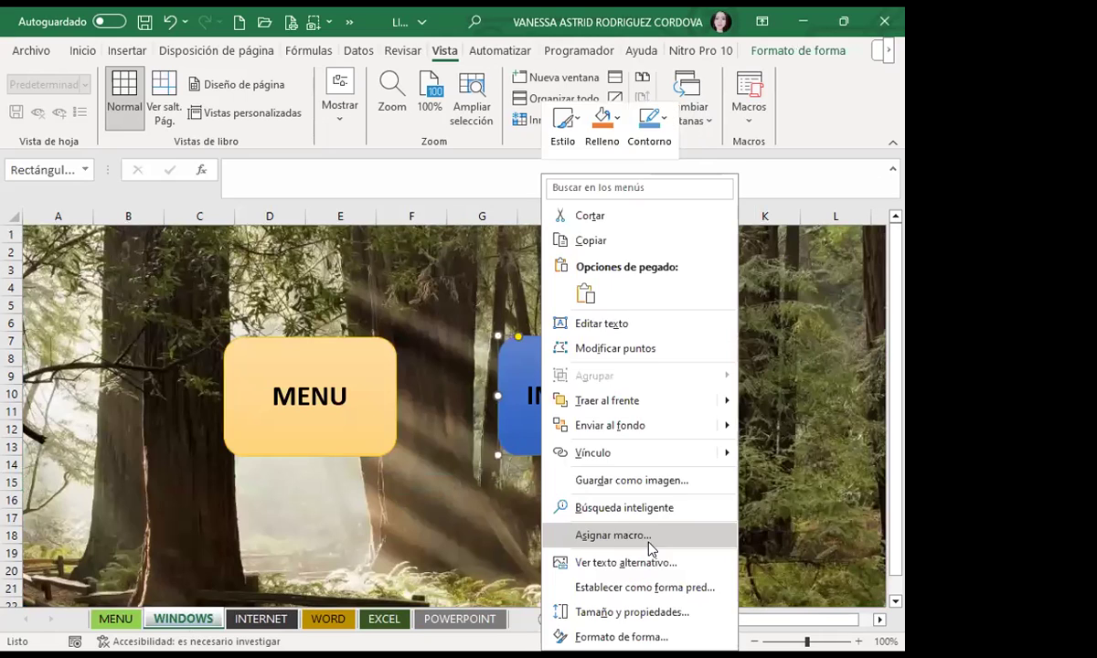
left_click(647, 537)
left_click(448, 409)
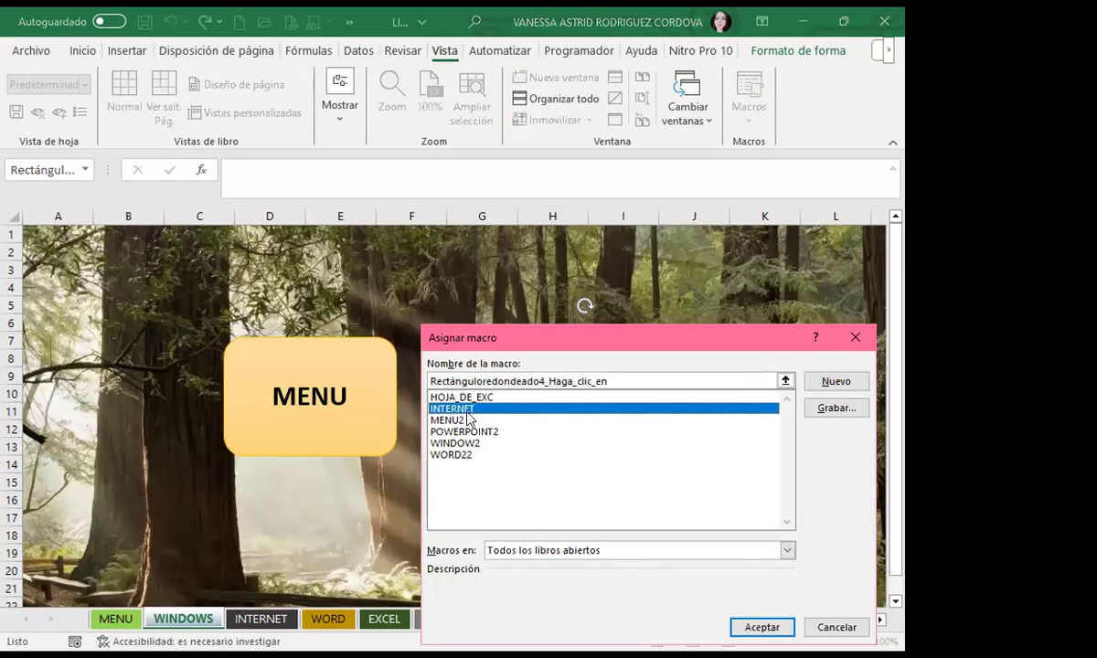
left_click(752, 629)
left_click(622, 517)
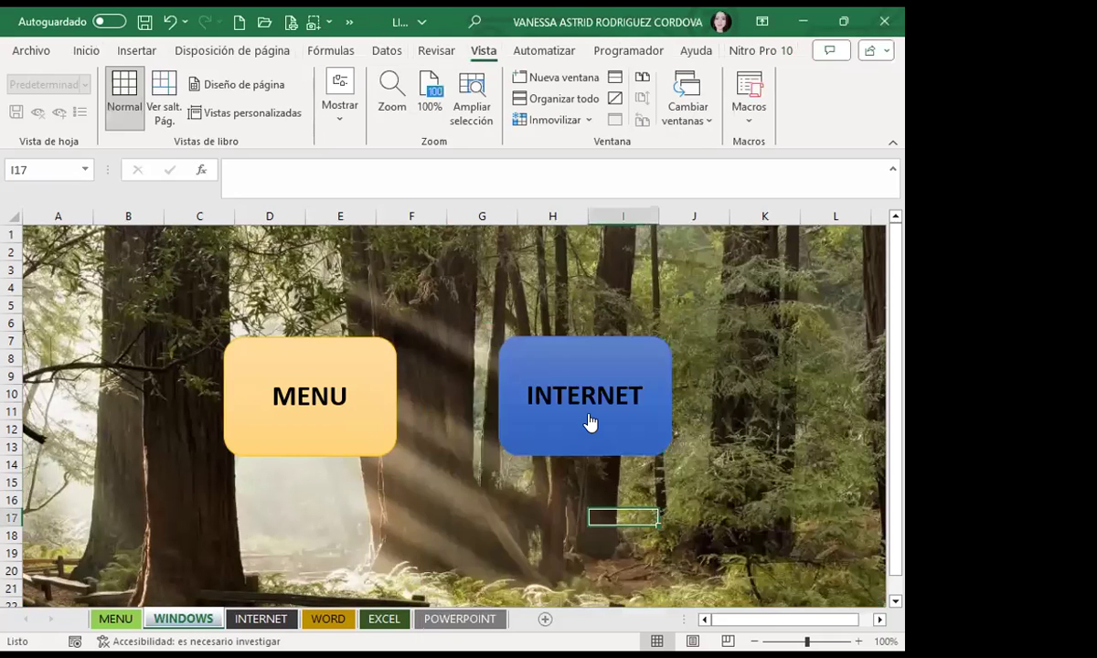
left_click(588, 422)
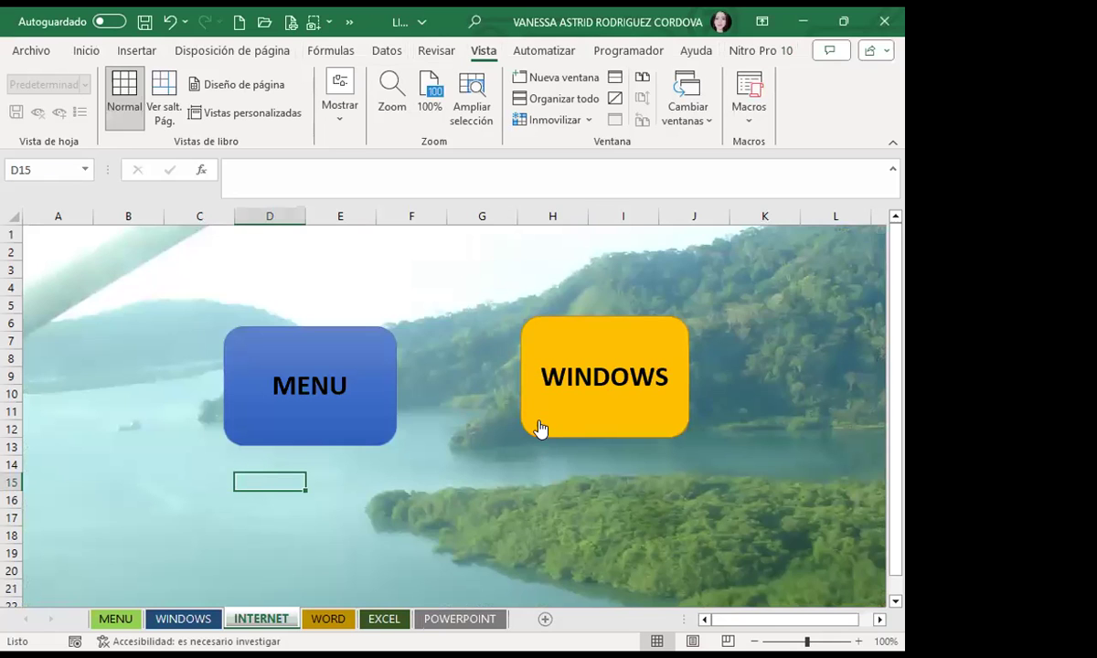
Step: Go through the MENU sheet to the WORD sheet, assign the HOJA_DE_EXC macro to its EXCEL shape and test it
left_click(269, 421)
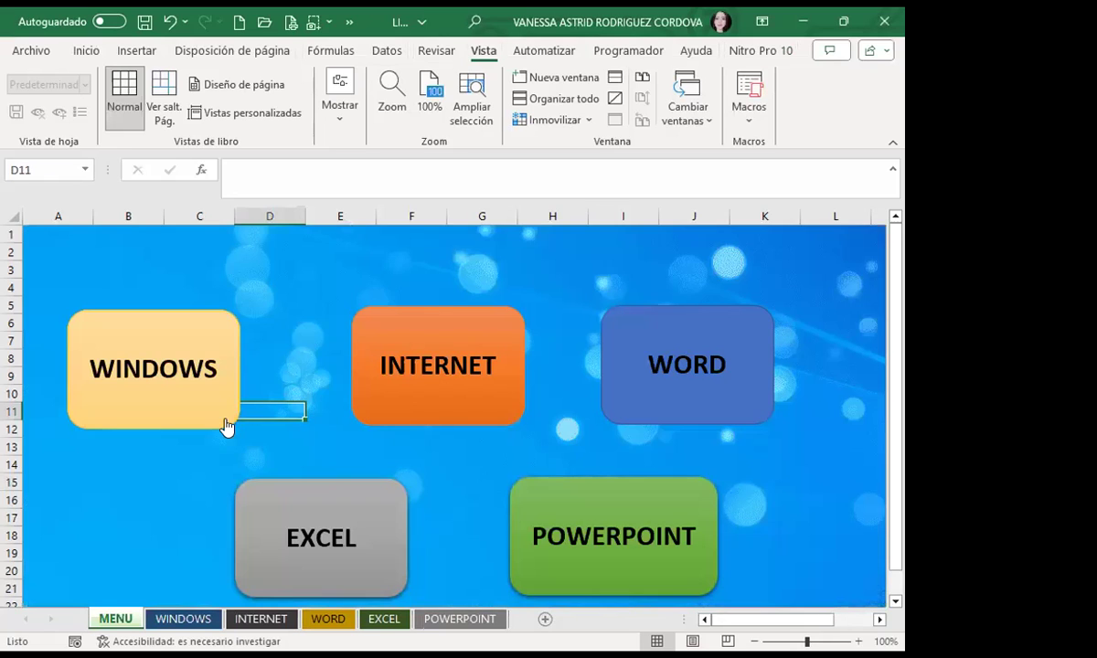
left_click(651, 404)
left_click(532, 426, "ctrl")
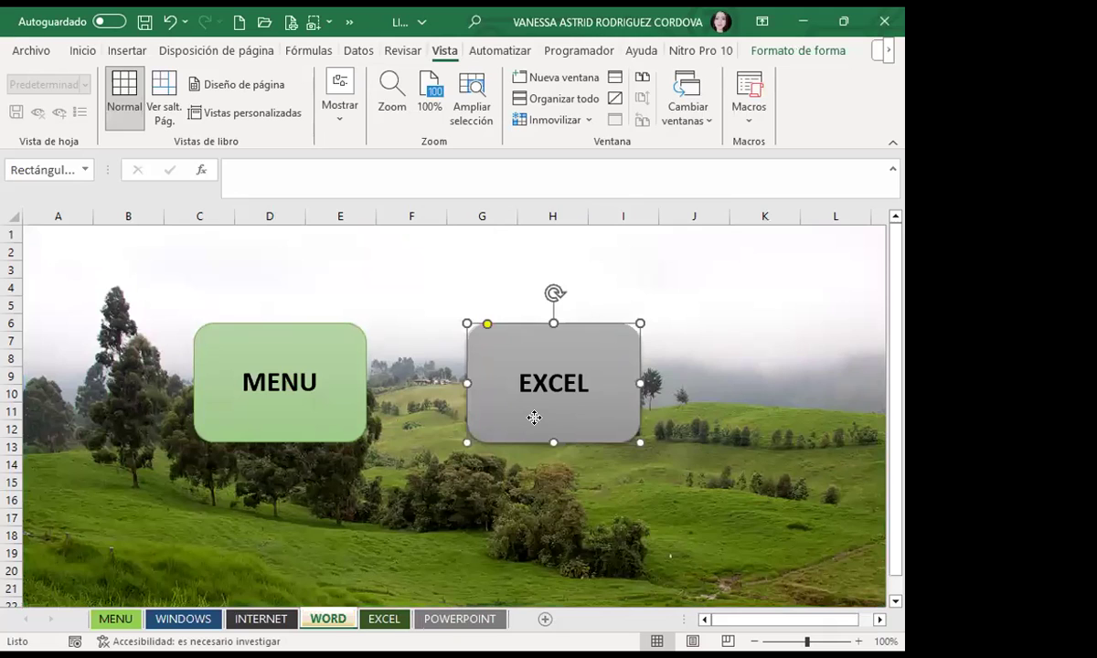
right_click(535, 426)
left_click(627, 537)
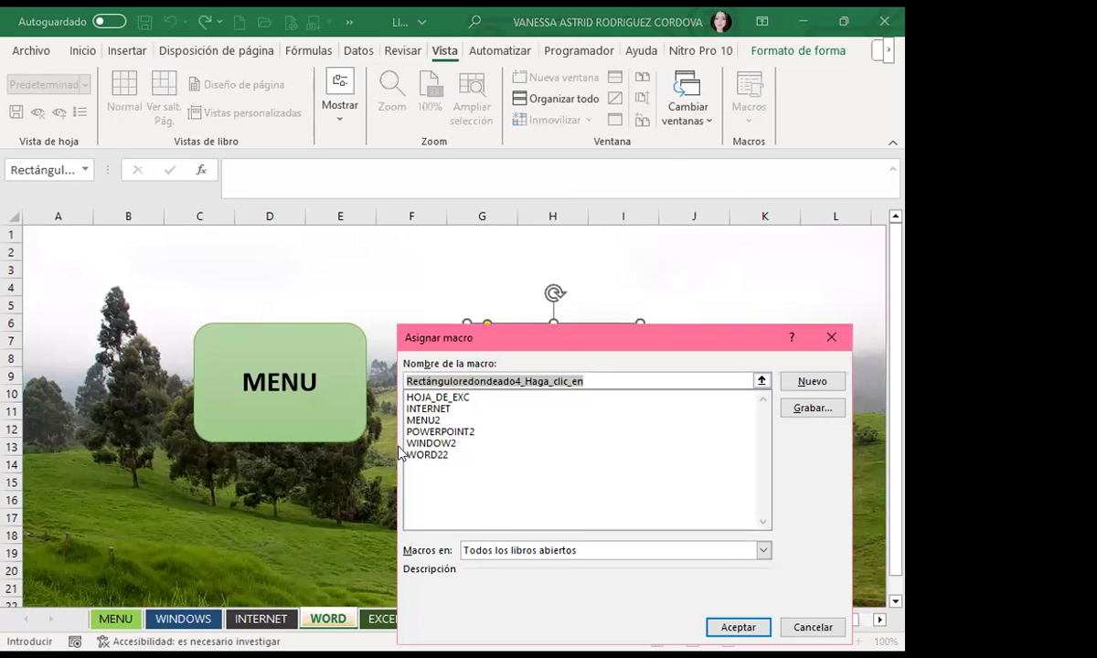
left_click(430, 397)
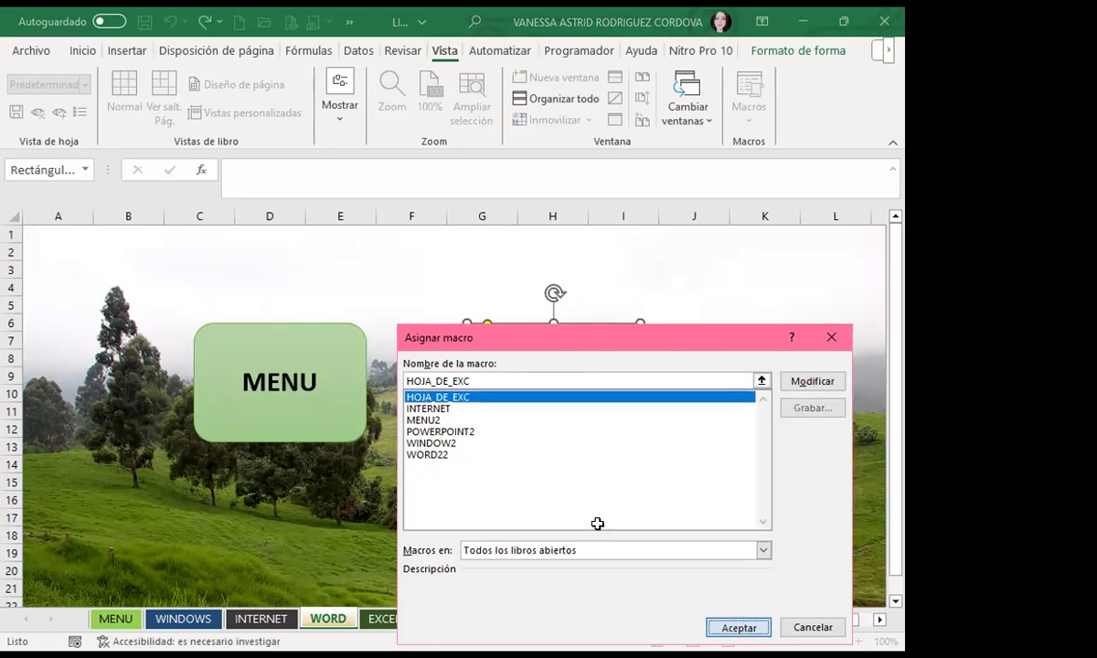
key("Return")
left_click(581, 409)
Step: Assign the WORD22 macro to the WORD shape on the EXCEL sheet
left_click(552, 407, "ctrl")
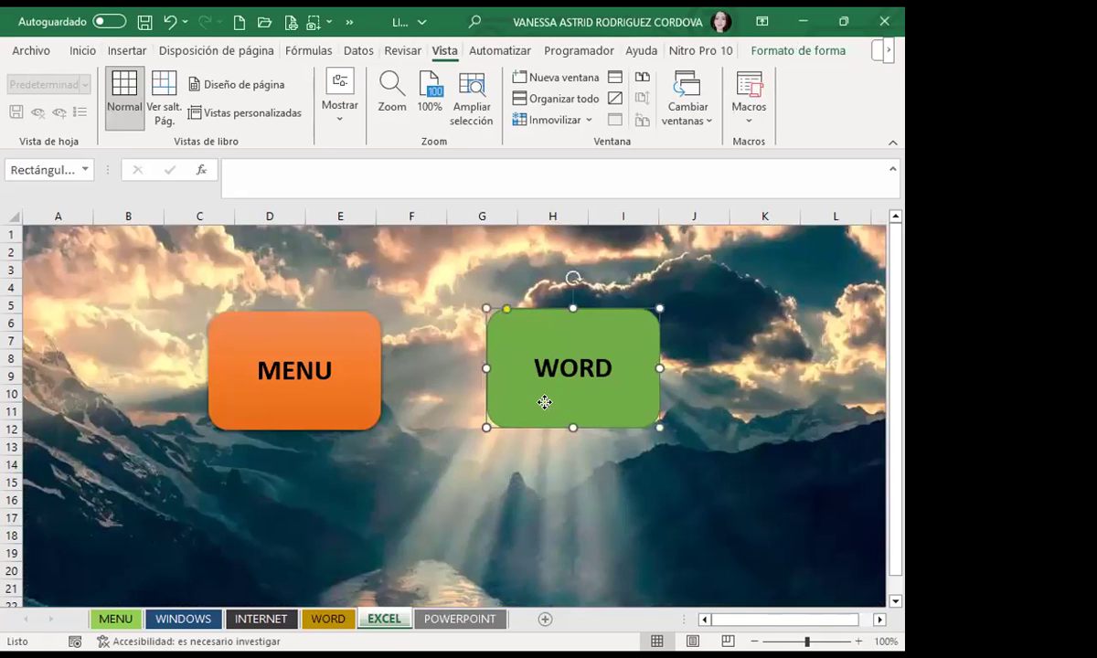
right_click(549, 394)
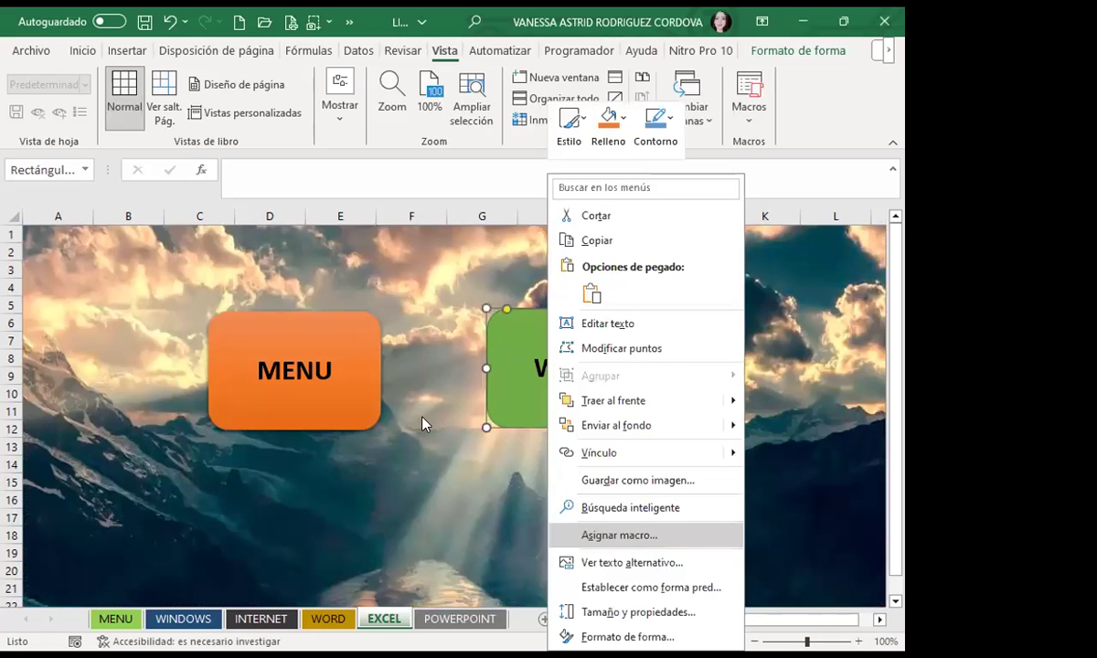
left_click(608, 532)
left_click(431, 455)
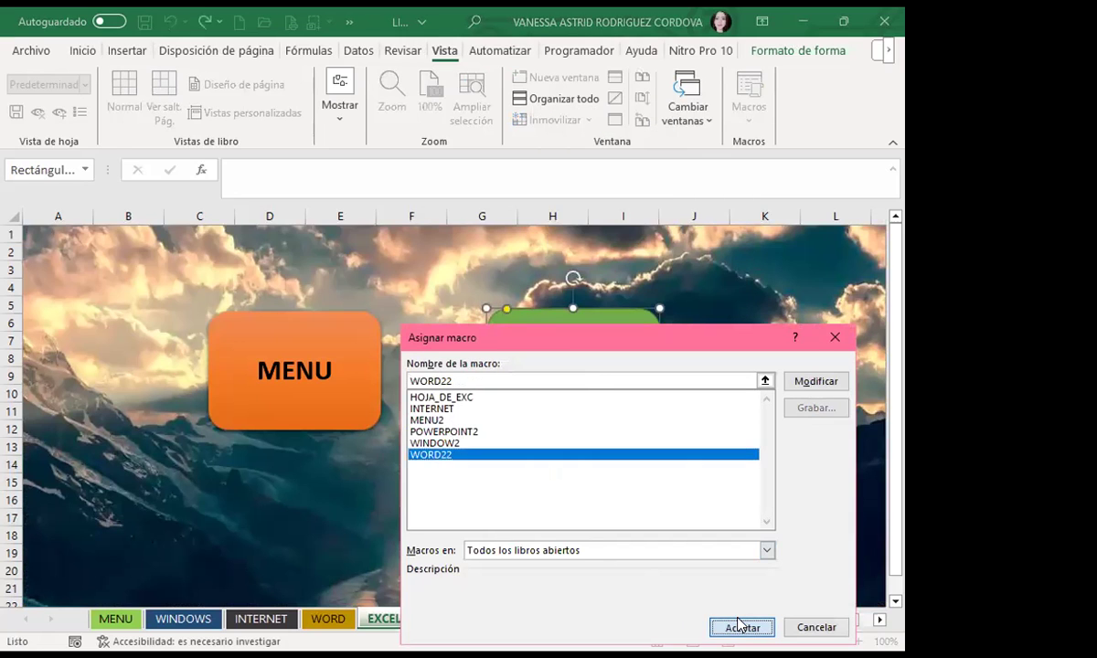
left_click(739, 627)
Step: Test the shapes linking the MENU sheet with EXCEL, WINDOWS and INTERNET, and those between the WINDOWS and INTERNET sheets
left_click(287, 404)
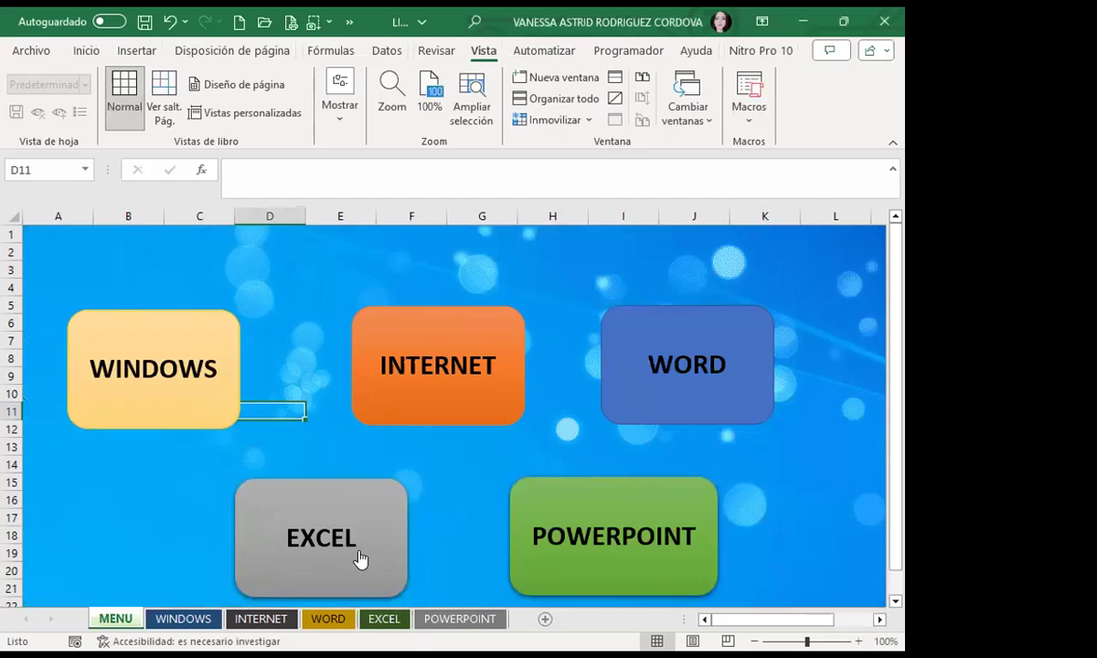
left_click(302, 527)
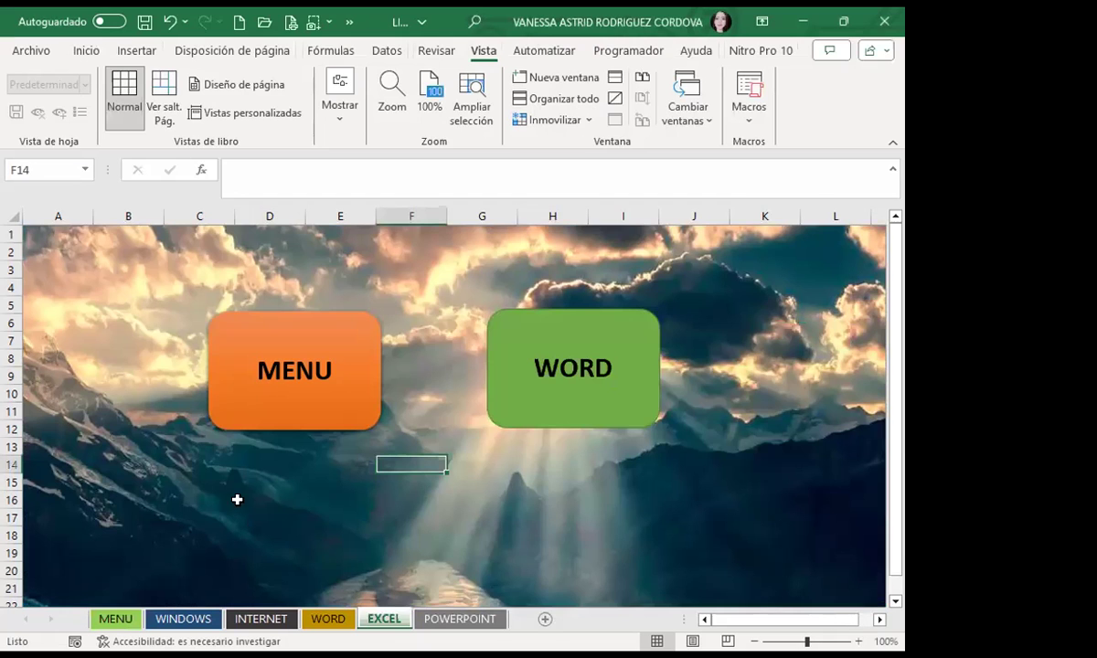
left_click(275, 410)
left_click(187, 384)
left_click(581, 430)
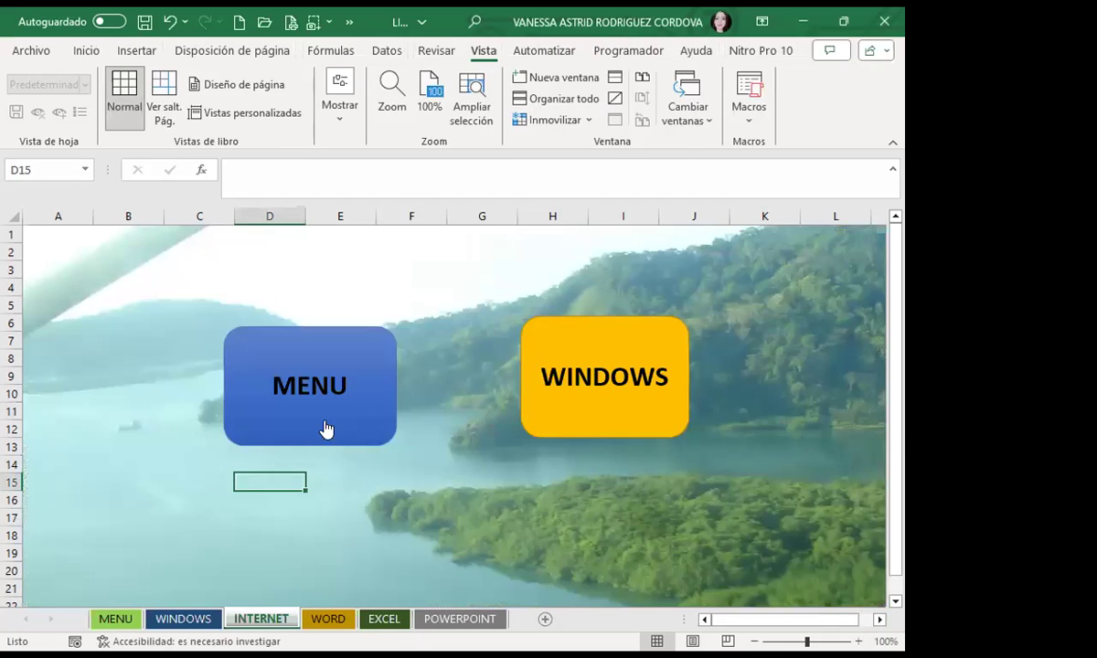
left_click(314, 419)
left_click(466, 384)
left_click(560, 402)
left_click(302, 403)
Step: Test the shapes linking the MENU and WORD sheets and the WORD and EXCEL sheets, returning to the MENU sheet
left_click(608, 382)
left_click(286, 400)
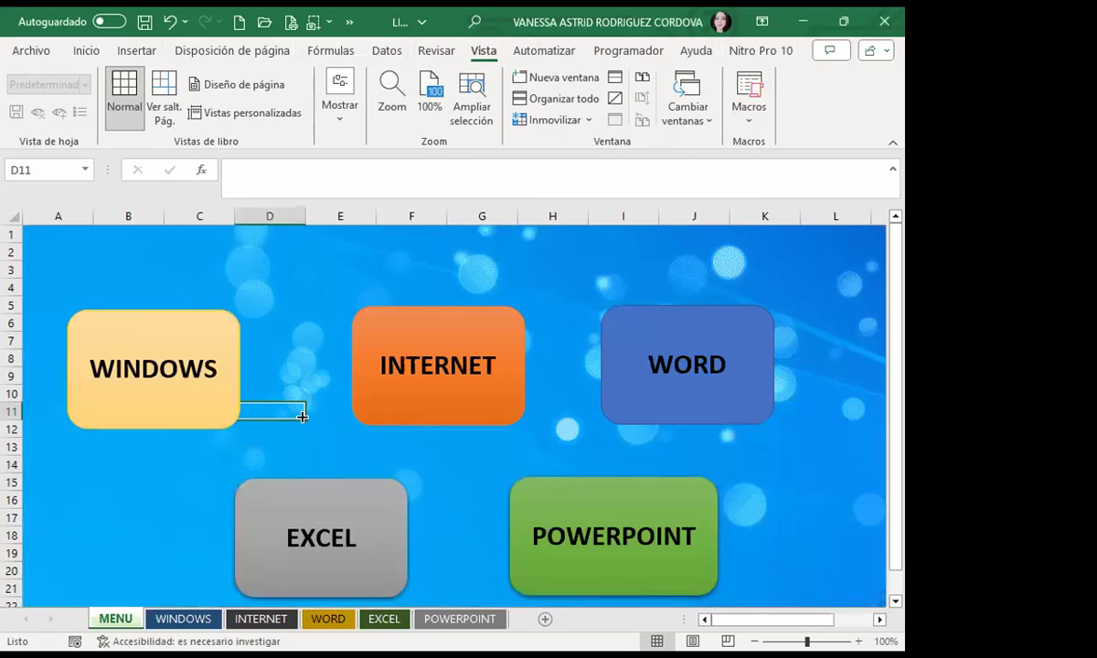
left_click(640, 377)
left_click(502, 419)
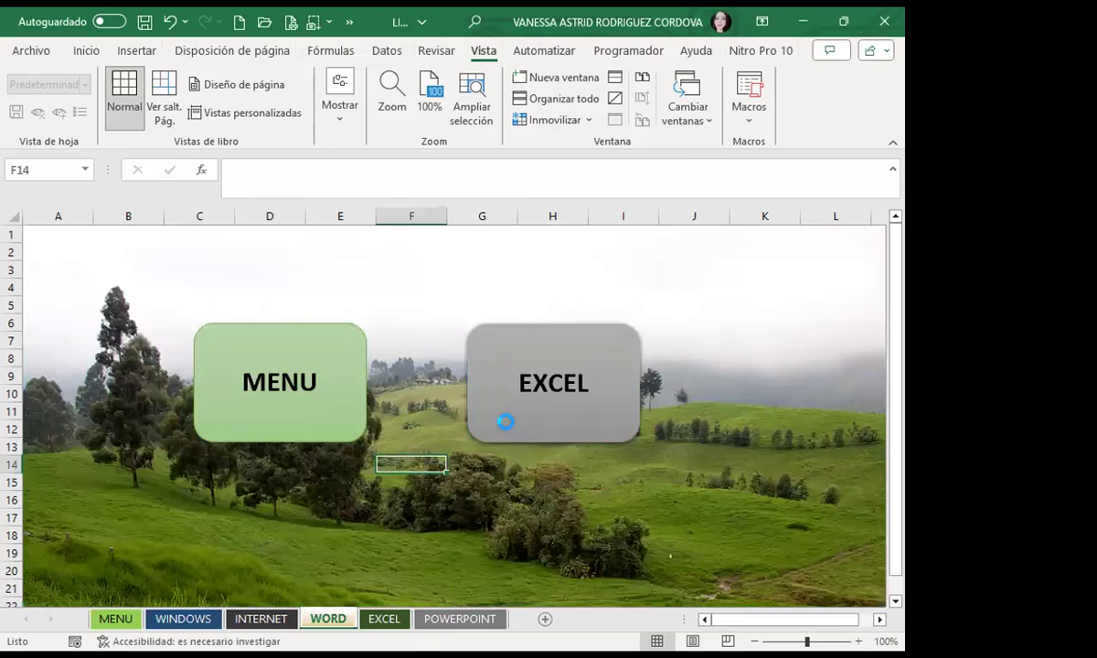
left_click(512, 393)
left_click(274, 389)
Step: Open the POWERPOINT sheet from the menu, assign the INTERNET macro to its INTERNET shape and test the shape
left_click(535, 499)
left_click(541, 375)
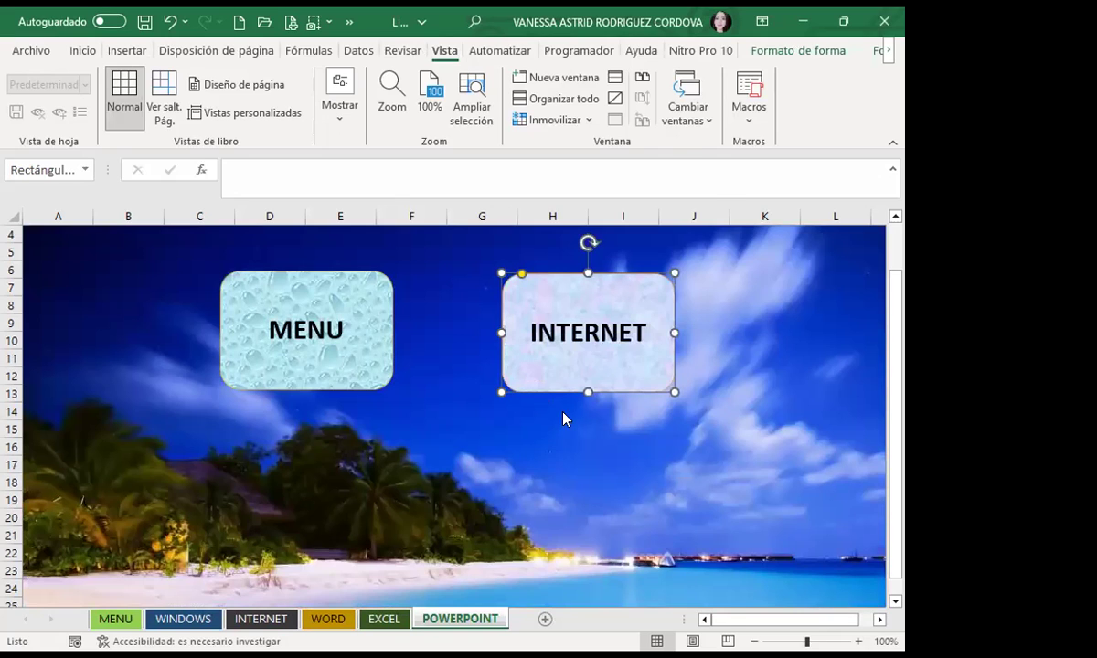
right_click(540, 394)
left_click(546, 383)
key("shift+F10")
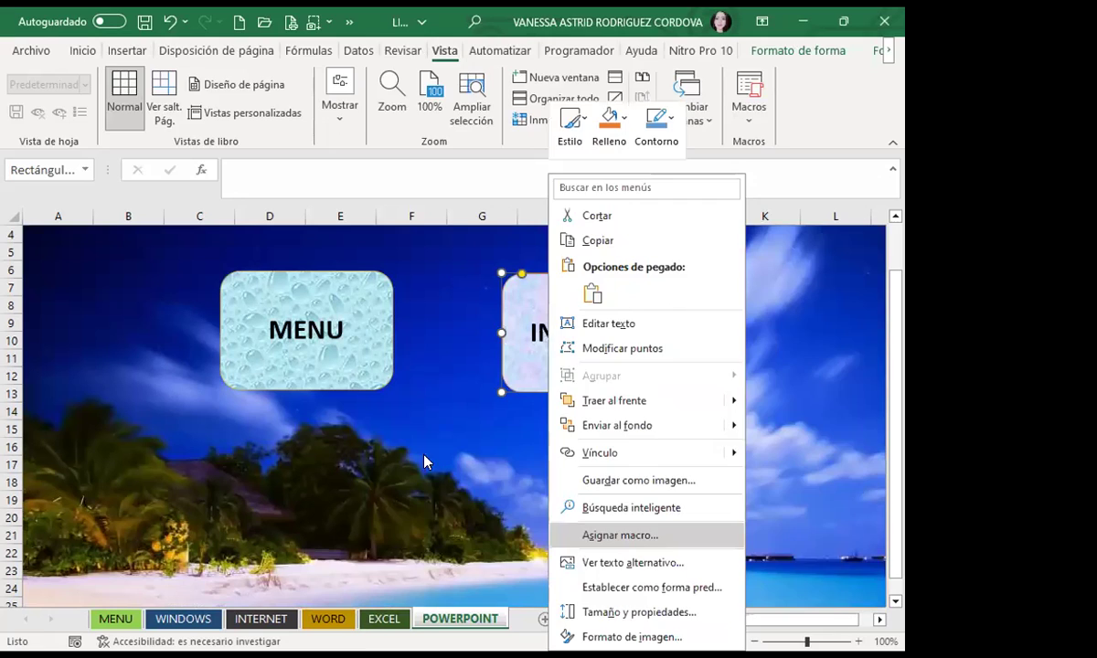
key("Return")
left_click(421, 409)
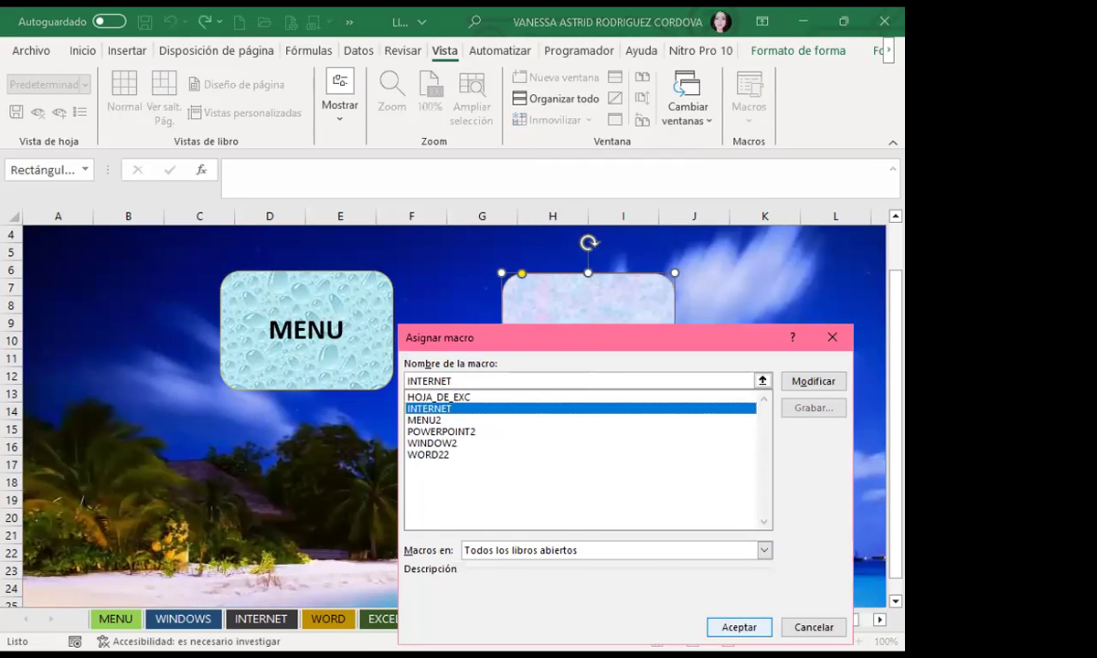
left_click(739, 628)
left_click(544, 372)
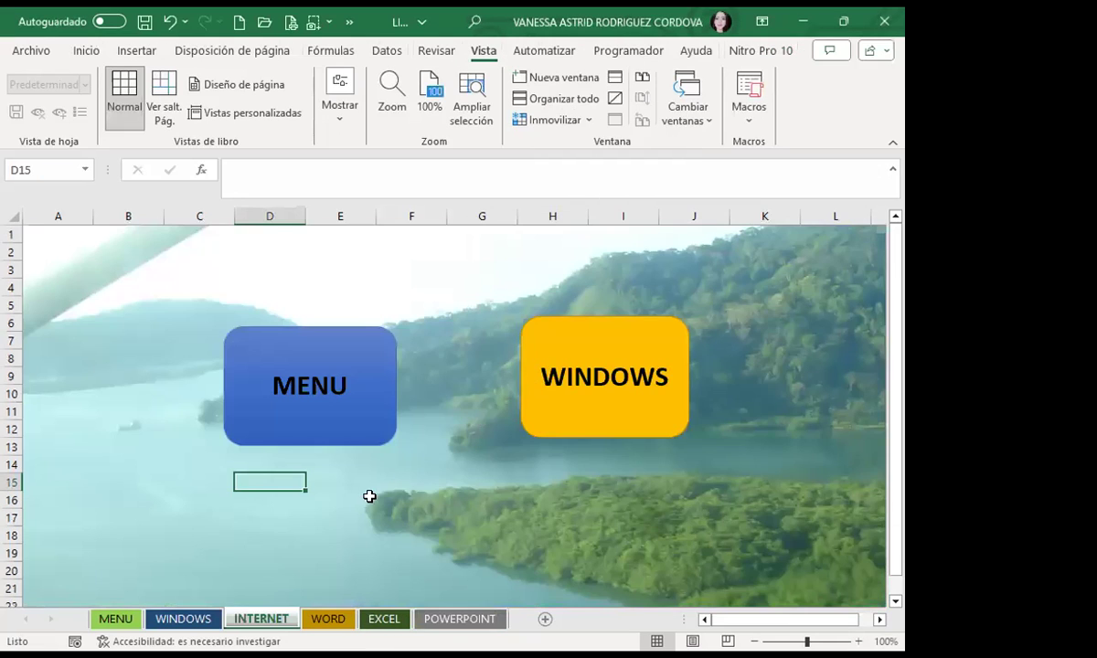
Step: Test the navigation shapes from INTERNET through WINDOWS to MENU, and those linking the MENU, WORD and EXCEL sheets, ending on MENU
left_click(559, 427)
left_click(343, 441)
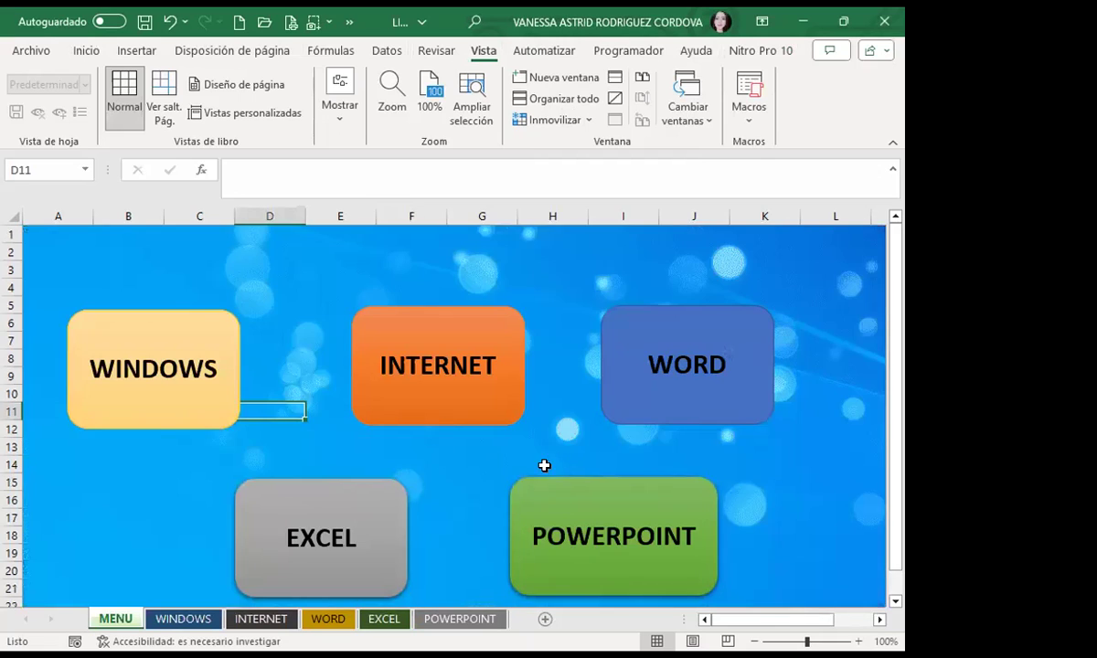
left_click(606, 394)
left_click(603, 422)
left_click(329, 409)
left_click(281, 546)
left_click(322, 414)
left_click(364, 505)
left_click(549, 405)
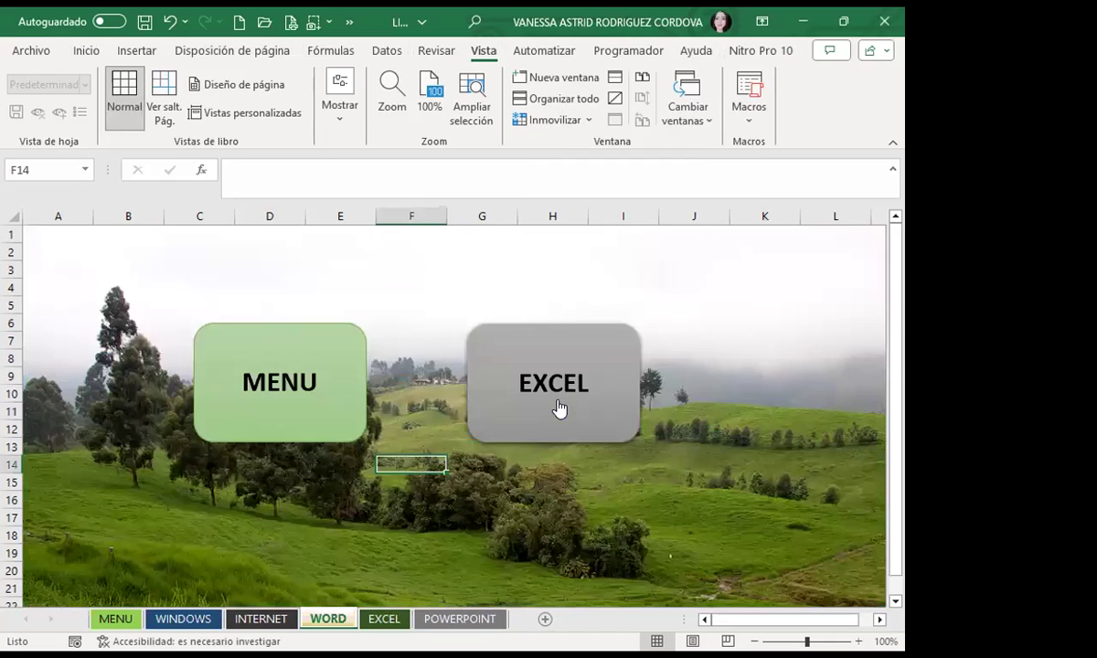
left_click(522, 413)
left_click(522, 417)
left_click(293, 414)
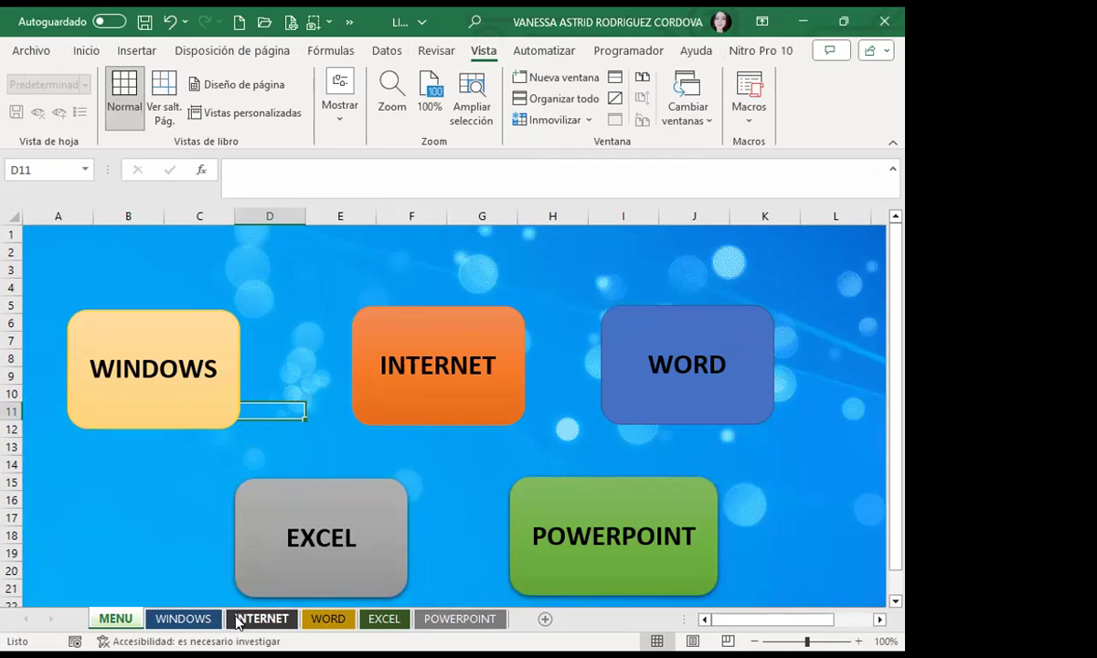
Step: Review the WINDOWS, WORD and EXCEL sheets one after another, ending on the WORD sheet
left_click(231, 584)
left_click(600, 420)
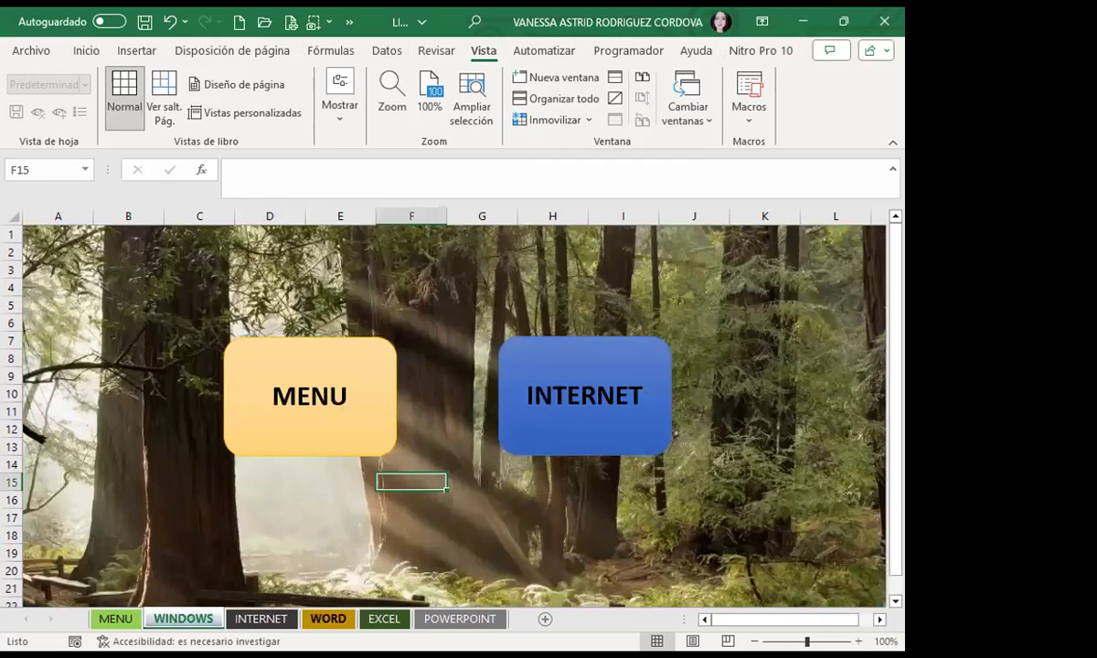
left_click(328, 619)
left_click(534, 395)
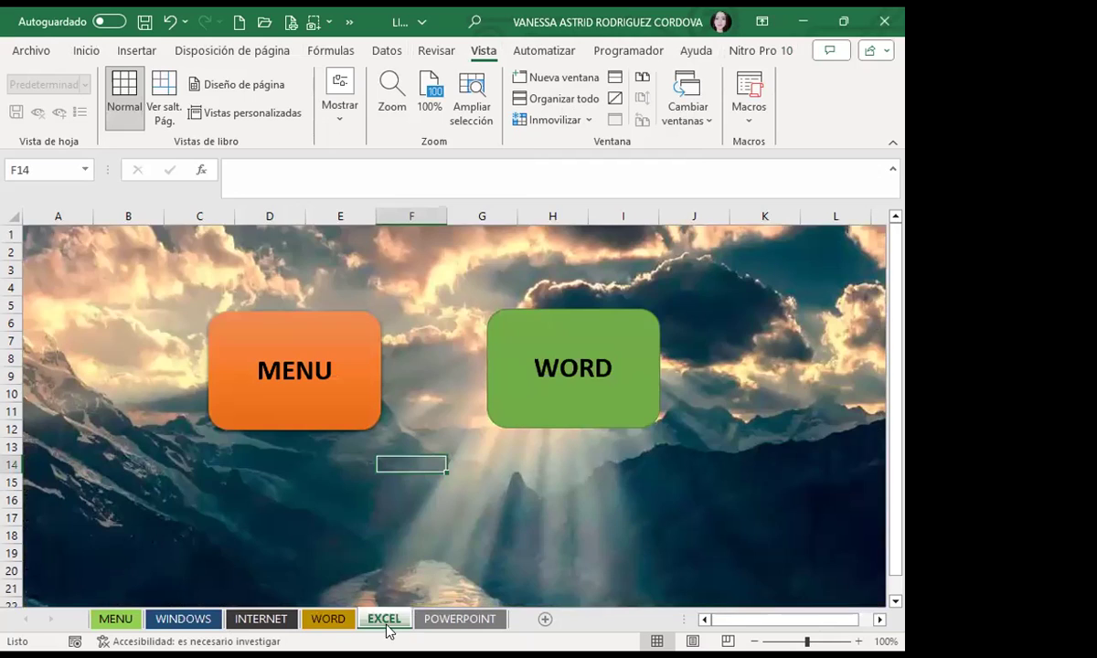
left_click(573, 424)
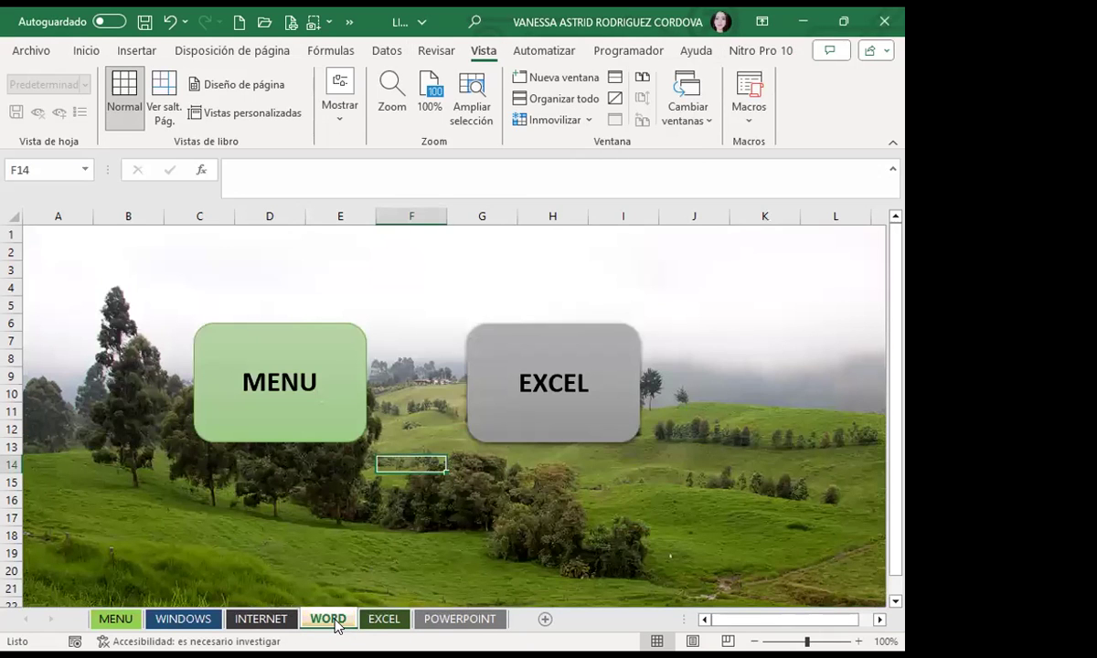
Step: Select cell F15 on the WORD sheet and save the workbook
left_click(367, 500)
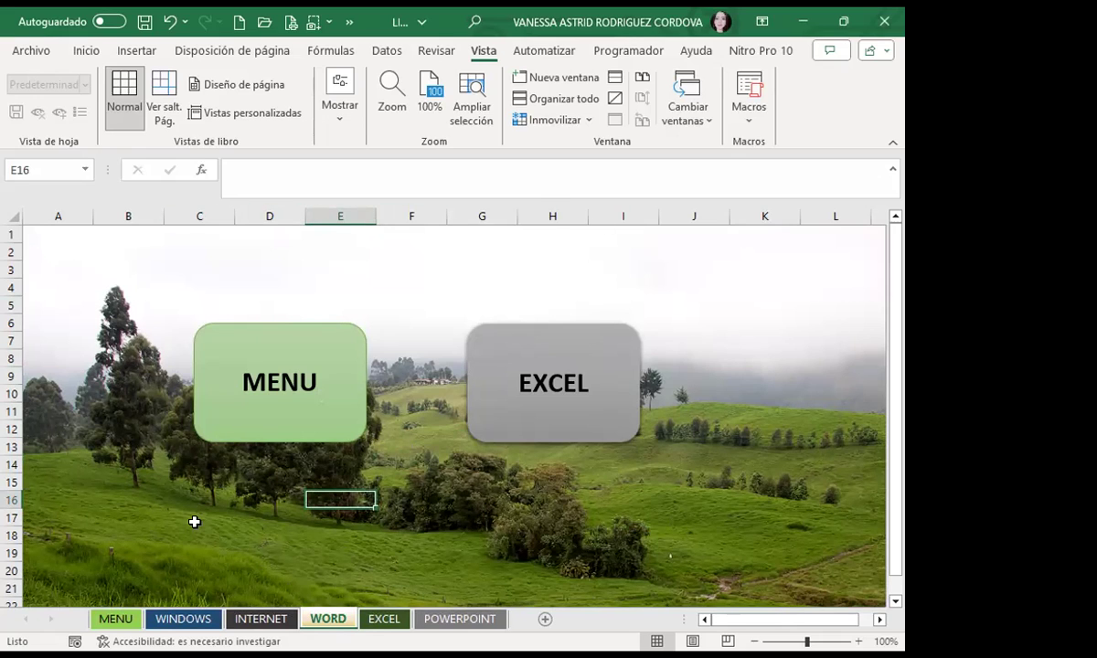
left_click(429, 481)
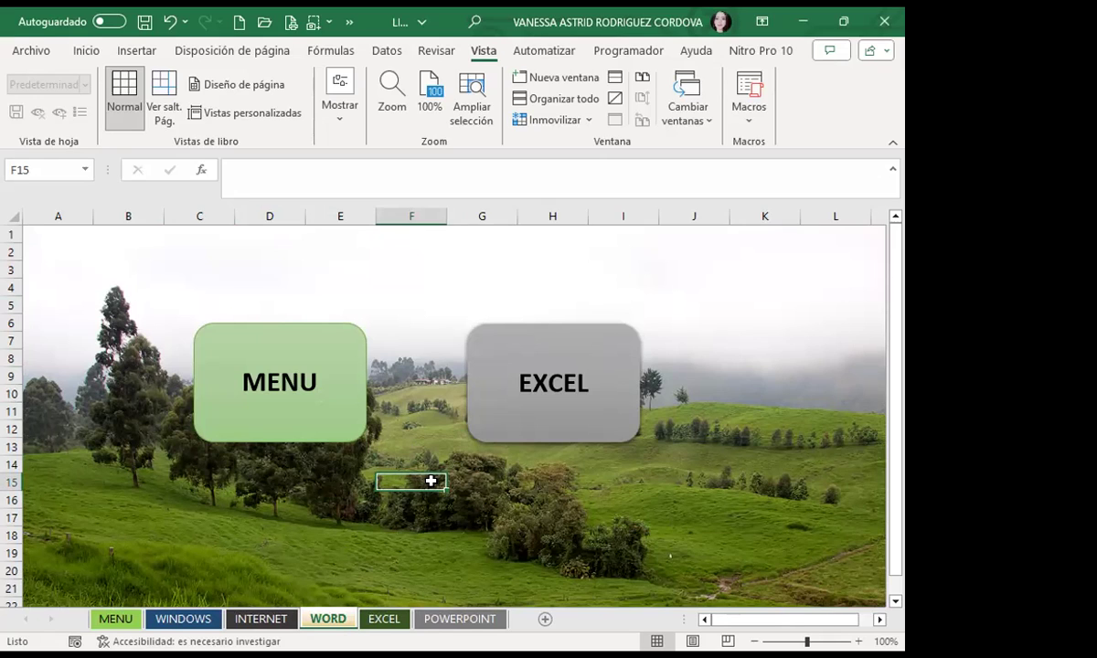
left_click(144, 22)
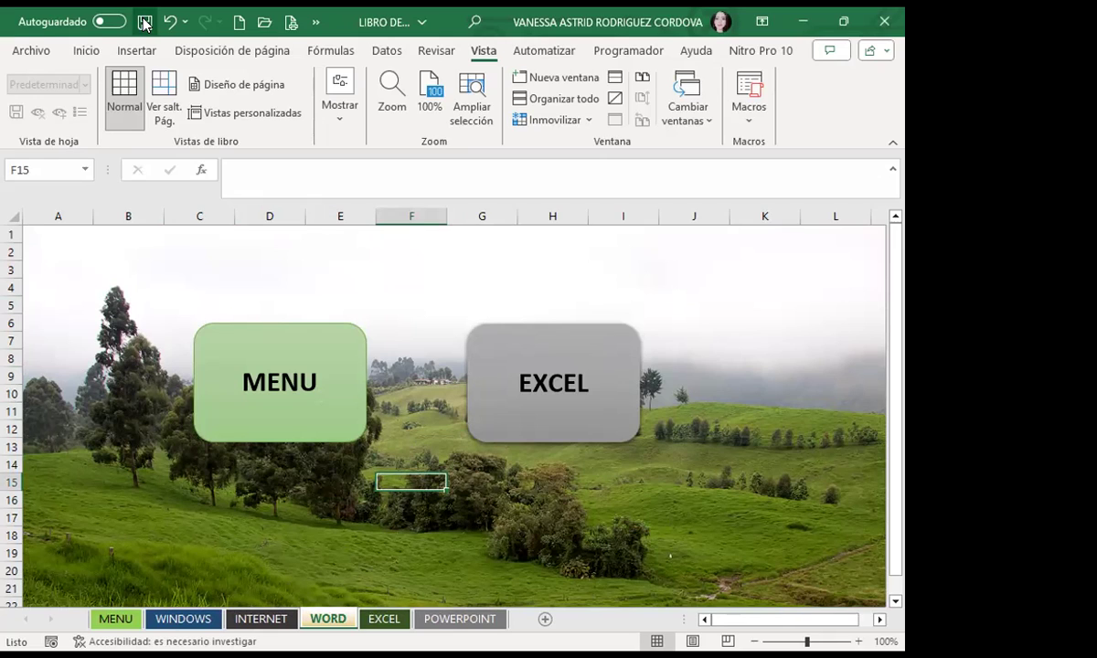
Step: Save the workbook and open the Excel options for customizing the Quick Access Toolbar
left_click(144, 25)
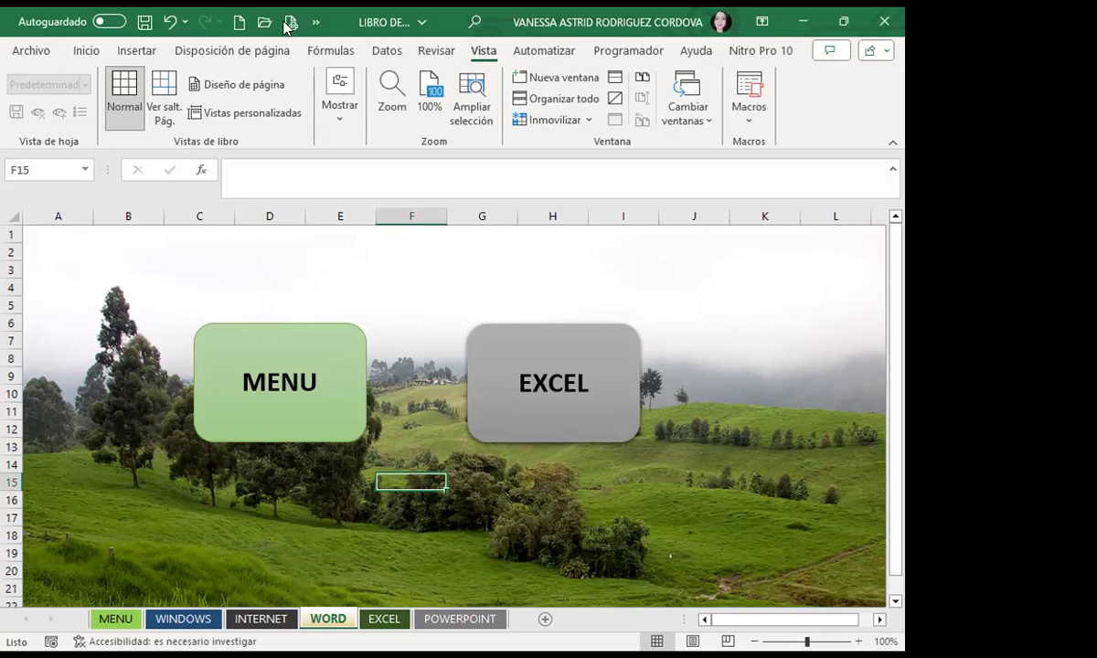
left_click(319, 25)
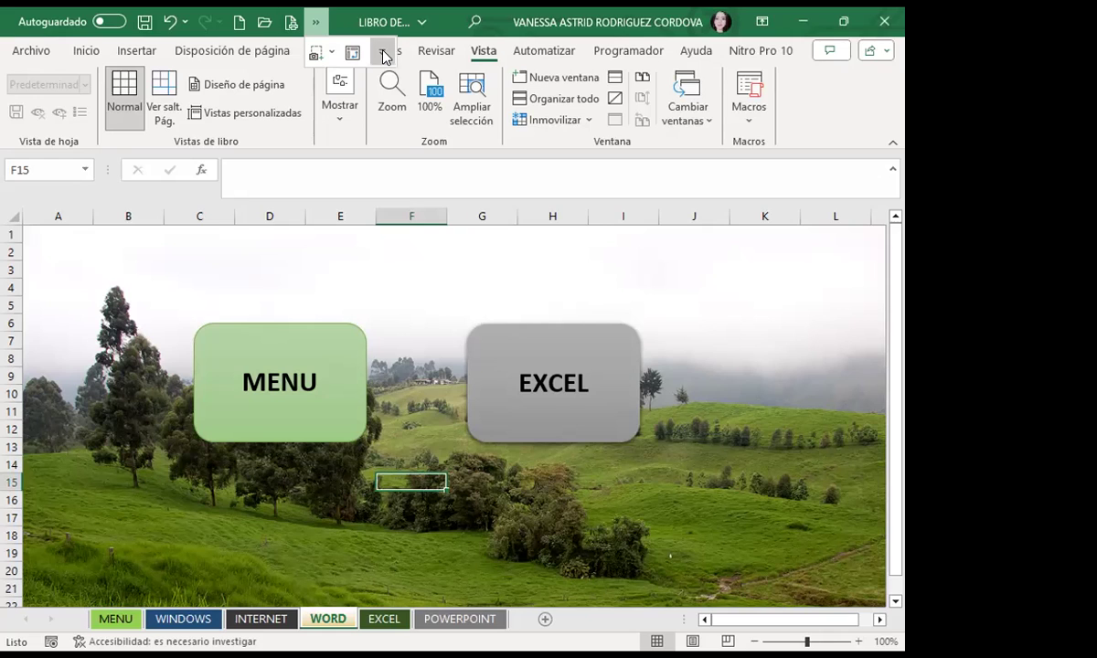
left_click(382, 52)
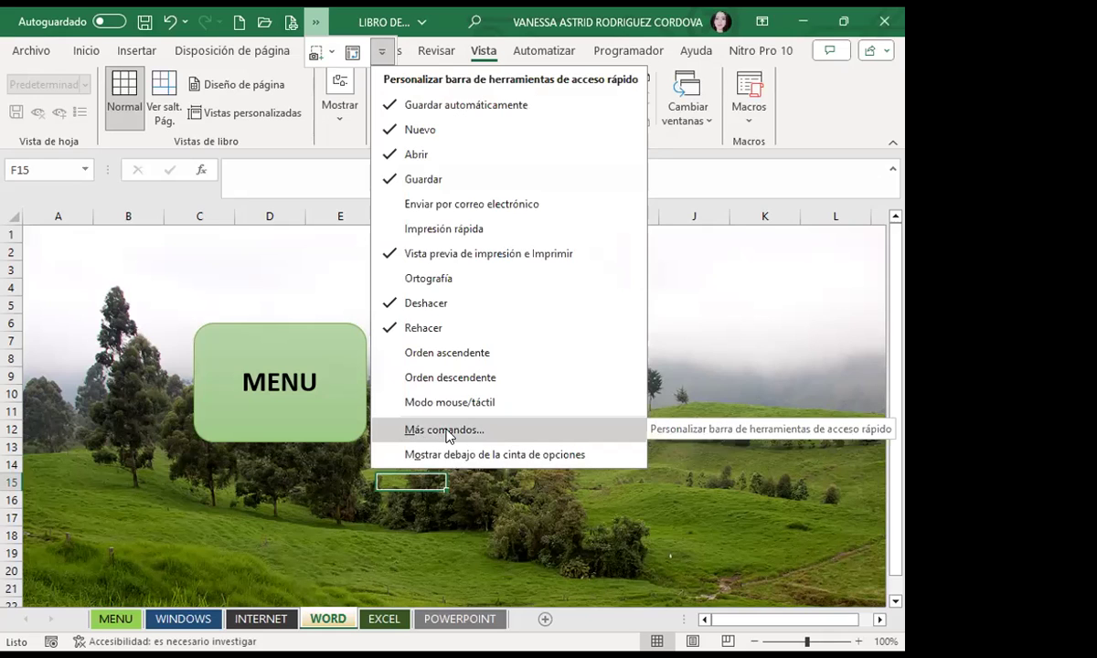
left_click(418, 430)
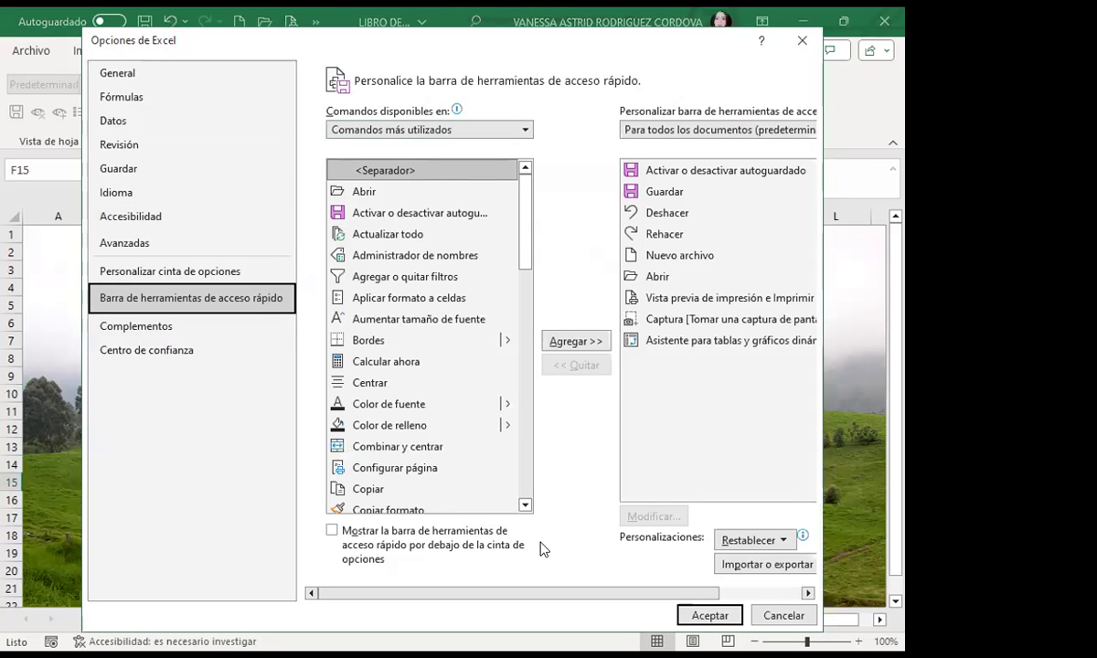
Step: Turn off the display of sheet tabs for this workbook in the advanced Excel options and select cell H19
left_click(122, 243)
scroll(567, 462, "down", 4)
scroll(568, 448, "down", 2)
scroll(567, 448, "down", 7)
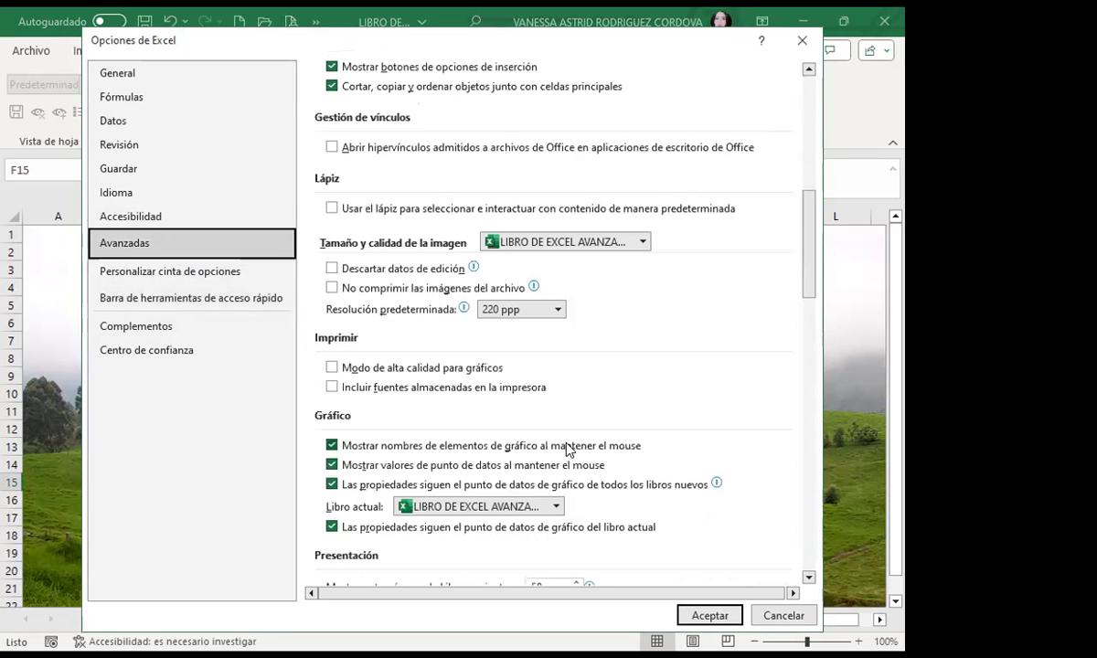
scroll(569, 448, "down", 3)
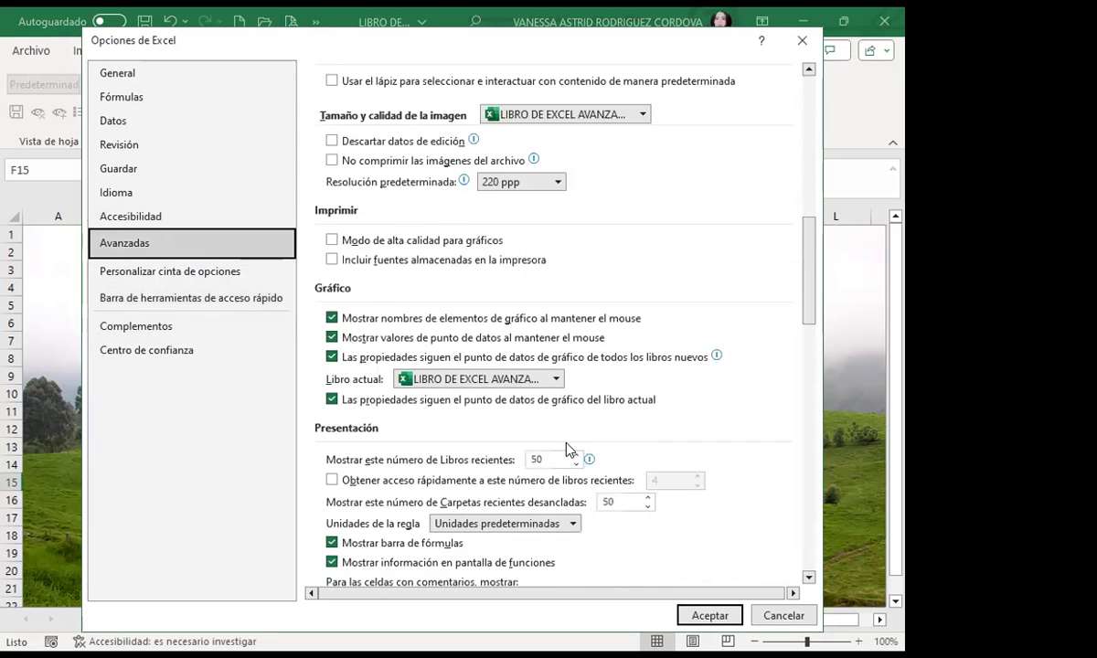
scroll(567, 448, "down", 2)
scroll(568, 448, "down", 2)
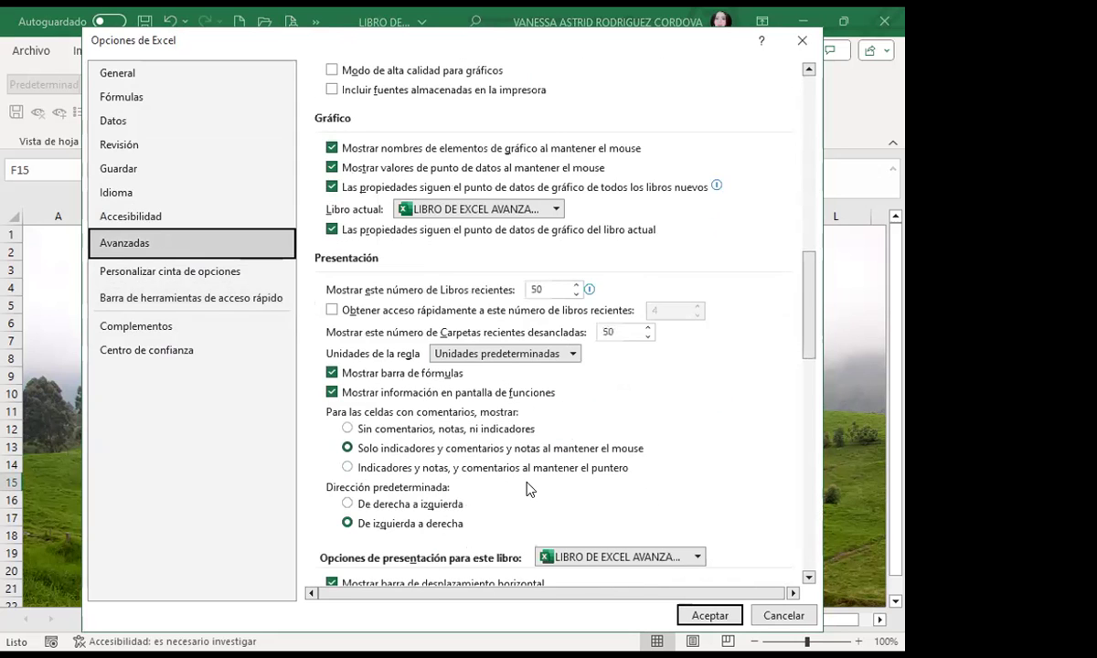
scroll(527, 489, "down", 4)
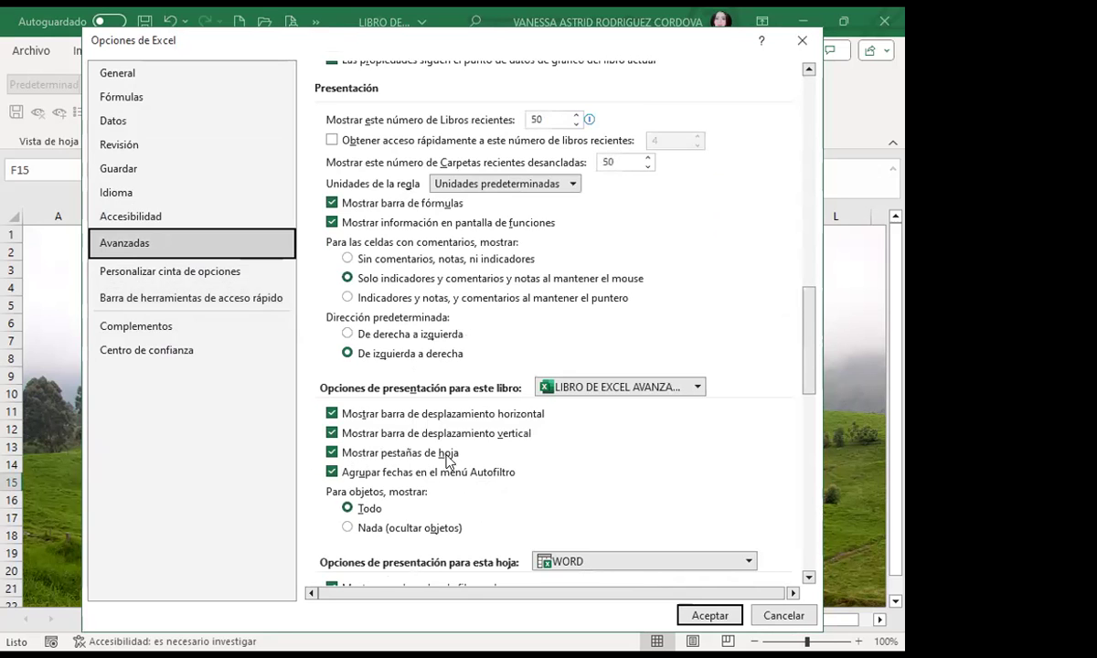
left_click(333, 454)
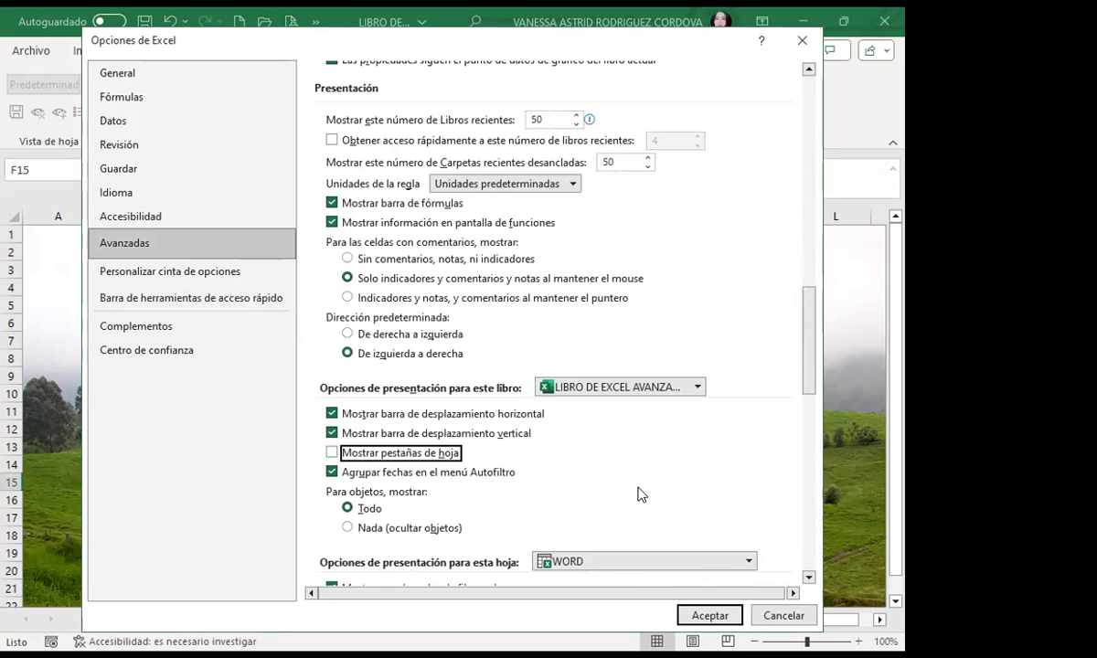
scroll(639, 492, "down", 8)
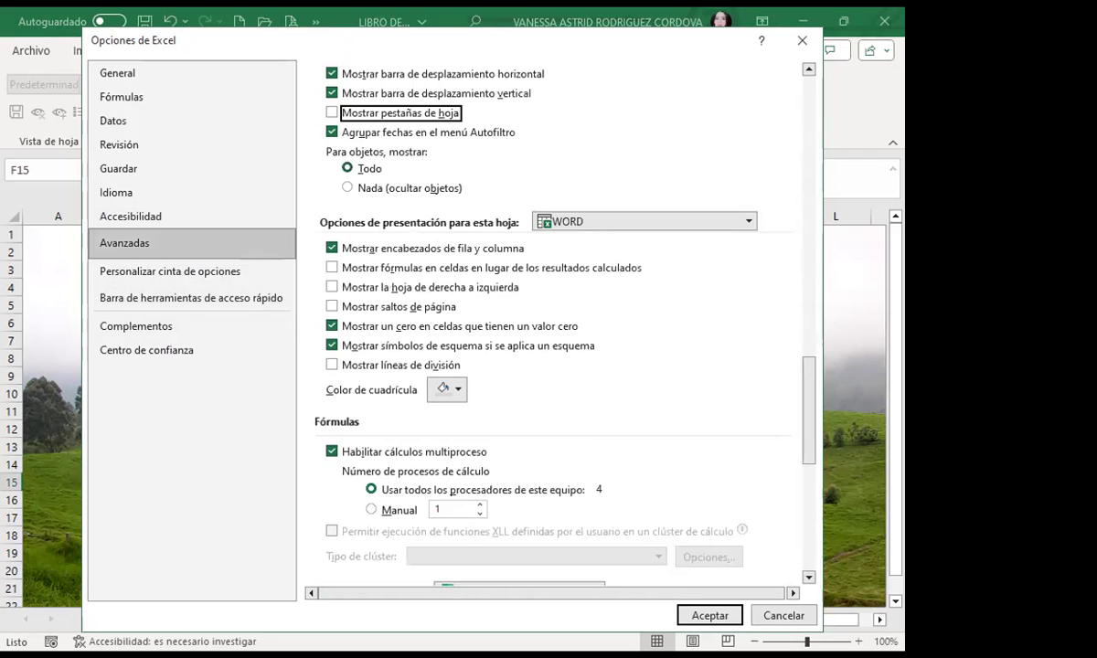
key("Return")
left_click(542, 555)
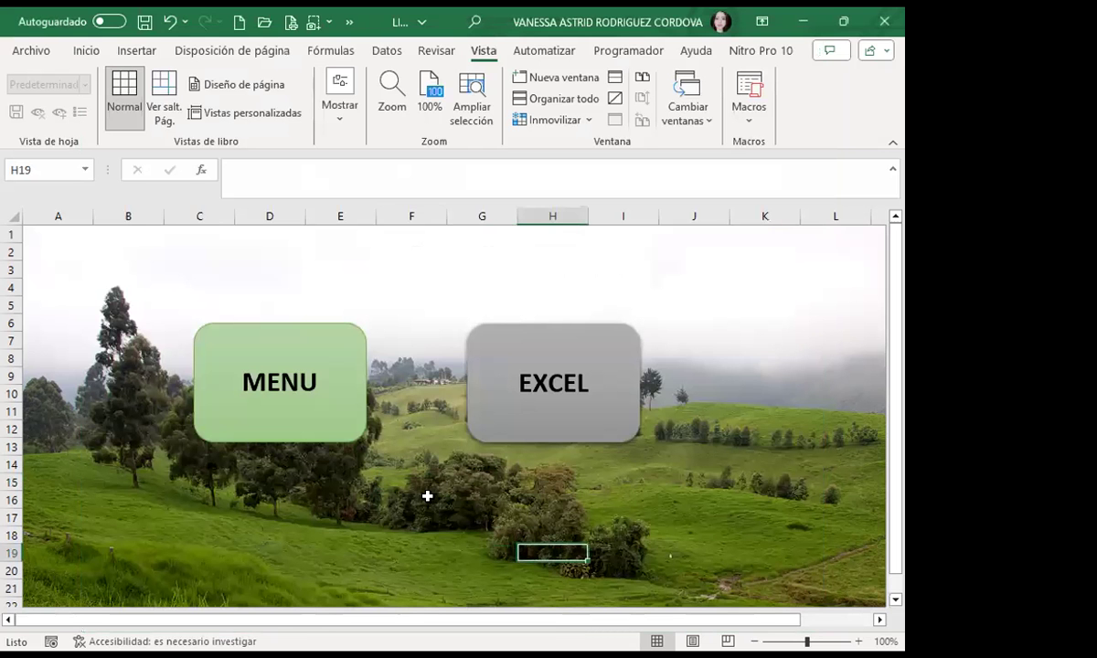
Step: Set the ribbon to hide automatically and select cell K5 on the WORD sheet
left_click(762, 22)
left_click(671, 71)
left_click(762, 187)
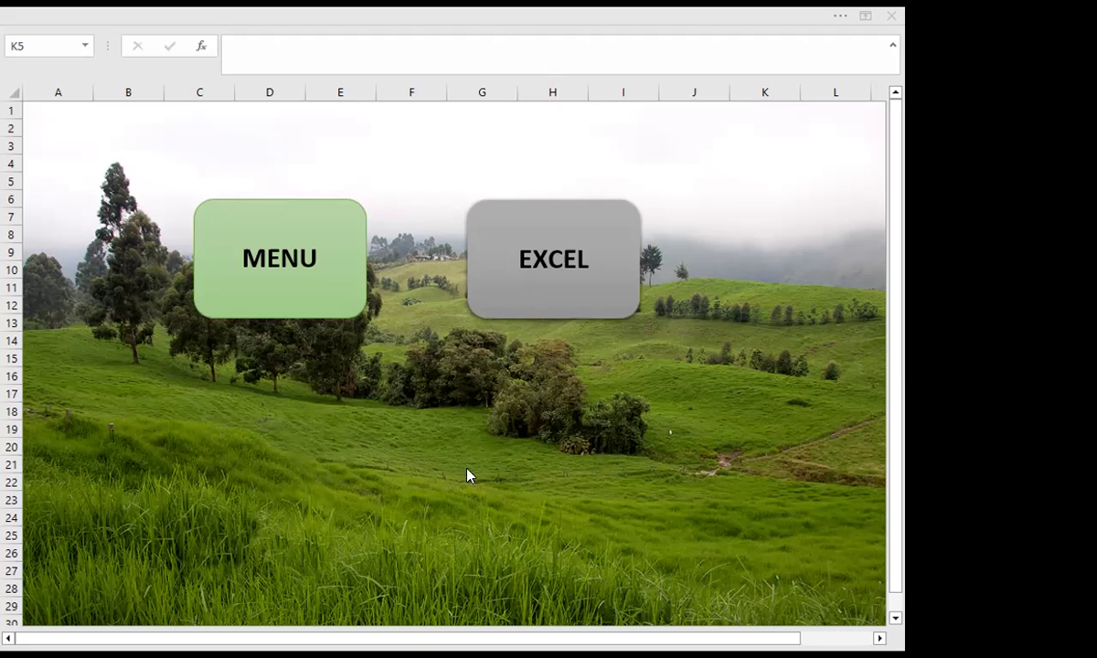
Step: Test the navigation shapes from WORD through MENU and POWERPOINT to the INTERNET sheet with the sheet tabs hidden
left_click(308, 272)
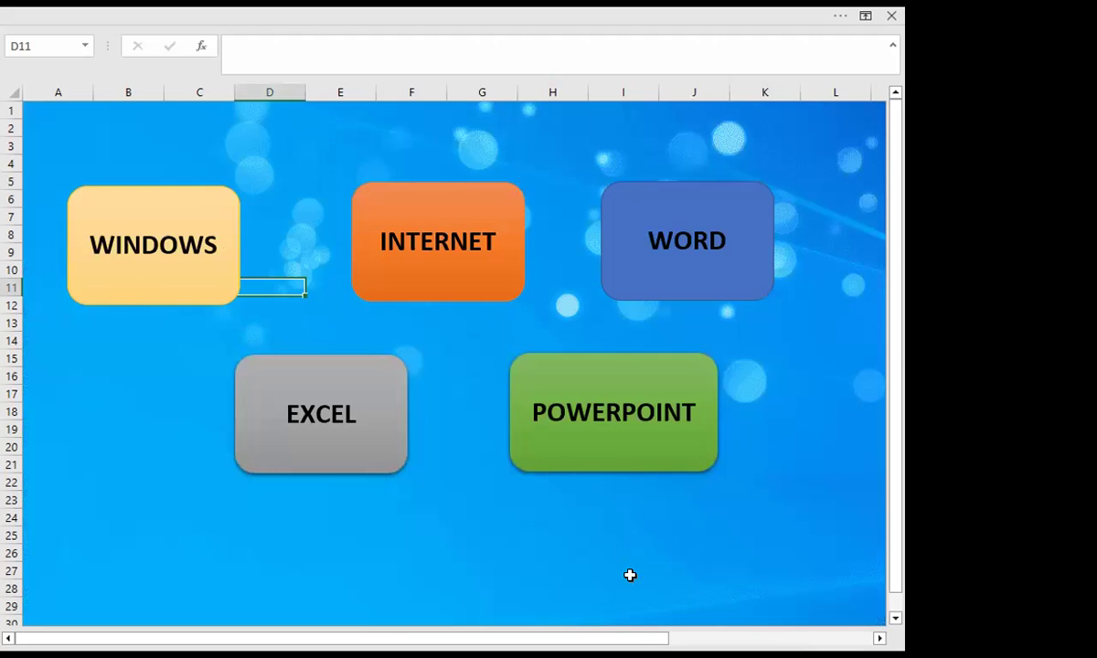
left_click(620, 395)
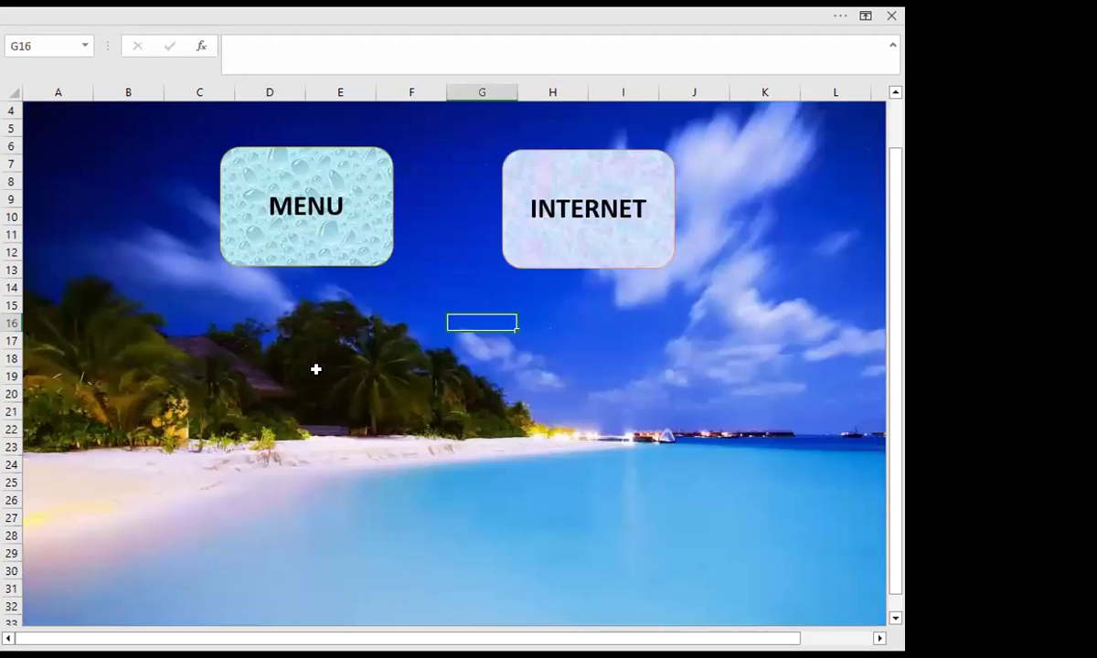
left_click(138, 375)
left_click_drag(156, 346, 571, 490)
left_click(662, 411)
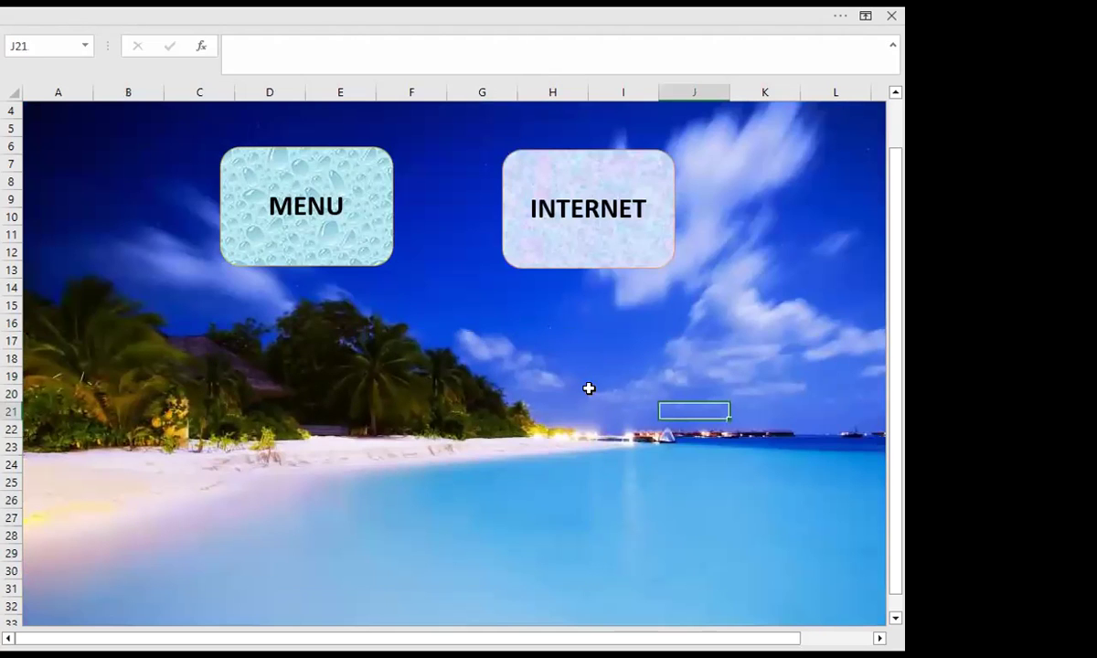
left_click_drag(203, 358, 640, 586)
left_click(756, 470)
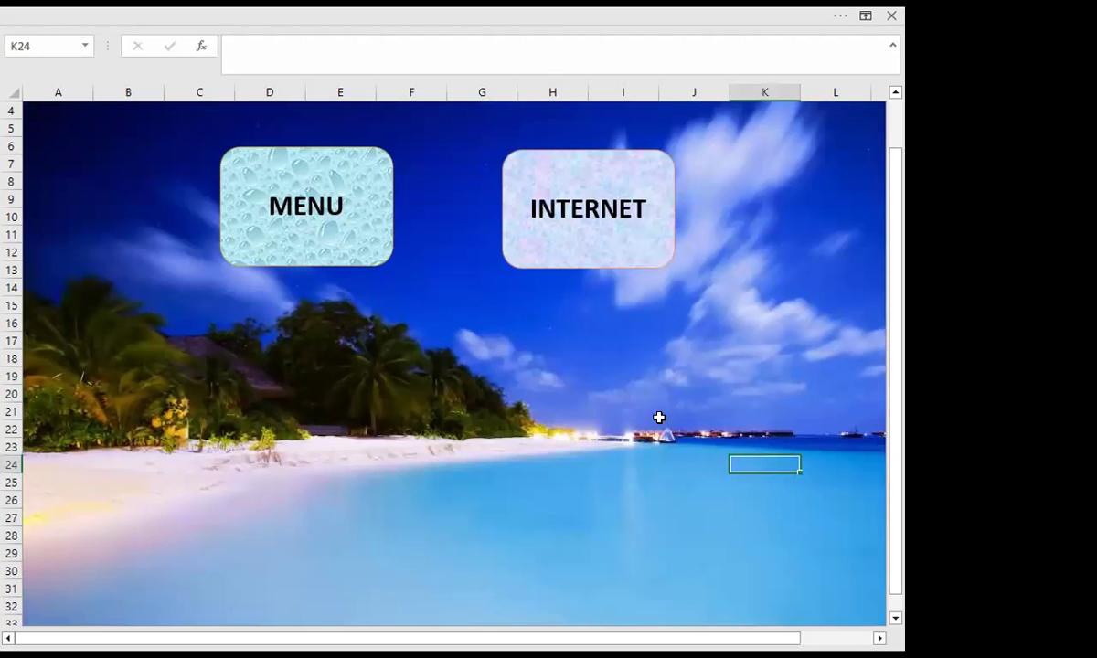
left_click(552, 260)
left_click(554, 264)
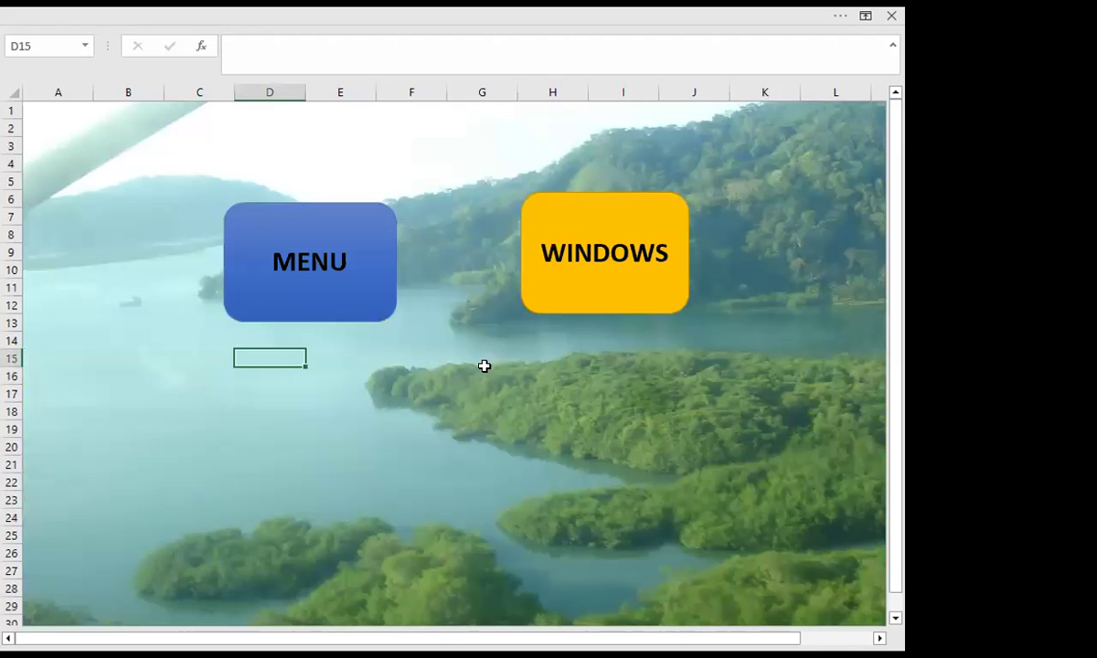
Step: Look over the INTERNET sheet and test moving between it and the MENU sheet, ending on MENU
scroll(387, 435, "down", 4)
scroll(387, 434, "up", 2)
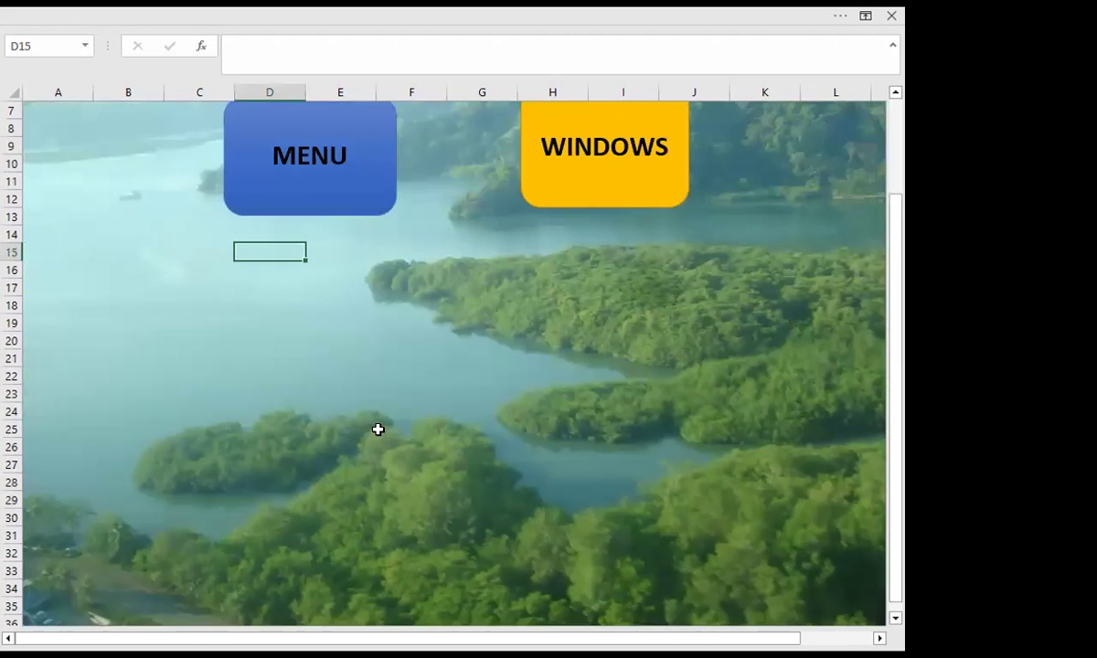
scroll(519, 451, "up", 2)
left_click(345, 308)
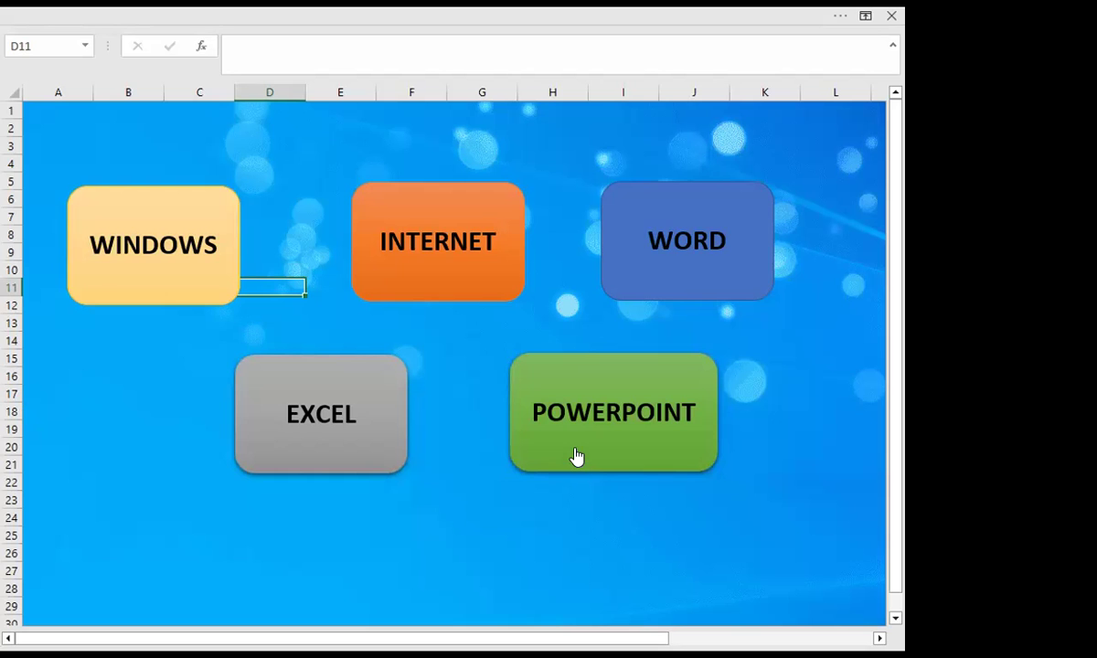
left_click(527, 375)
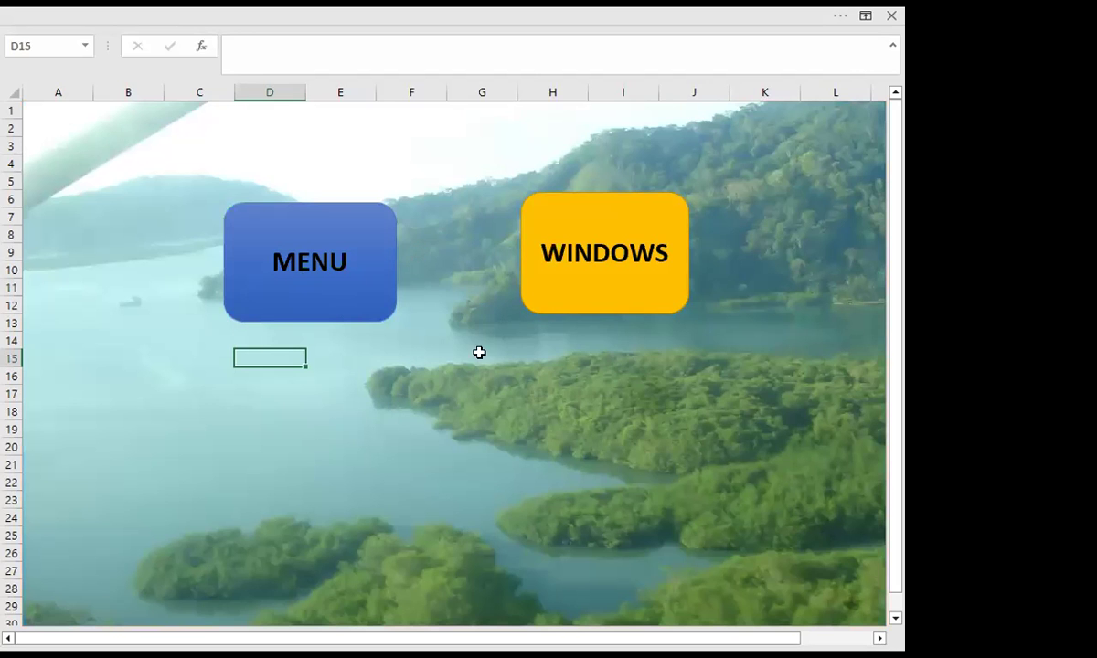
left_click(440, 417)
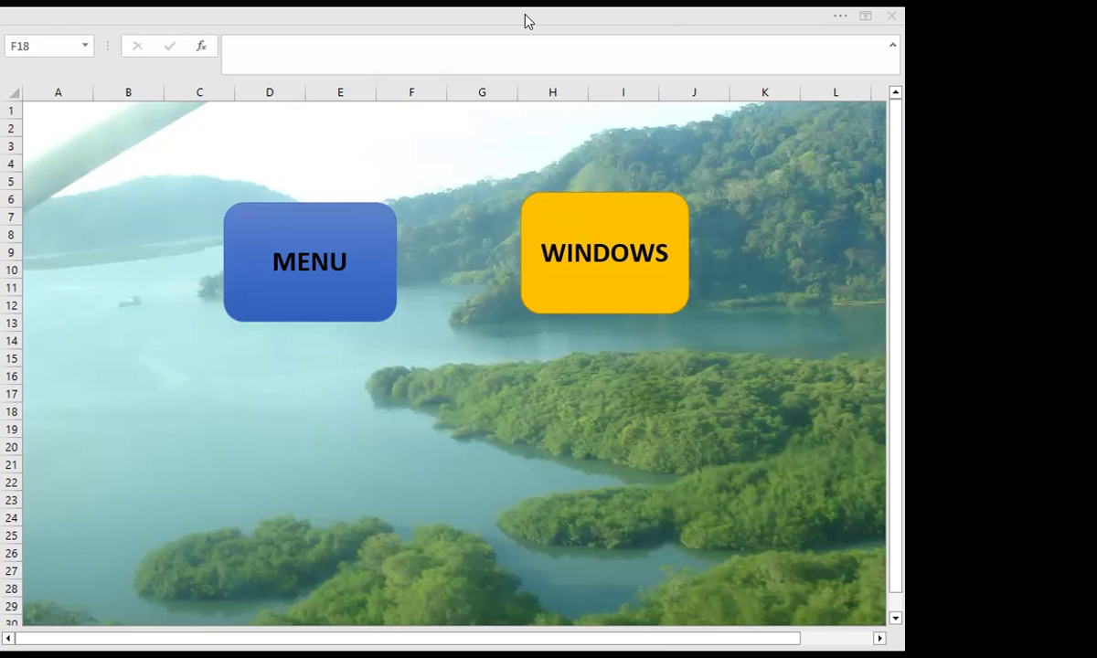
left_click(355, 291)
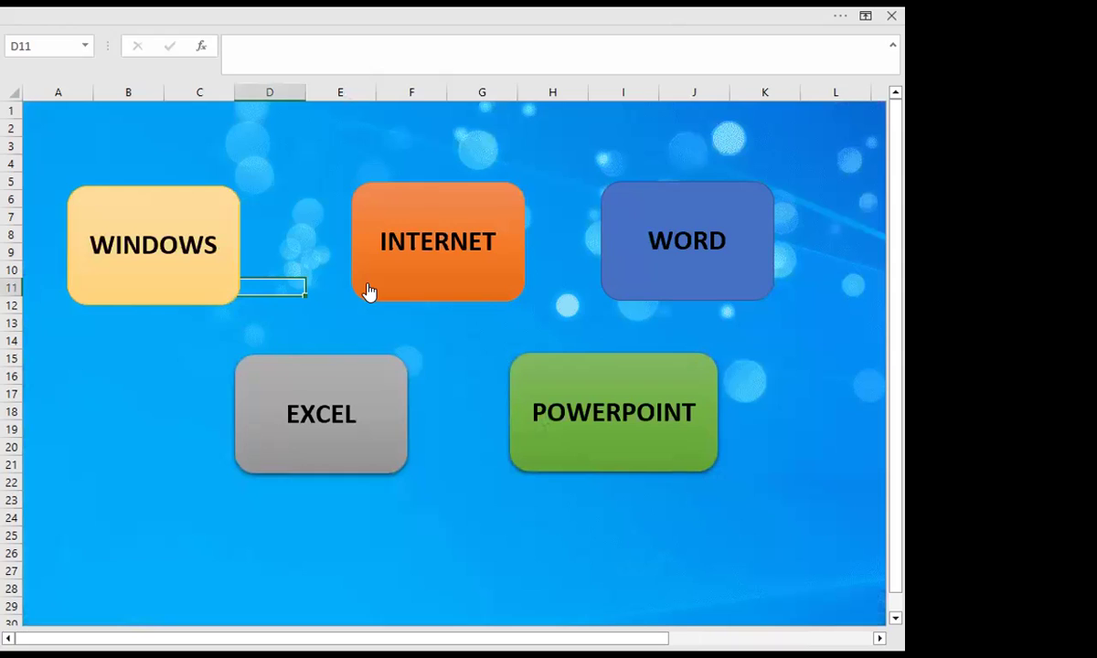